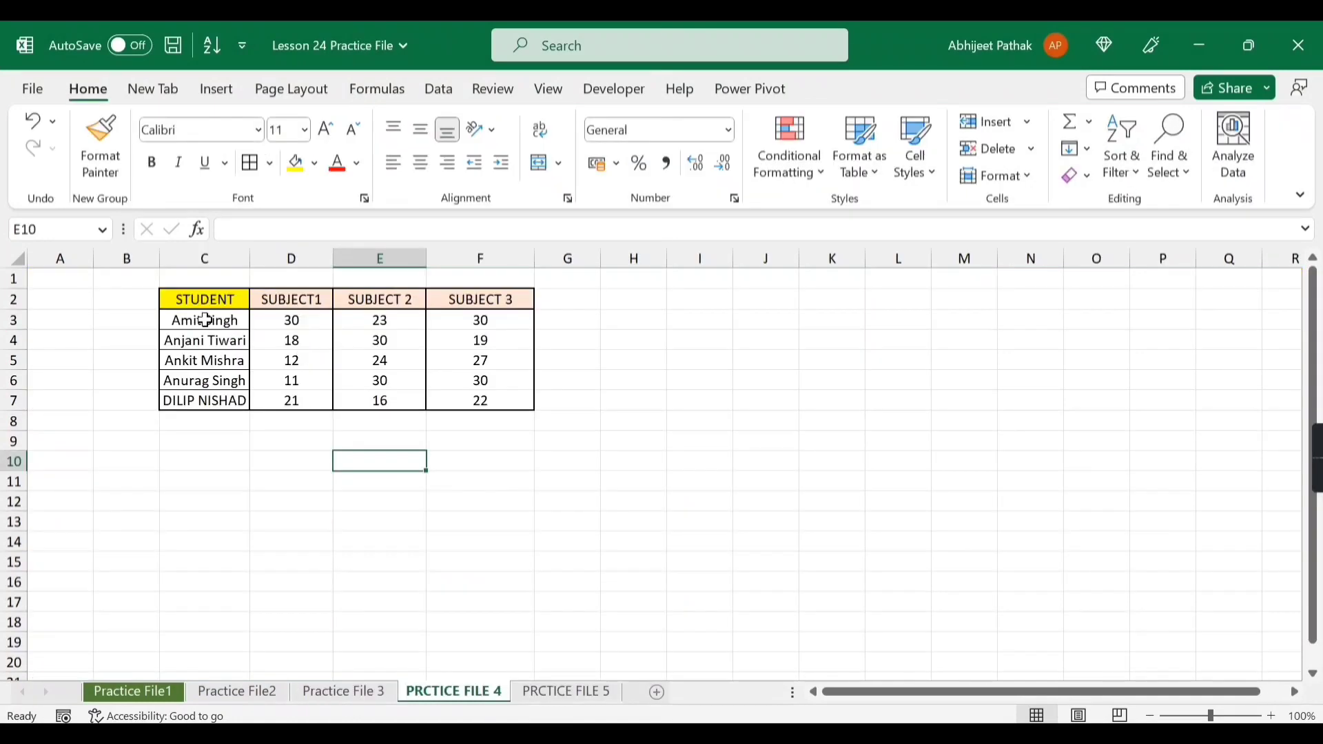
Examine the student list and the marks columns for Subject 1, Subject 2 and Subject 3
left_click(196, 307)
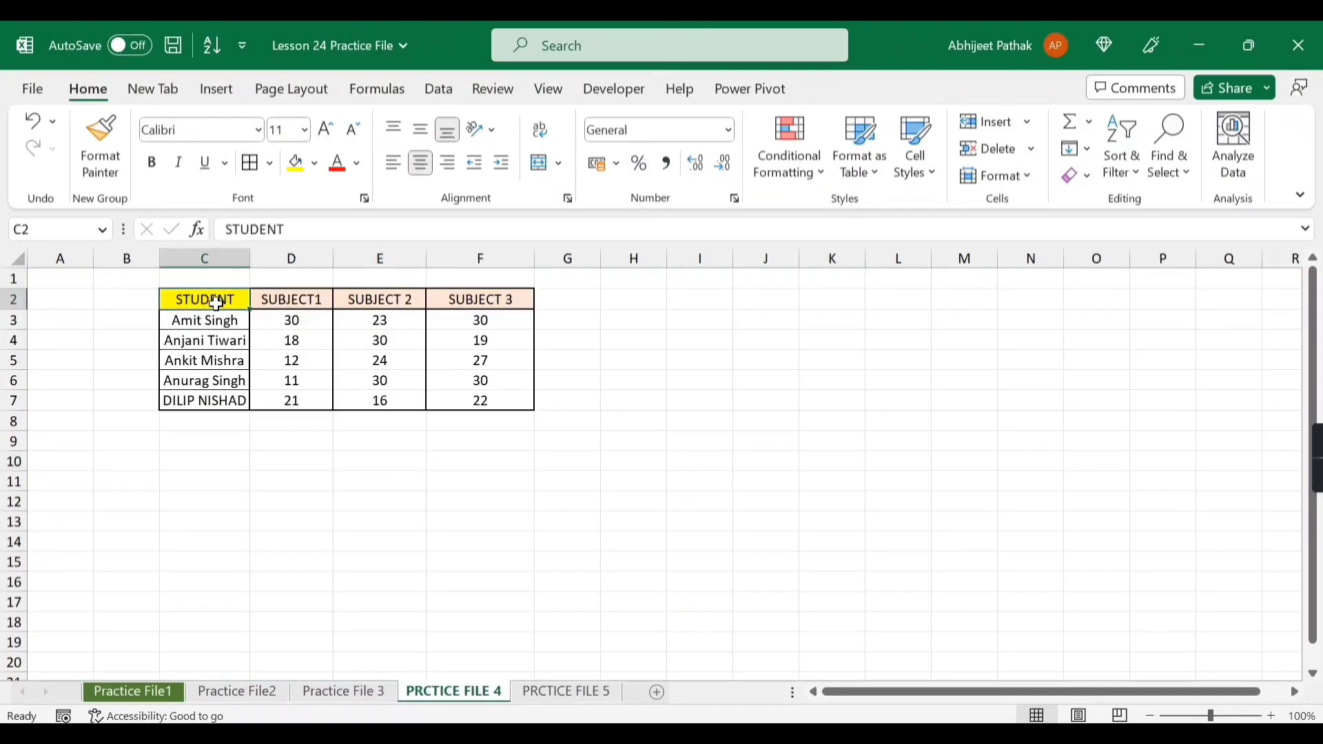
left_click_drag(212, 319, 219, 397)
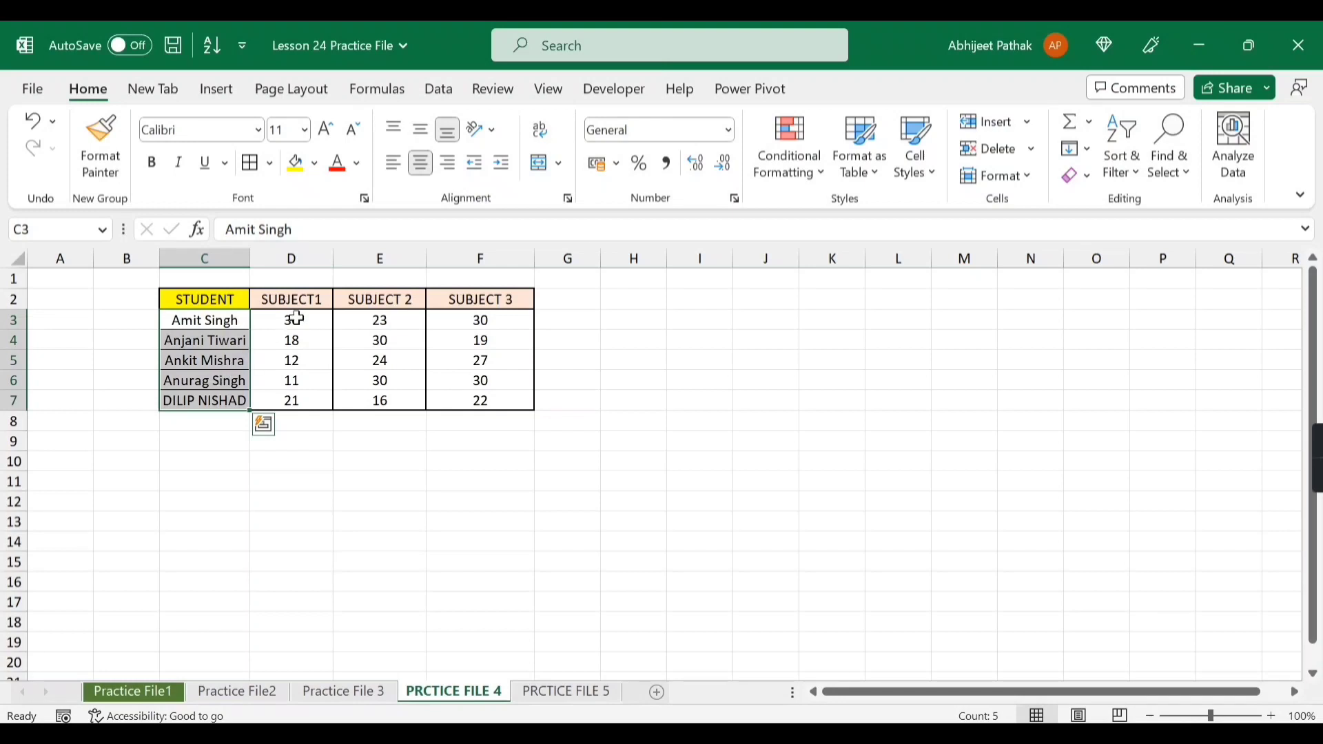
left_click_drag(307, 300, 300, 399)
left_click_drag(387, 300, 401, 399)
left_click_drag(480, 299, 482, 401)
Write the first grading rule, in all three subject has >=30 "A", in L3 and number it 1 in K3
left_click(882, 319)
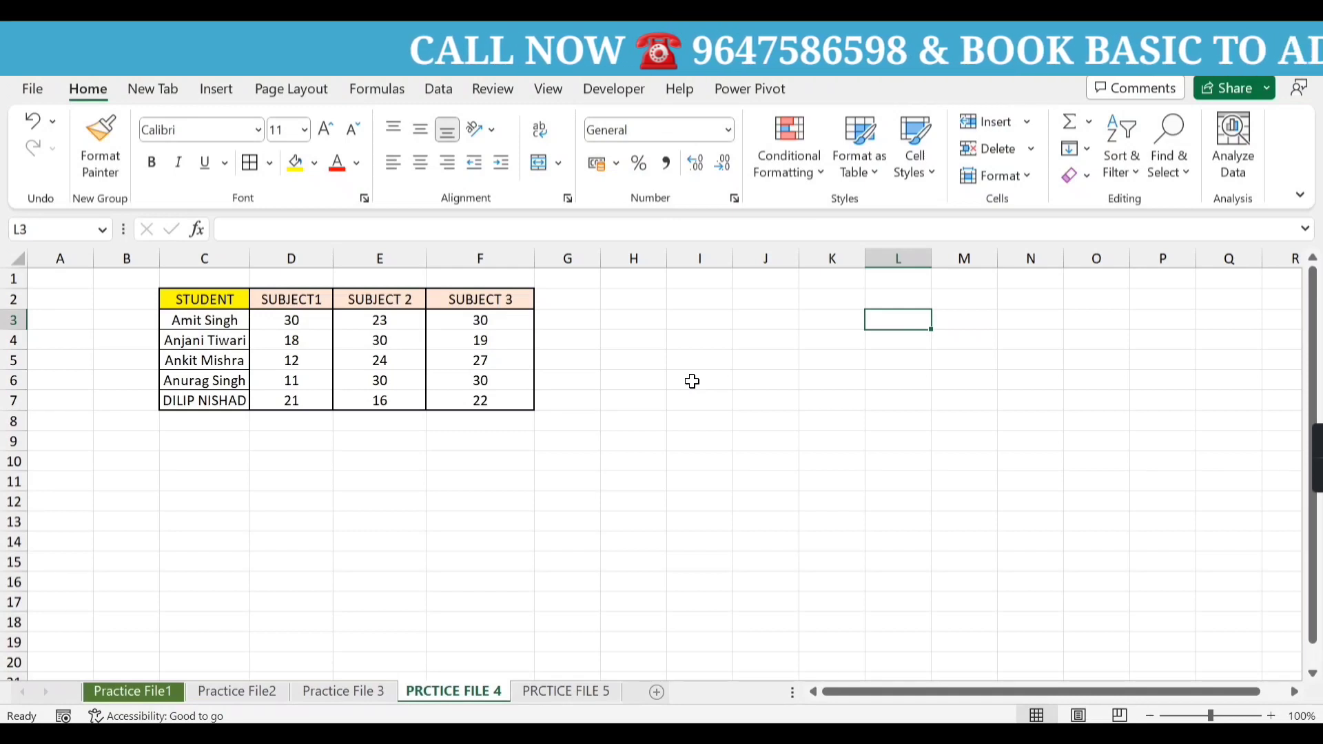
type("in all ")
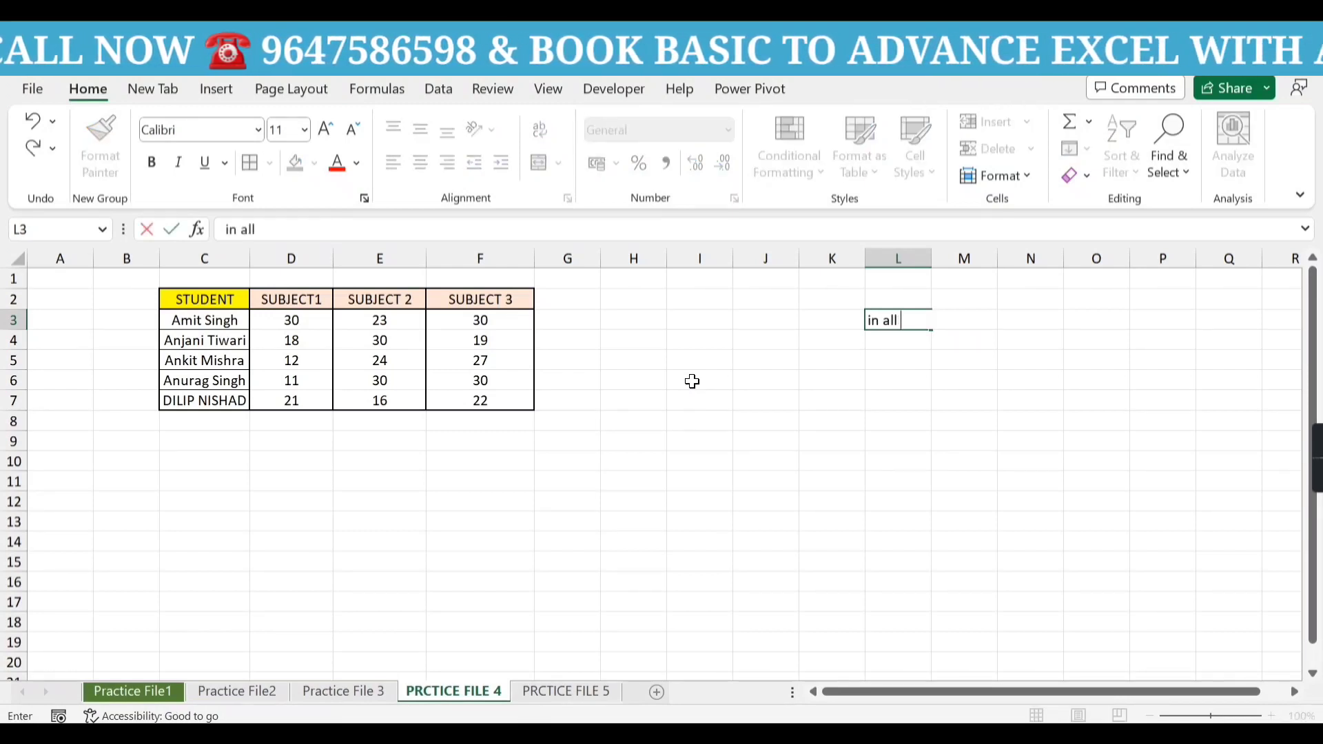
type("three subjec")
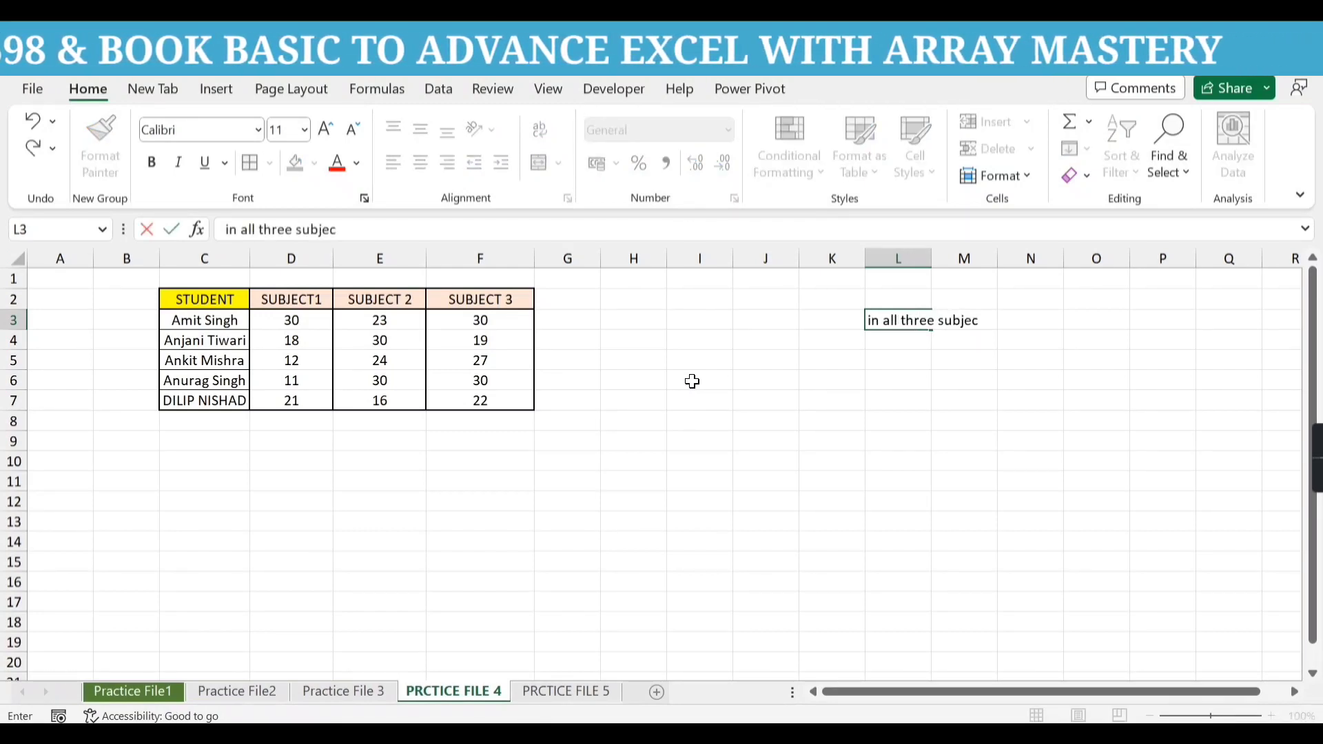
type("t has >=30")
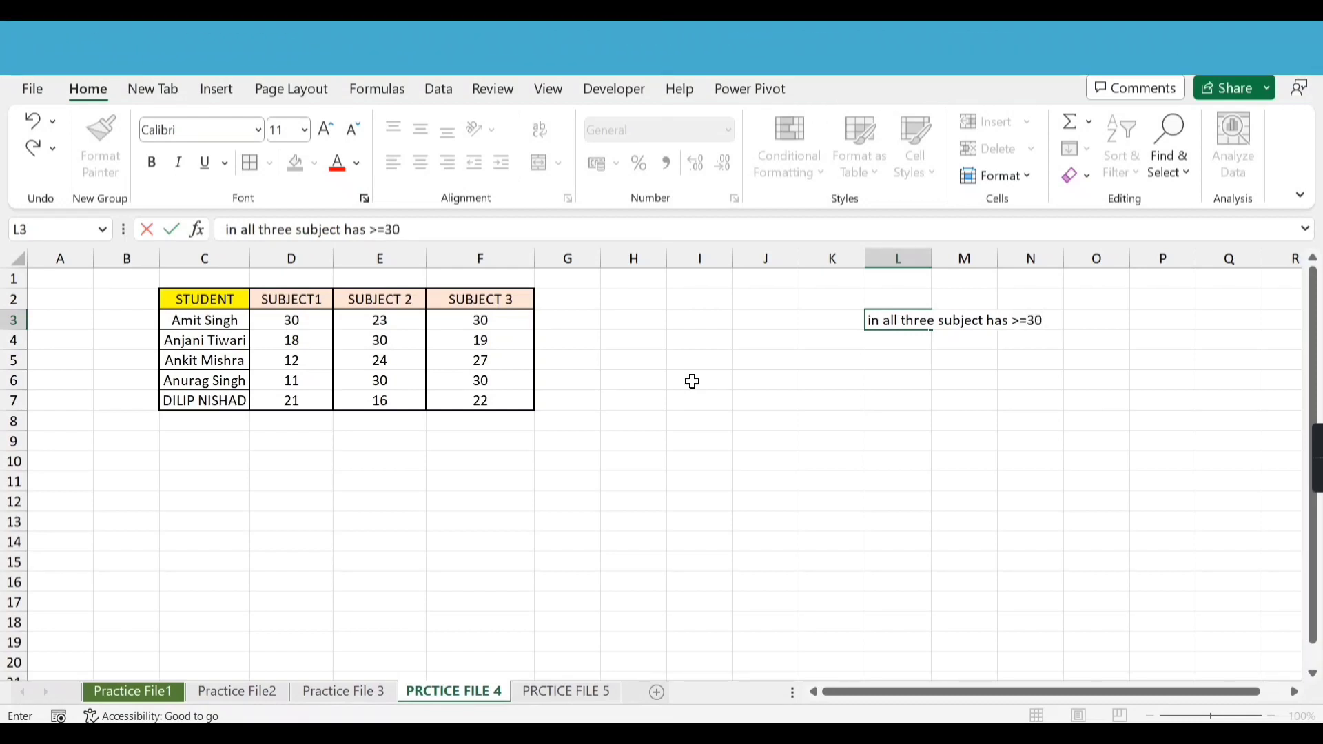
type(" \"A\"")
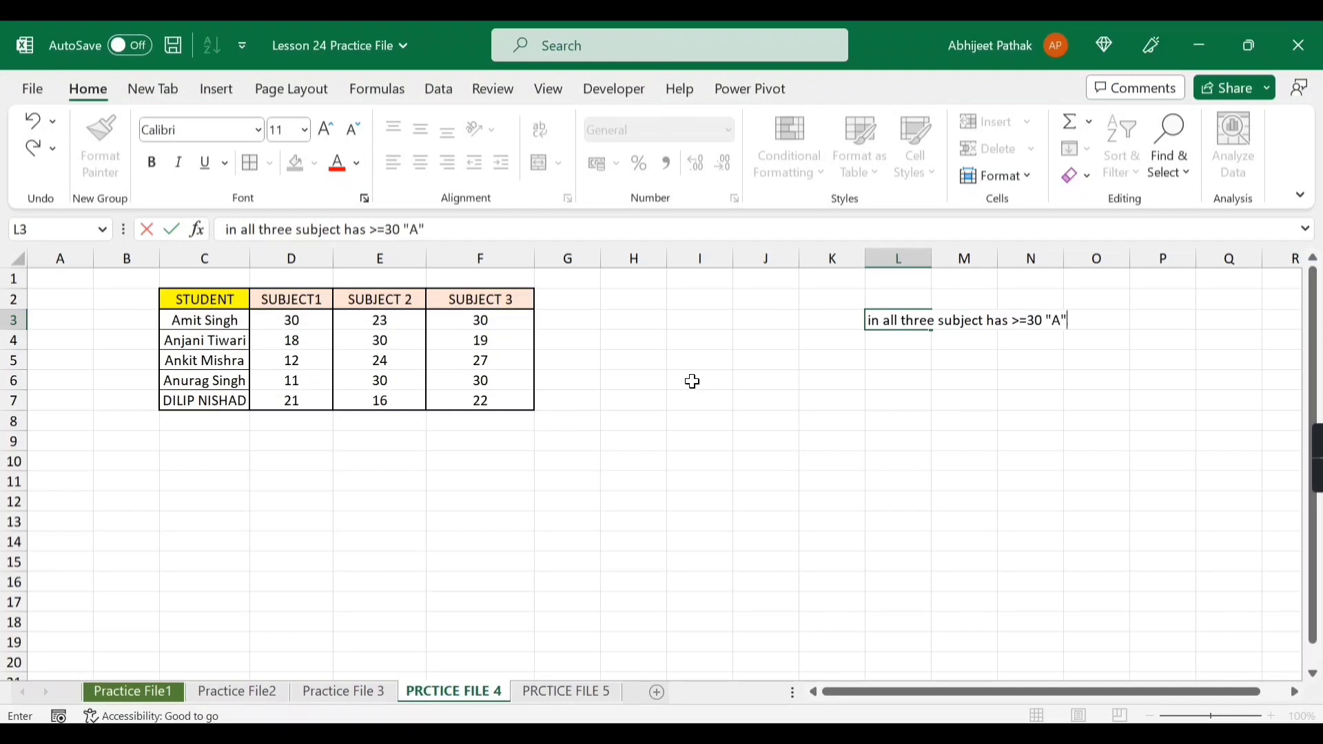
left_click(868, 372)
left_click(827, 319)
type("1")
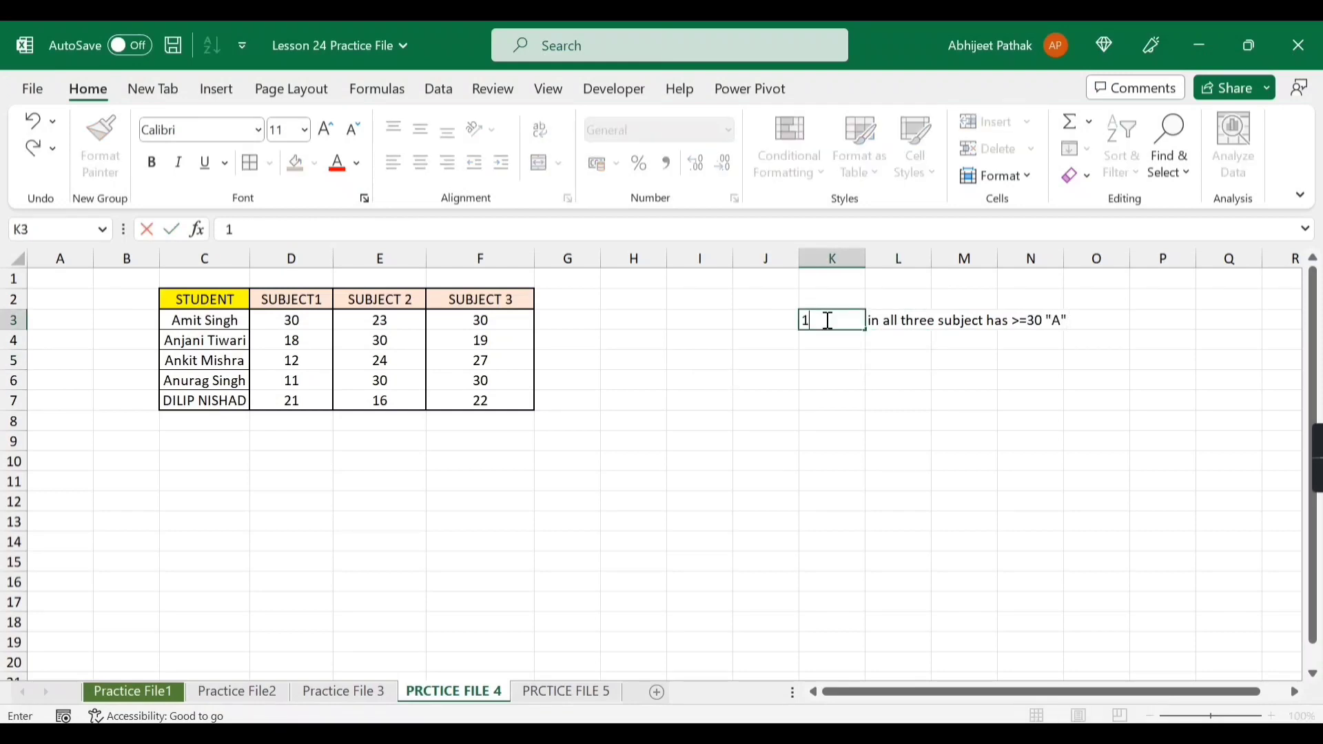
key("Return")
Number the second grading rule 2 in K4 and write if any two subject has >=30 "b" in L4
type("2")
key("Tab")
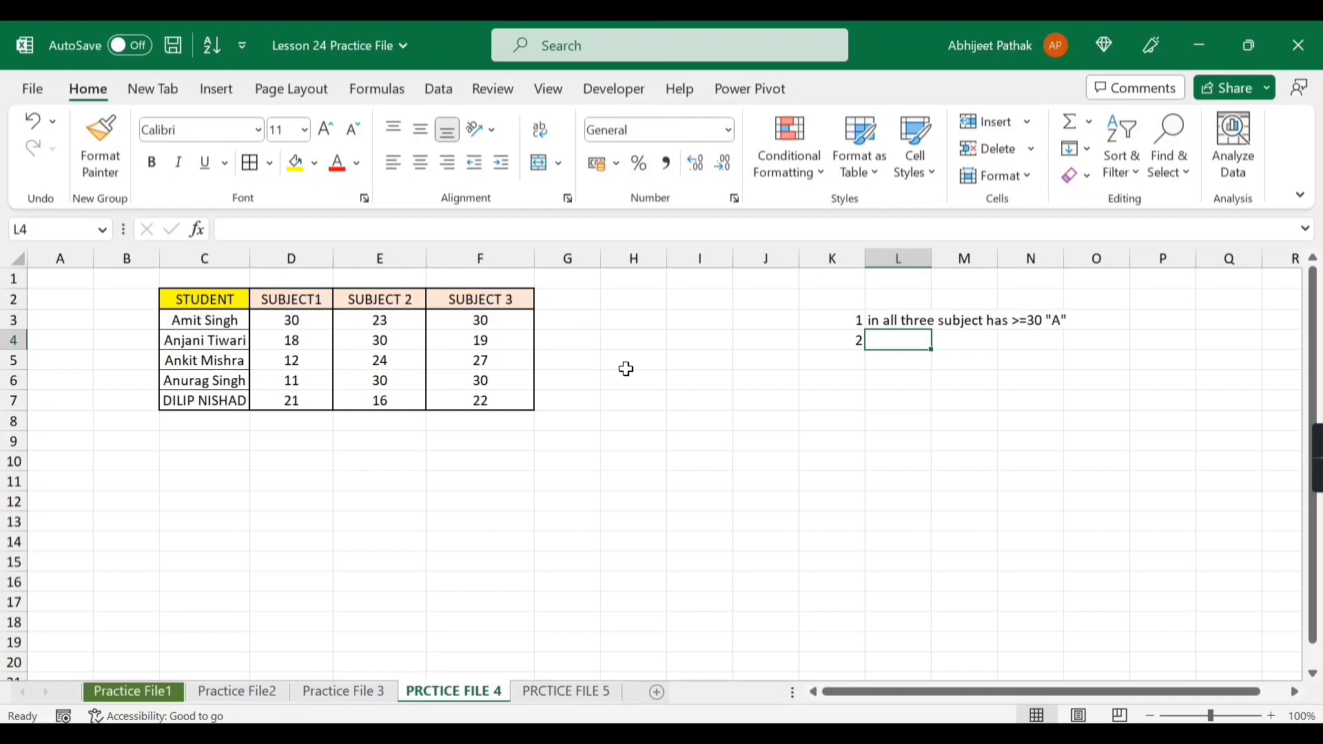
type("if")
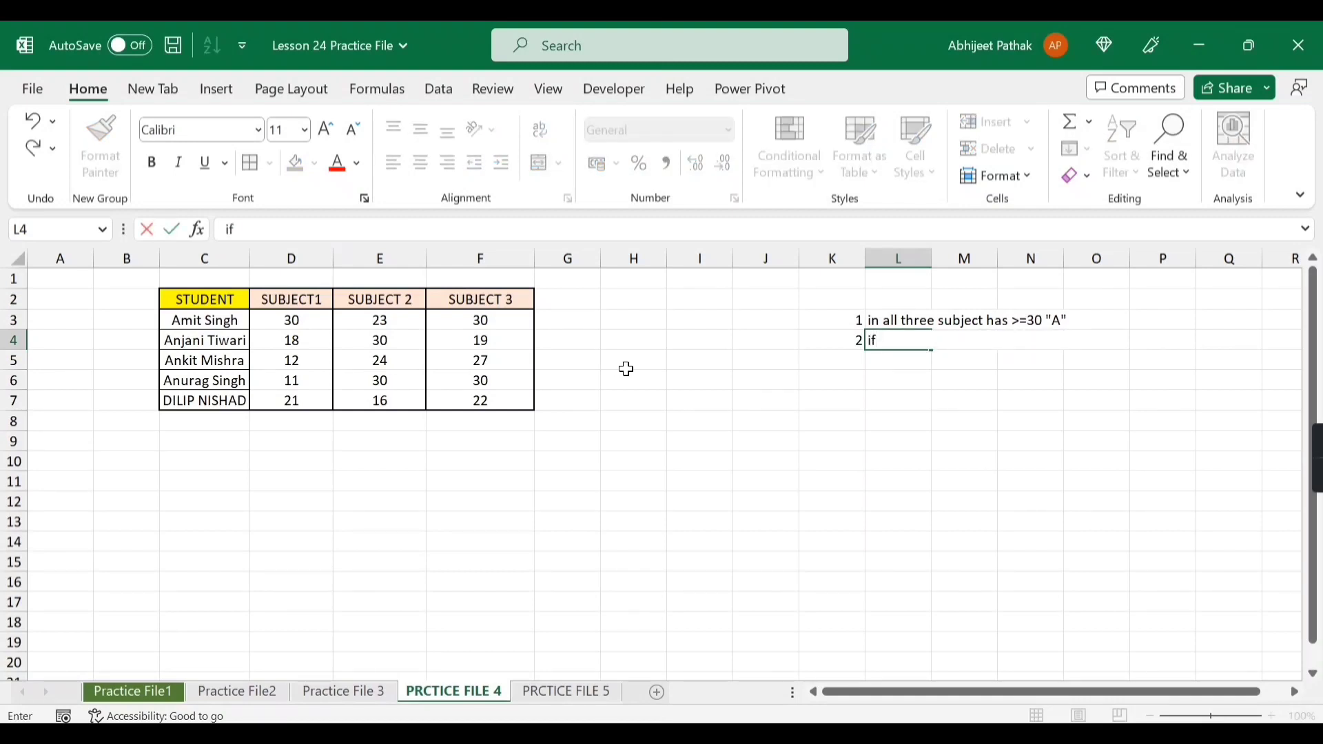
type(" any subje")
key("BackSpace")
key("BackSpace")
key("BackSpace")
key("BackSpace")
key("BackSpace")
type("two subject")
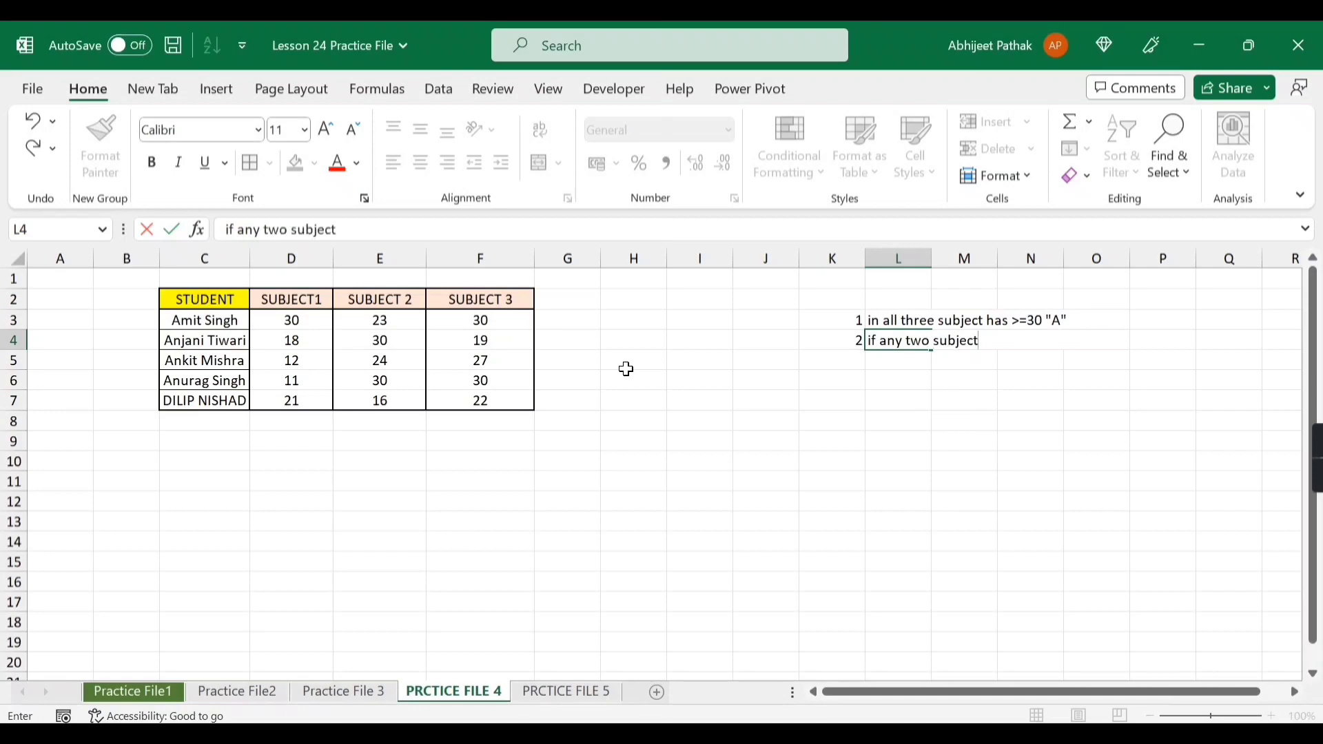
type(" has >=30 \"b\"")
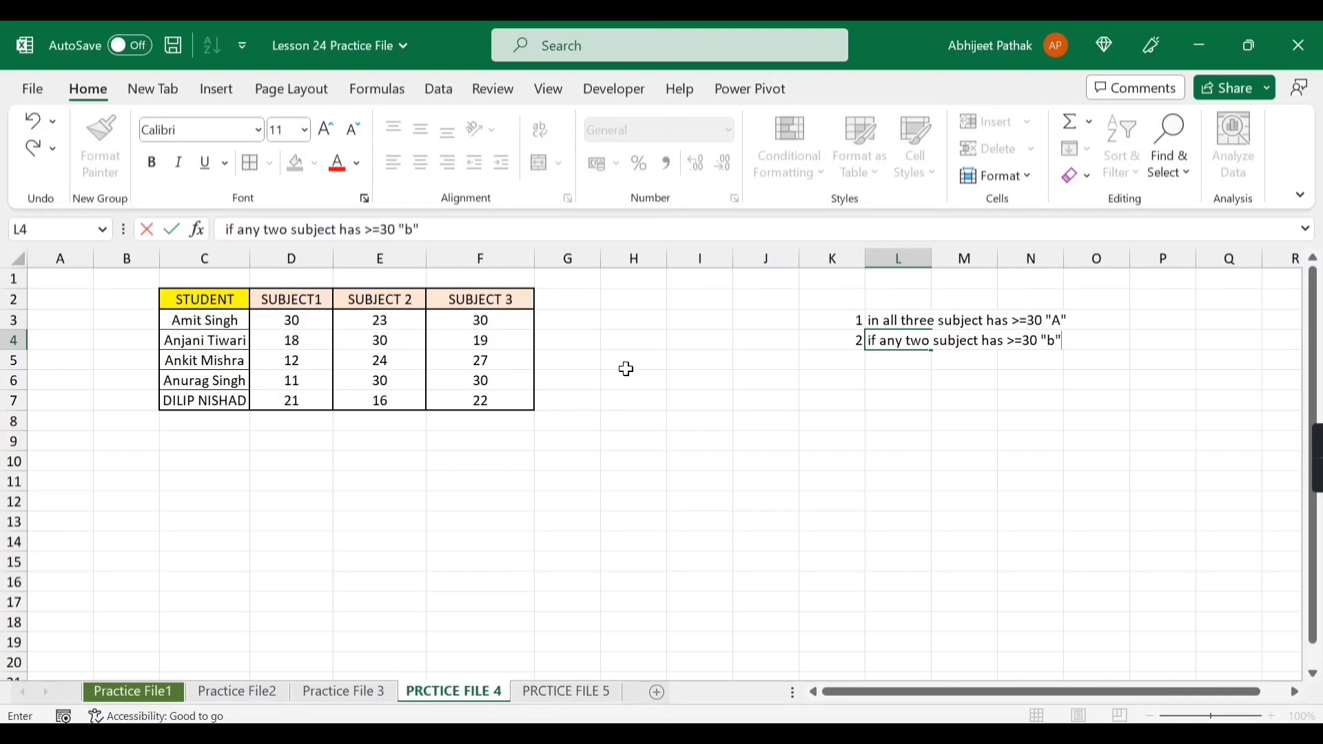
key("Left")
Add the third grading rule with number 3 in K5 and grade C in L5
key("Down")
type("3")
key("Right")
type("c")
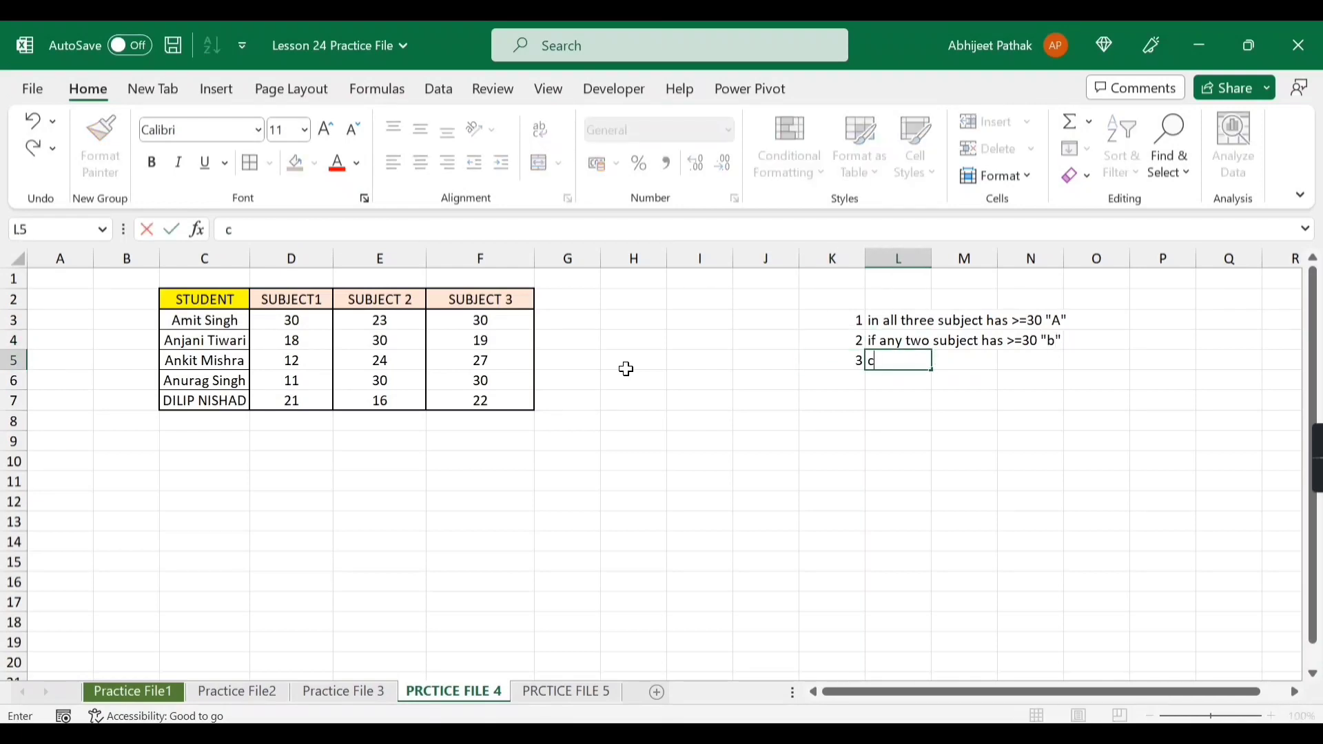
key("BackSpace")
type("C")
left_click(604, 383)
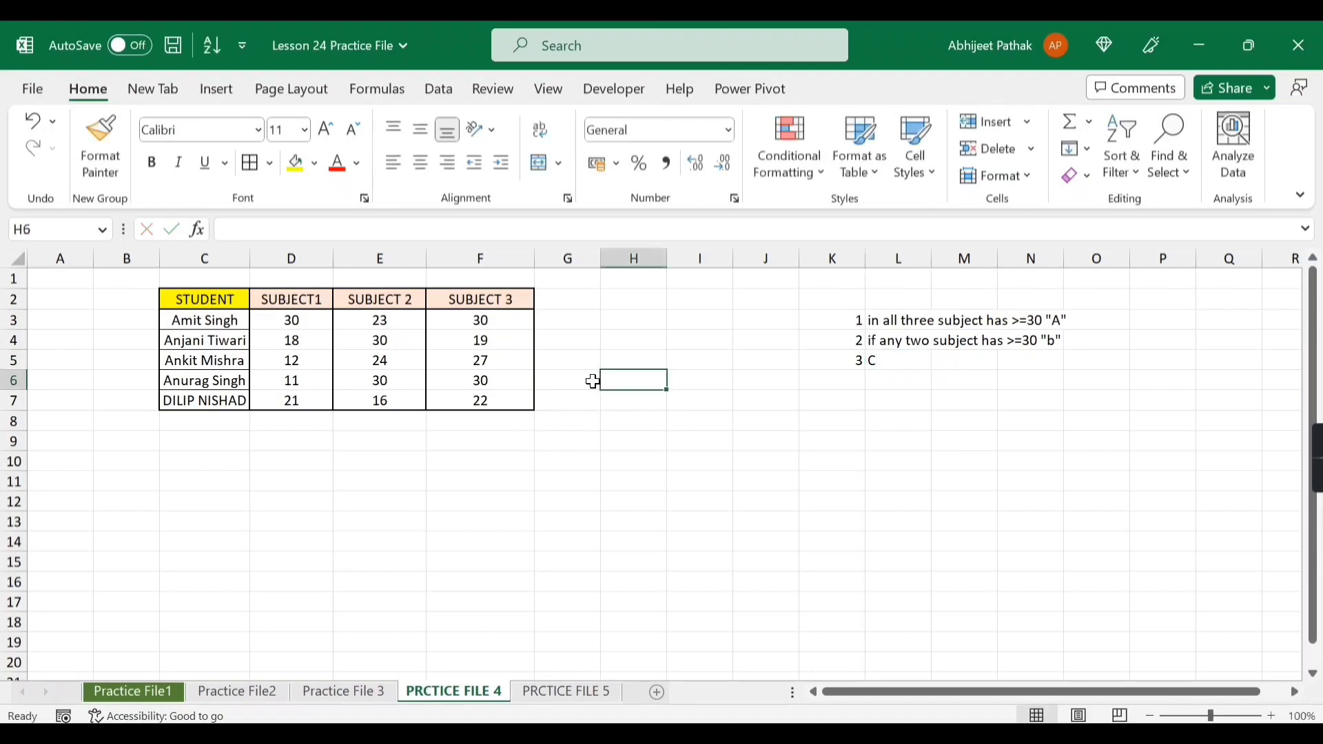
Compare the possible pairs of subject marks in the first student's row against the grading rules
left_click(568, 324)
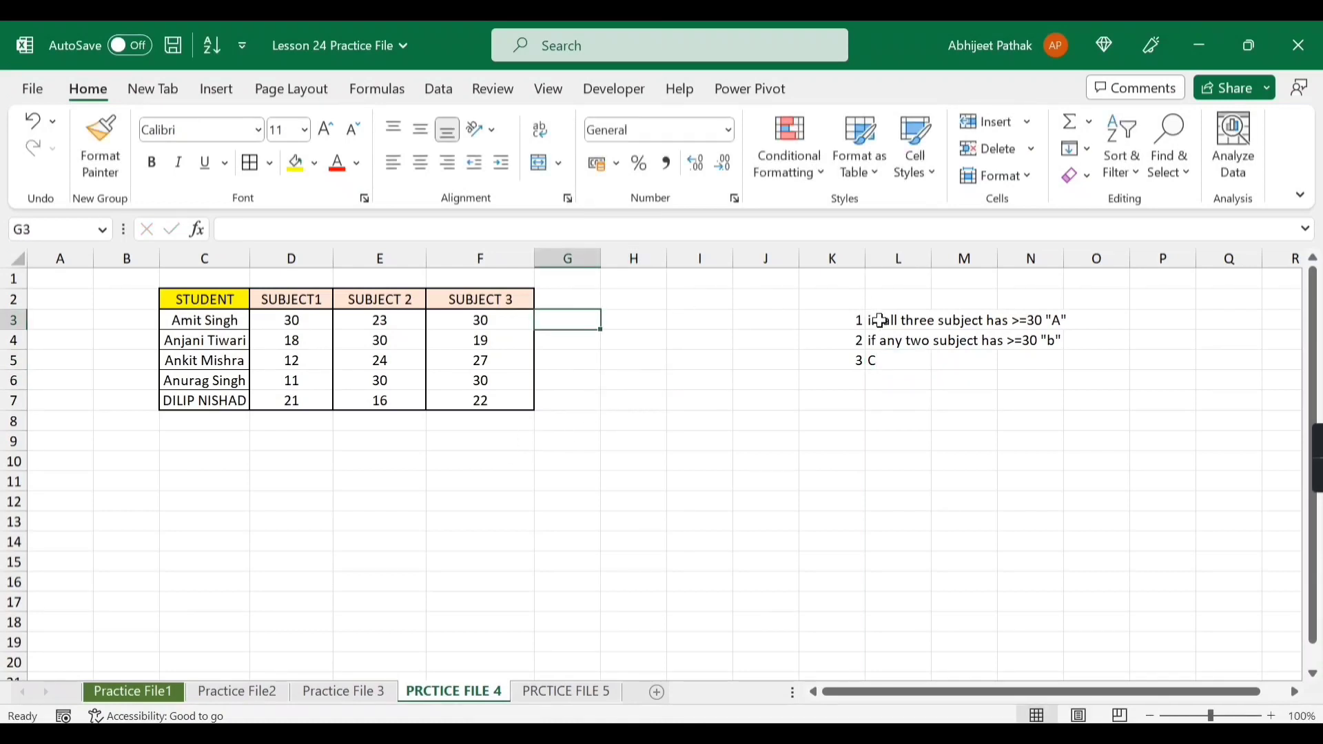
left_click_drag(292, 321, 481, 334)
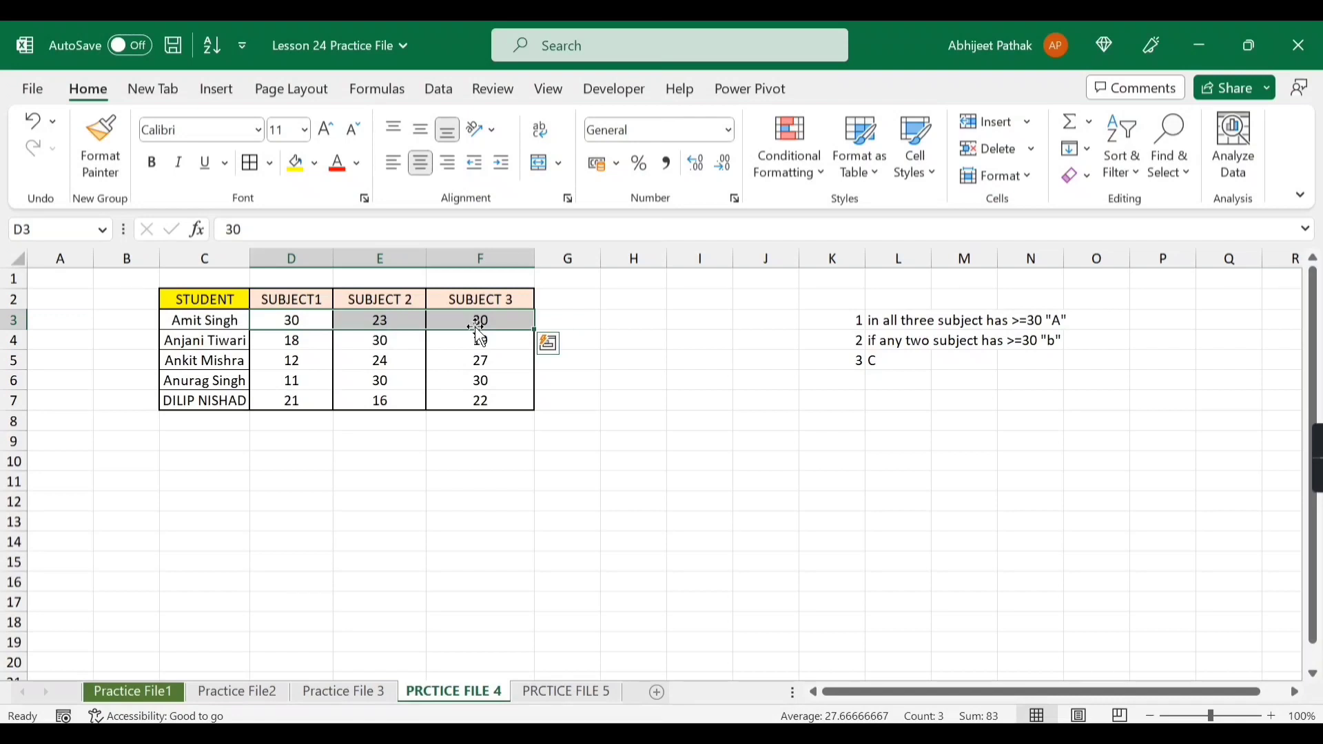
left_click(461, 454)
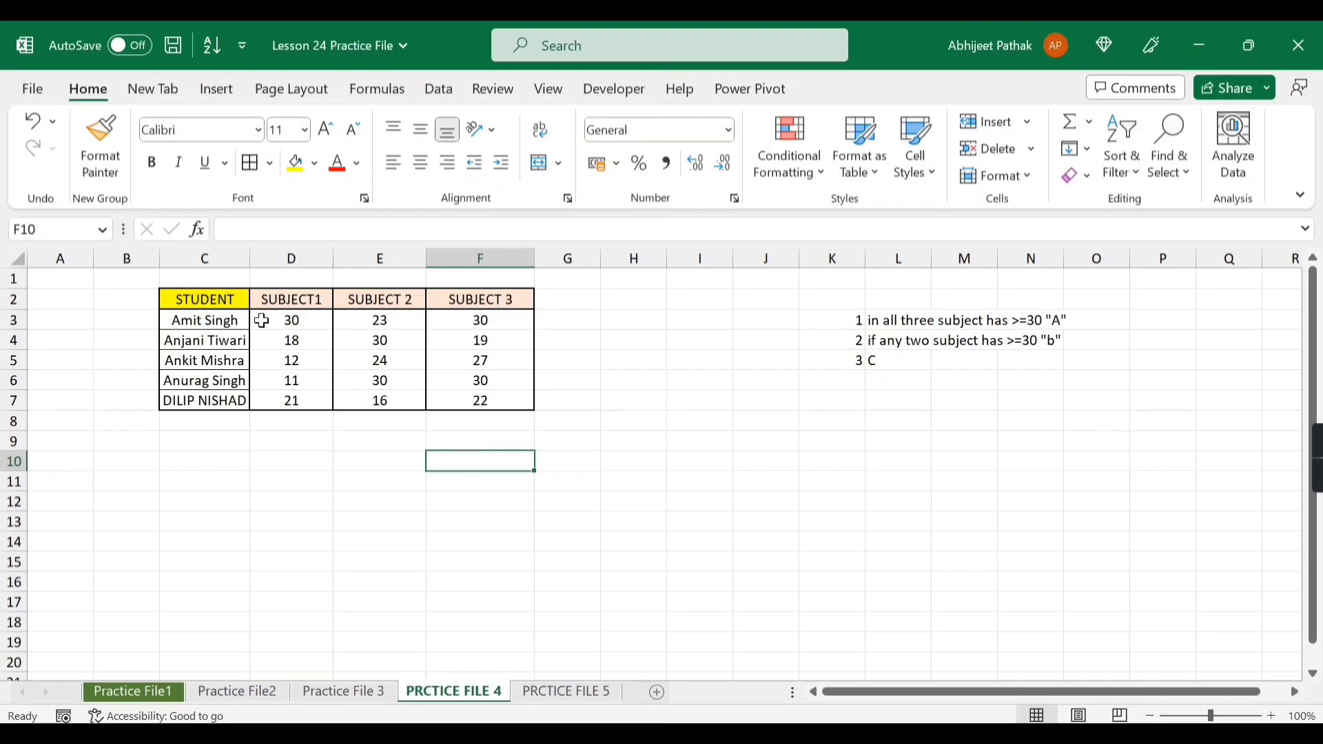
left_click(291, 321)
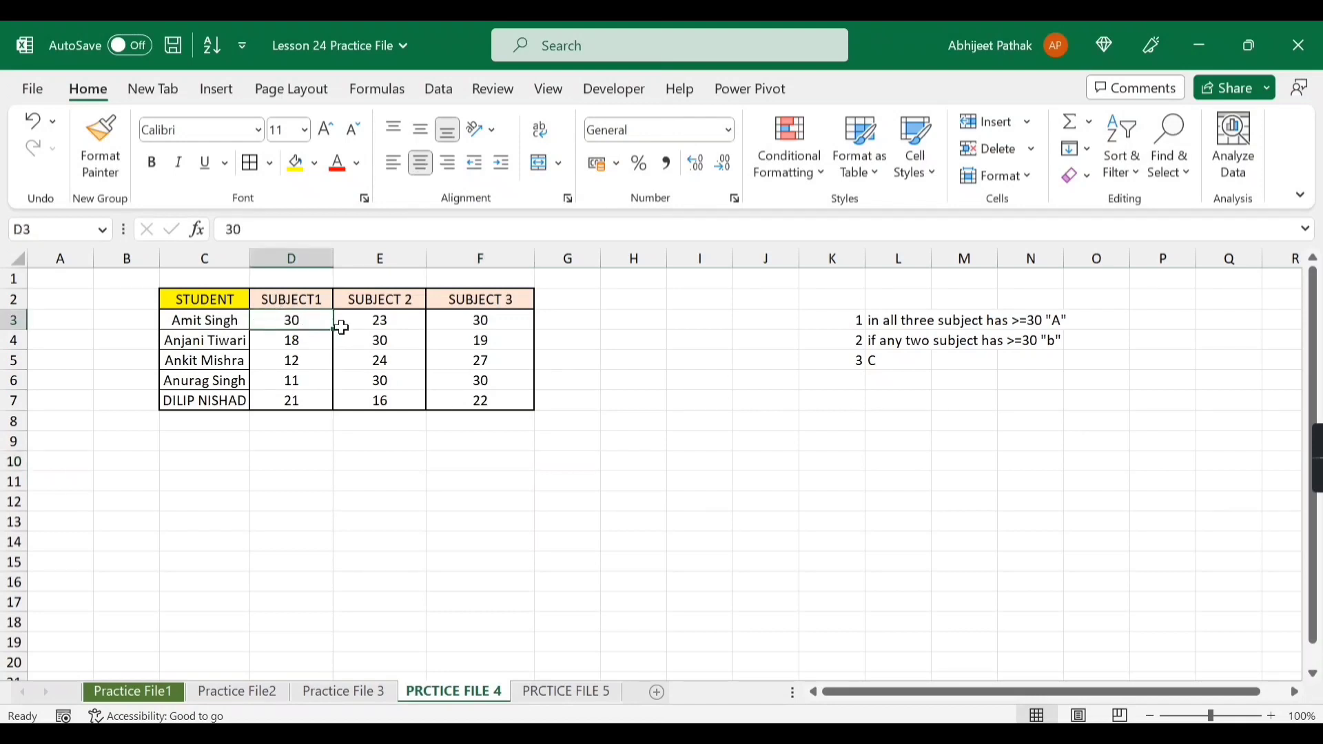
left_click(365, 322)
left_click(468, 321)
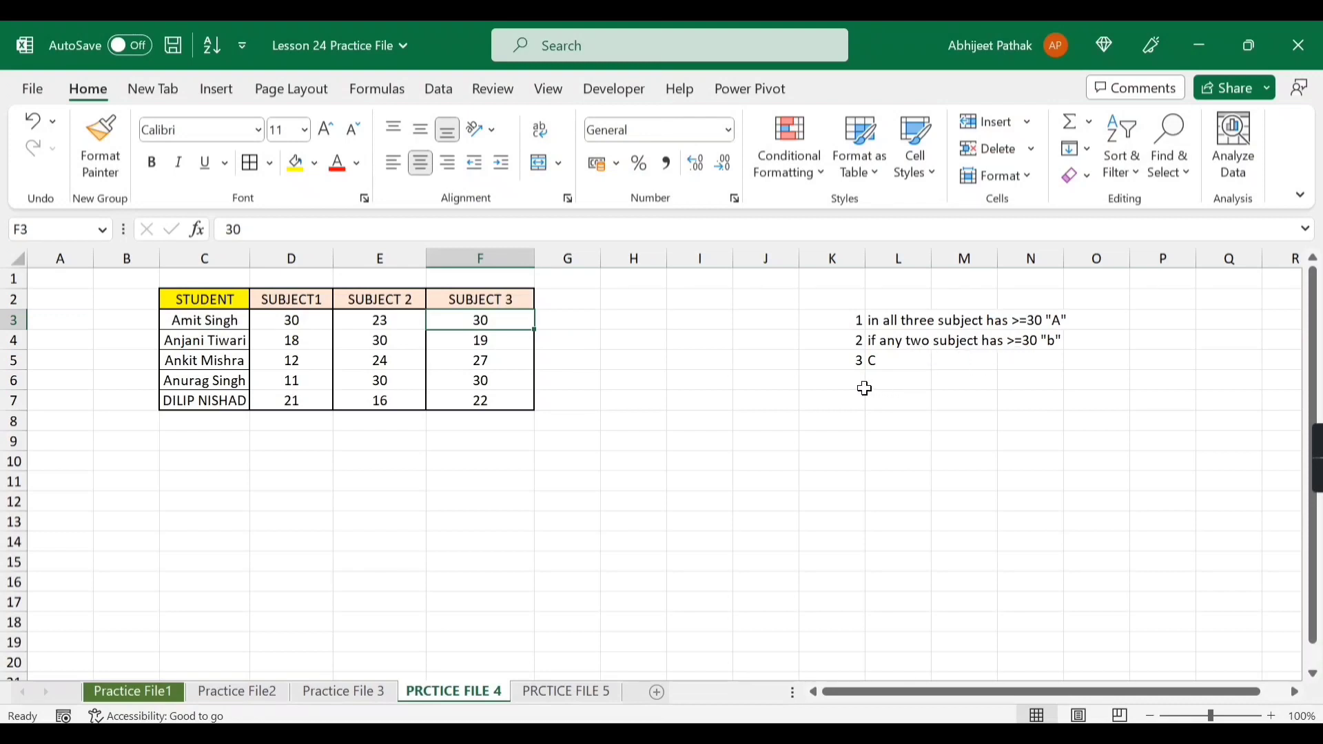
left_click(306, 321)
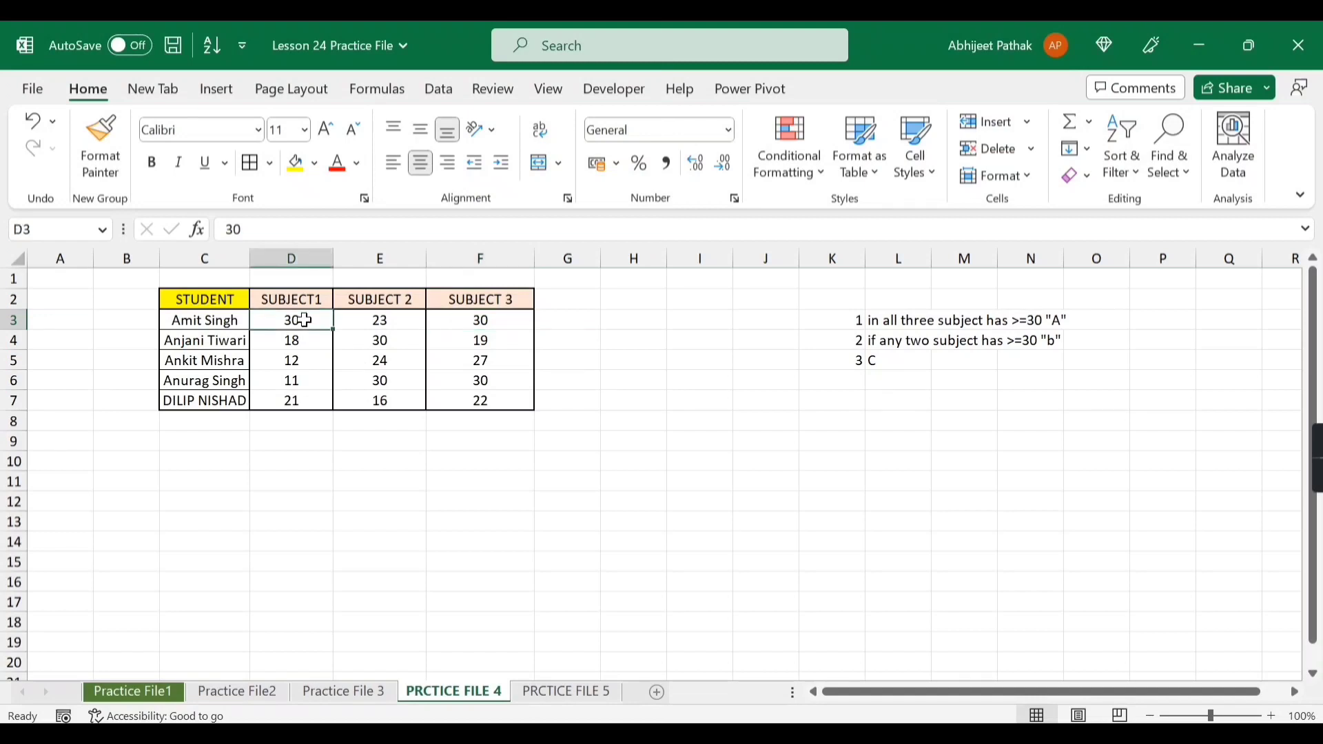
left_click(385, 322)
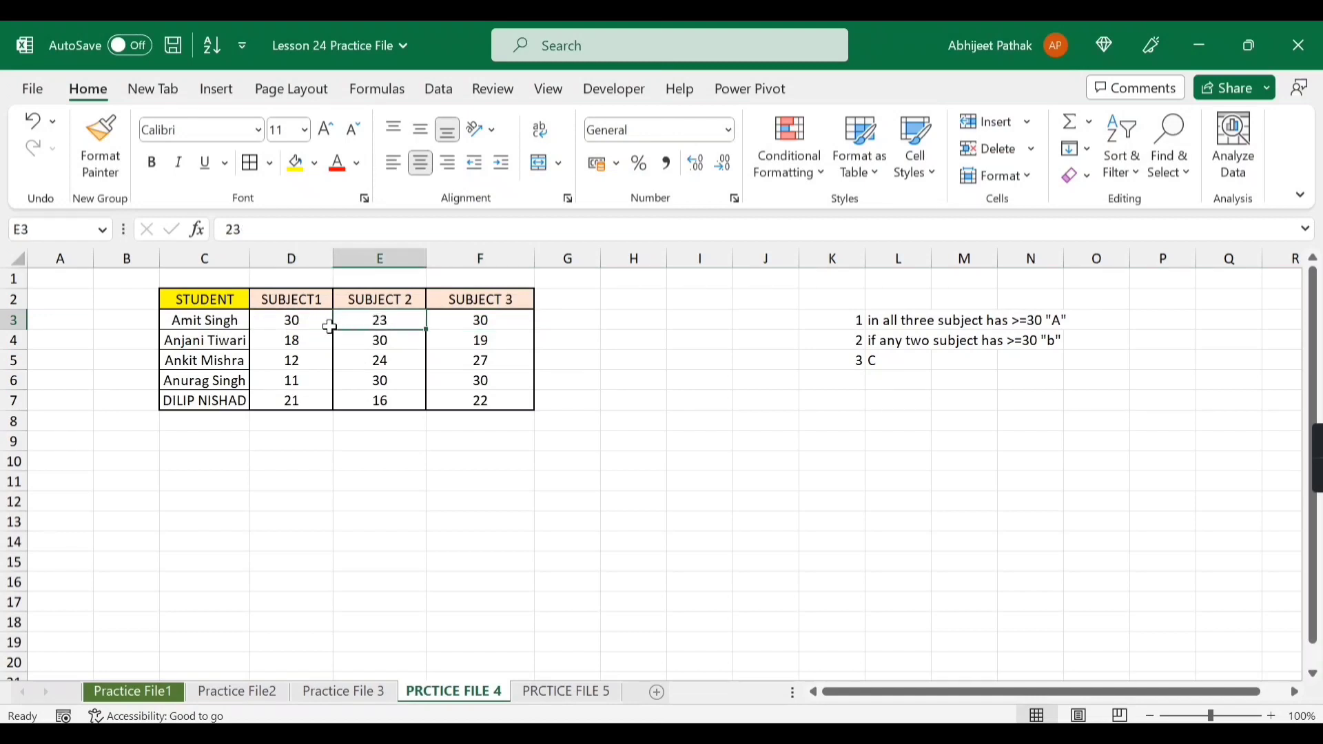
left_click(303, 324)
left_click(473, 326)
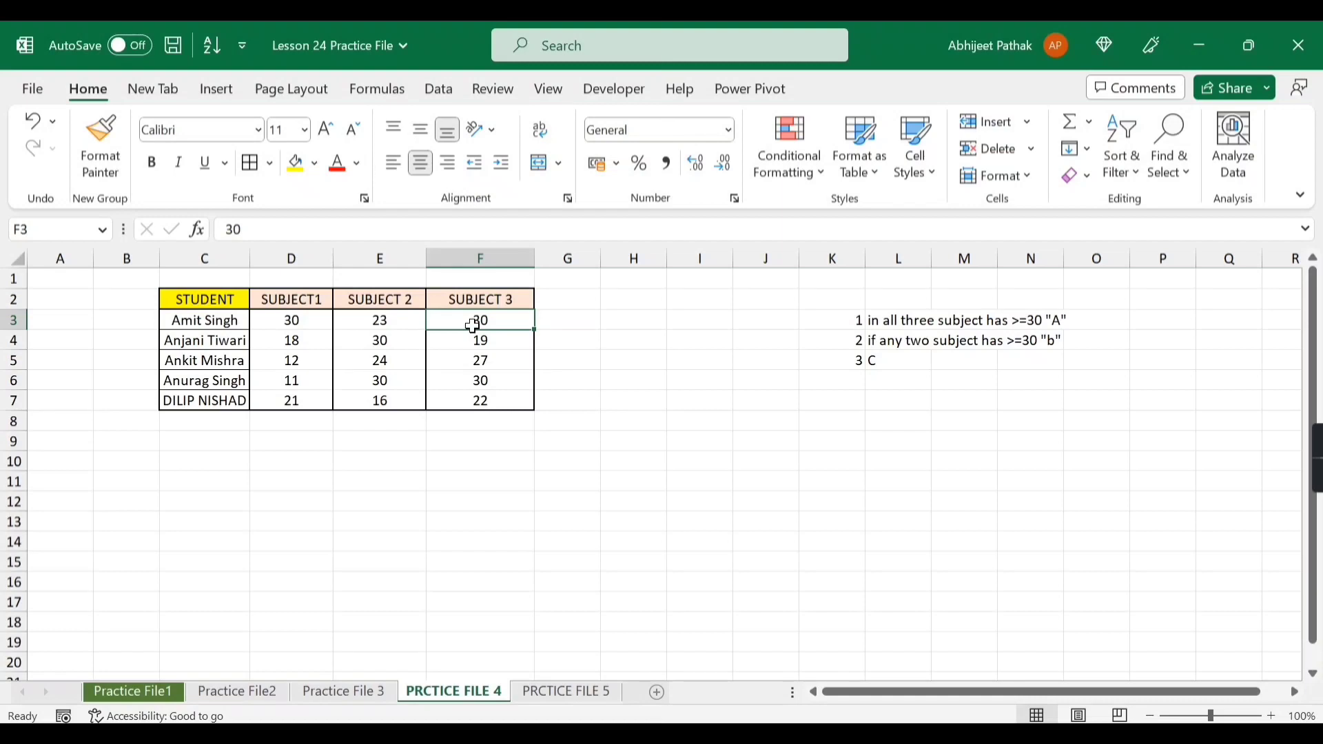
left_click(357, 325)
left_click(497, 322)
left_click(311, 321)
left_click(477, 323)
left_click(326, 324)
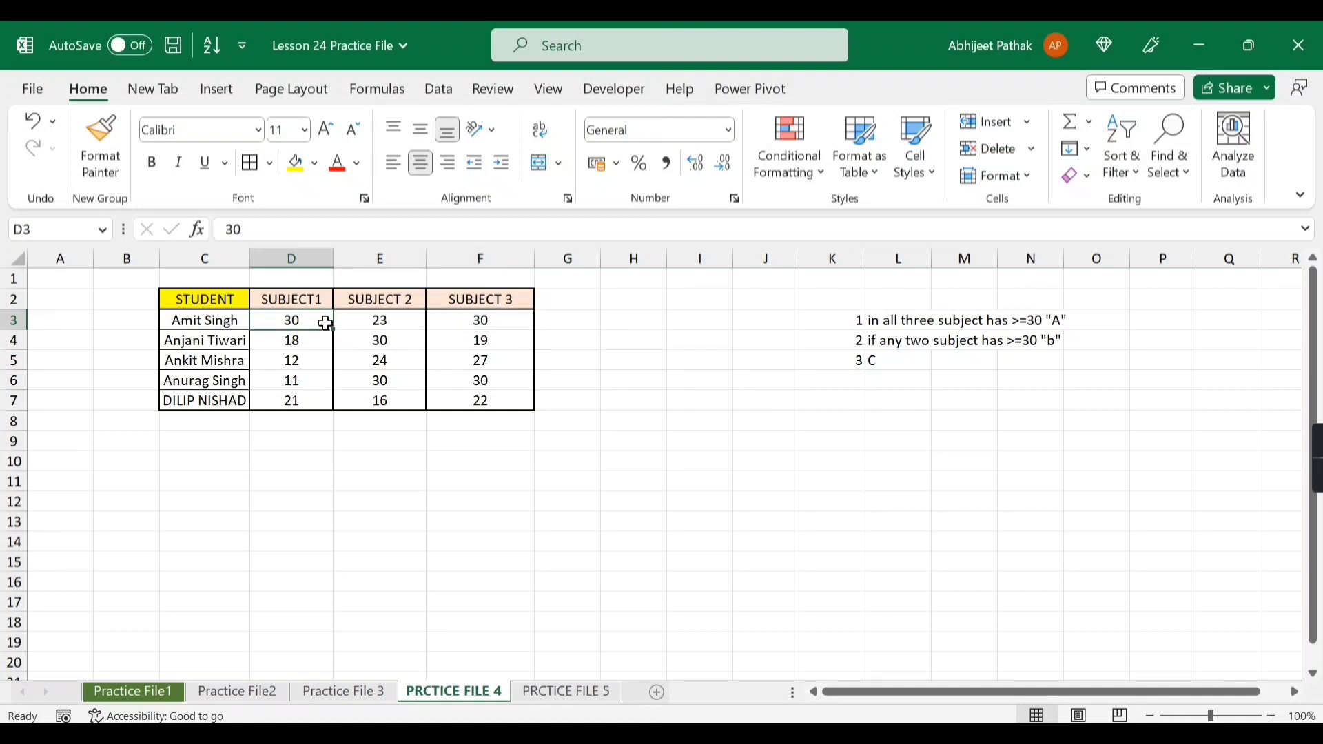
left_click(366, 320)
left_click(317, 320)
left_click(485, 319)
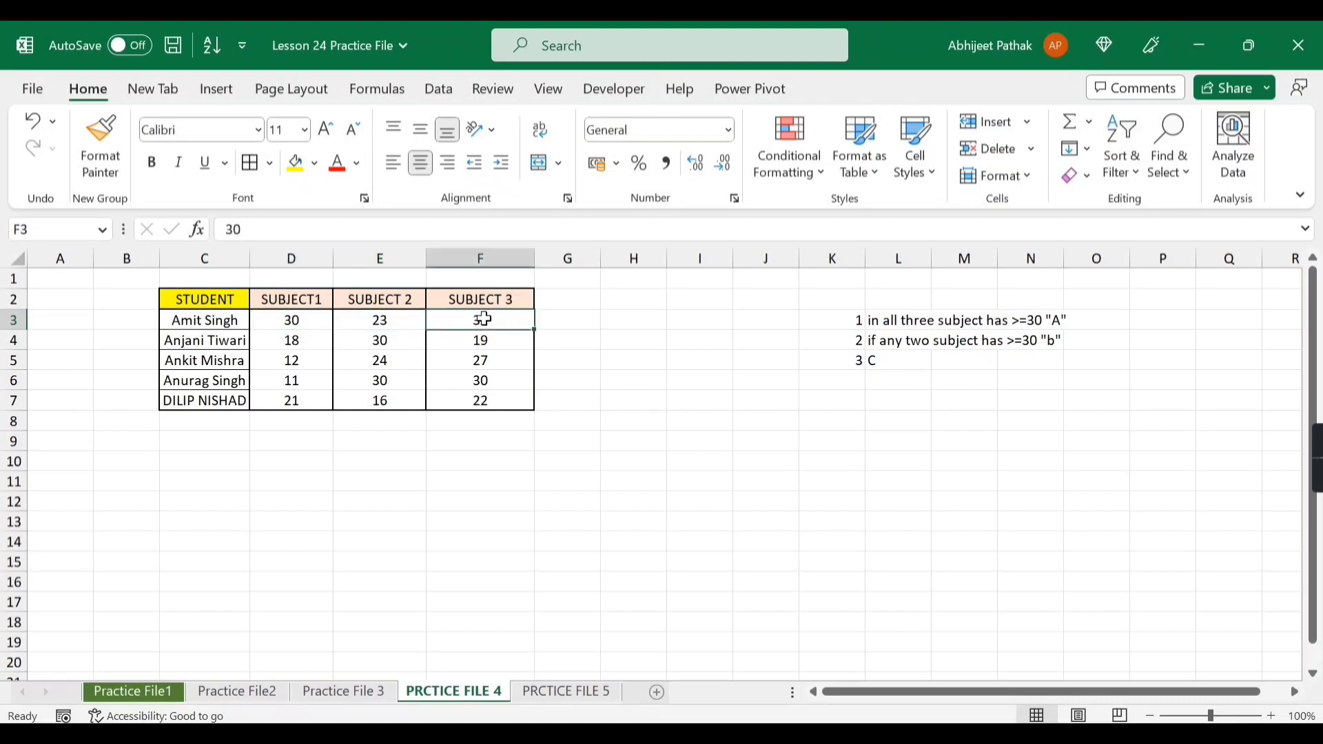
left_click(386, 324)
left_click(481, 318)
left_click(307, 324)
left_click(481, 322)
left_click(391, 341)
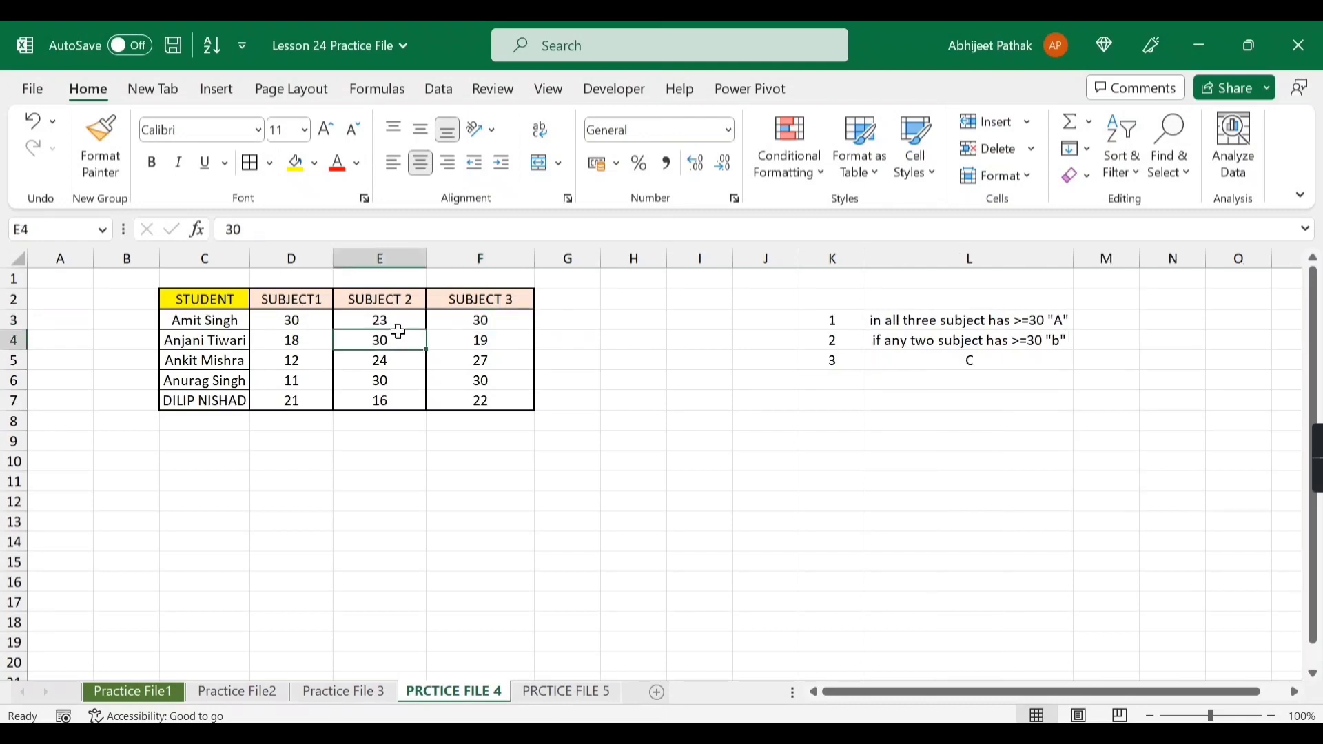
left_click(573, 322)
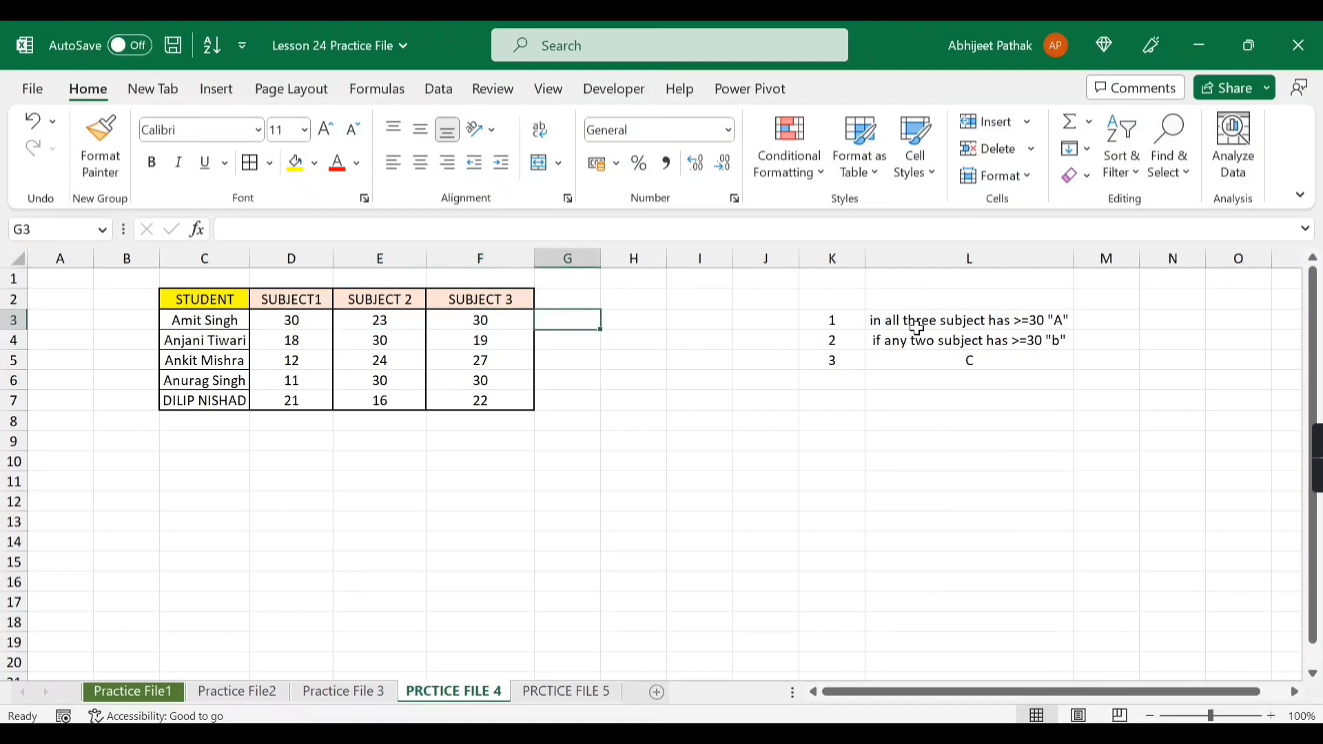
Enter =AND(D3>=30,E3>=30,F3>=30) in F10 to test whether the first student reaches 30 in all three subjects
left_click(484, 465)
type("=and")
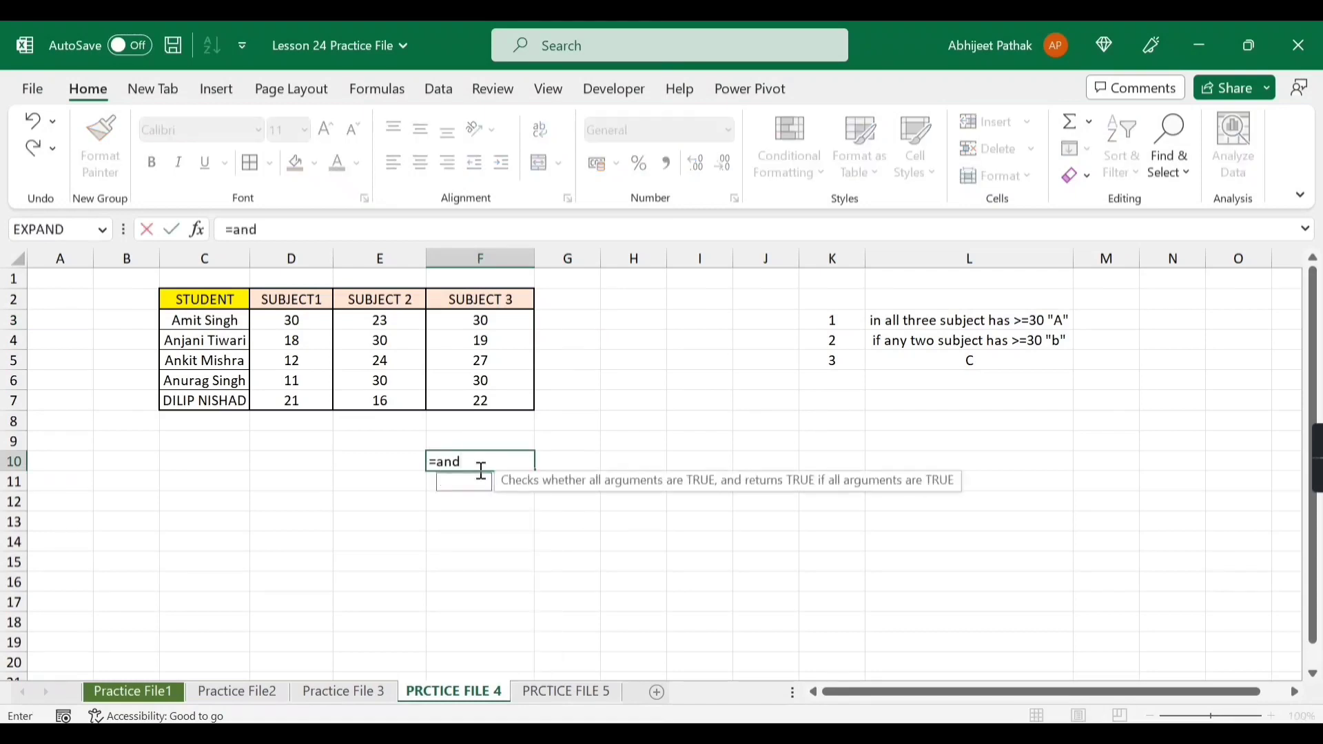
key("Tab")
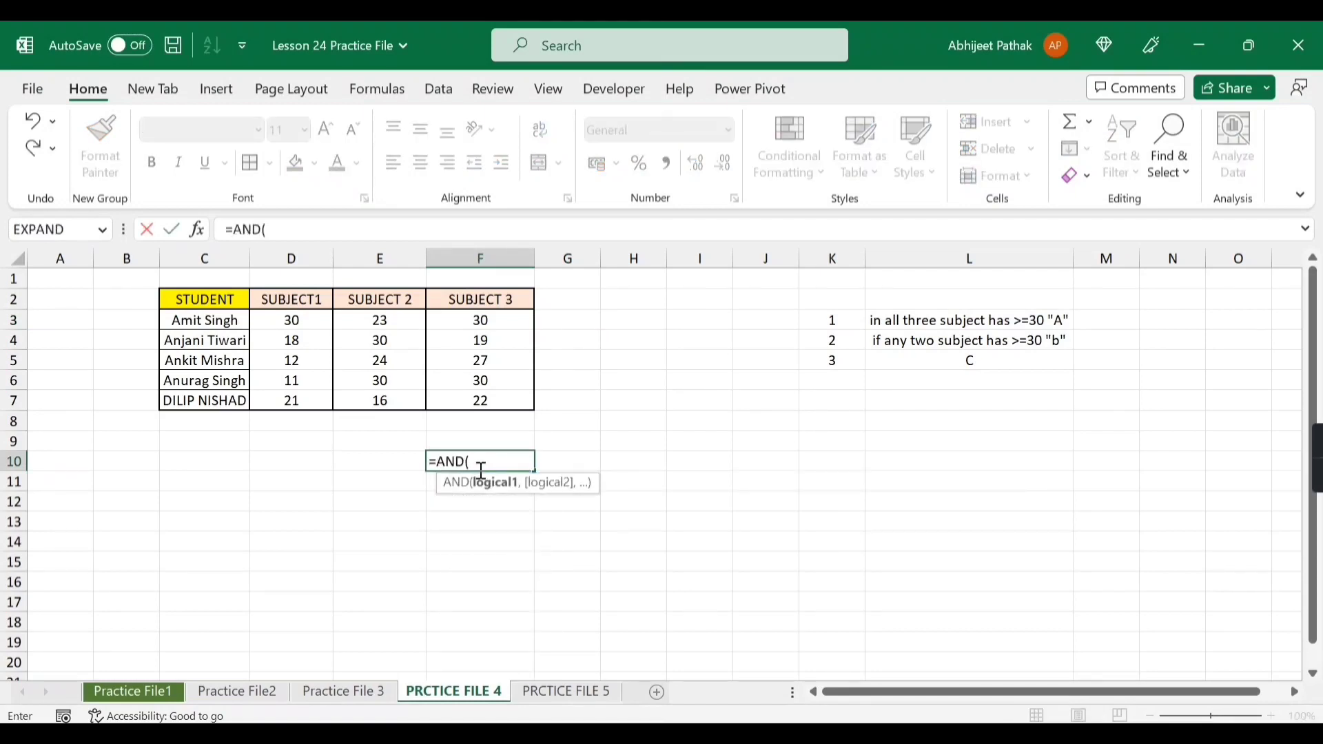
left_click(304, 321)
type(">=30,")
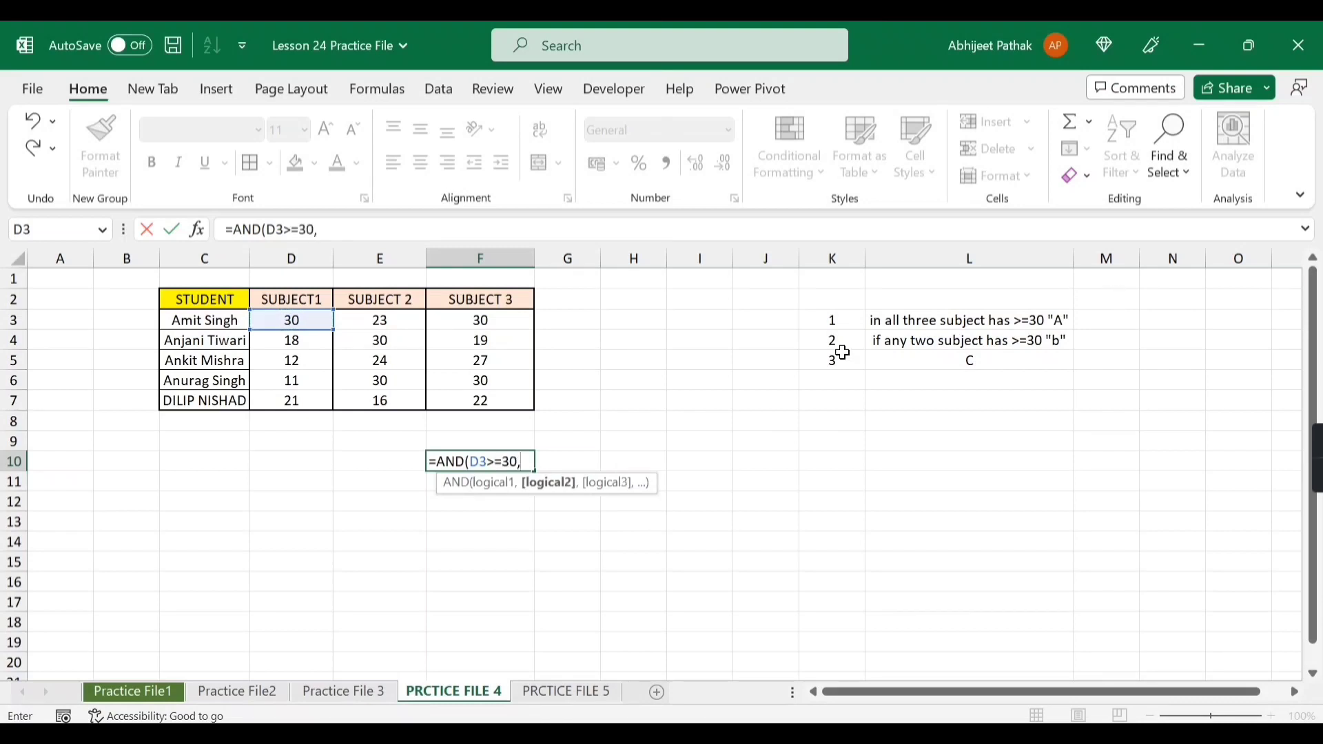
left_click(366, 323)
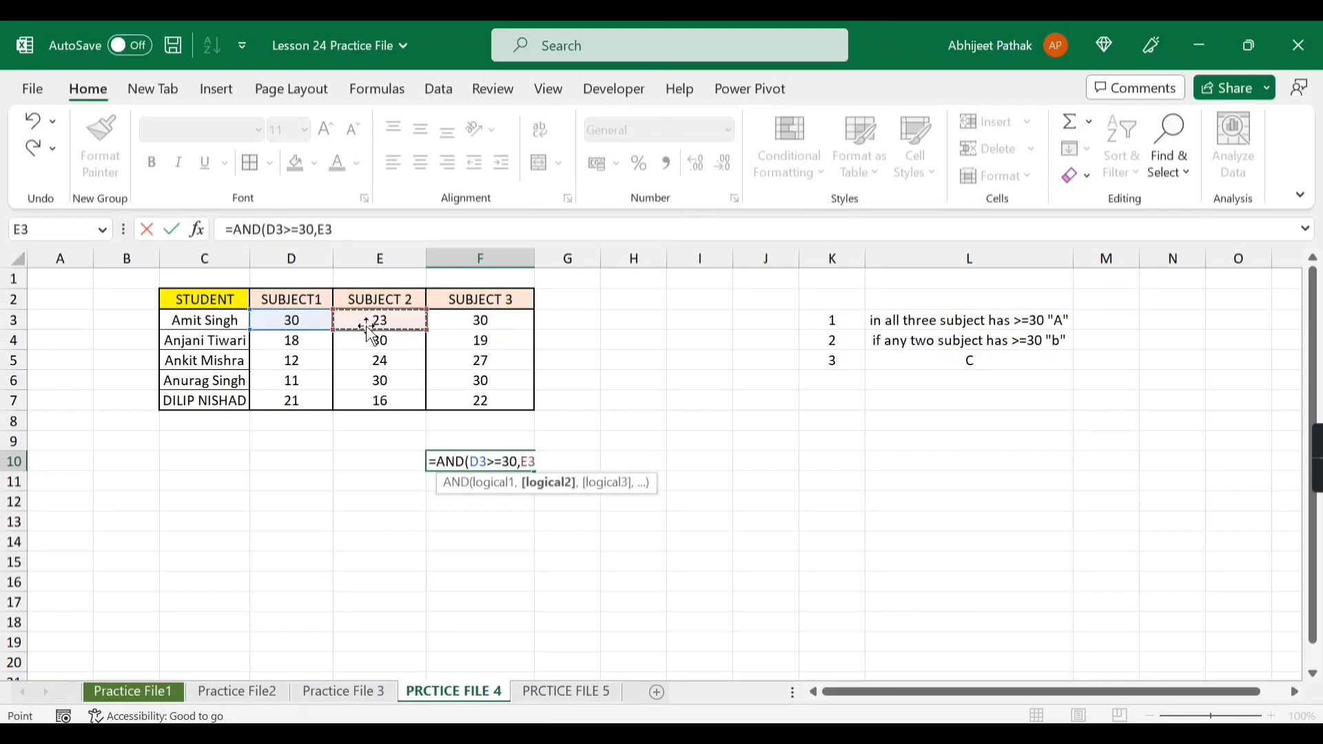
type(">=30,")
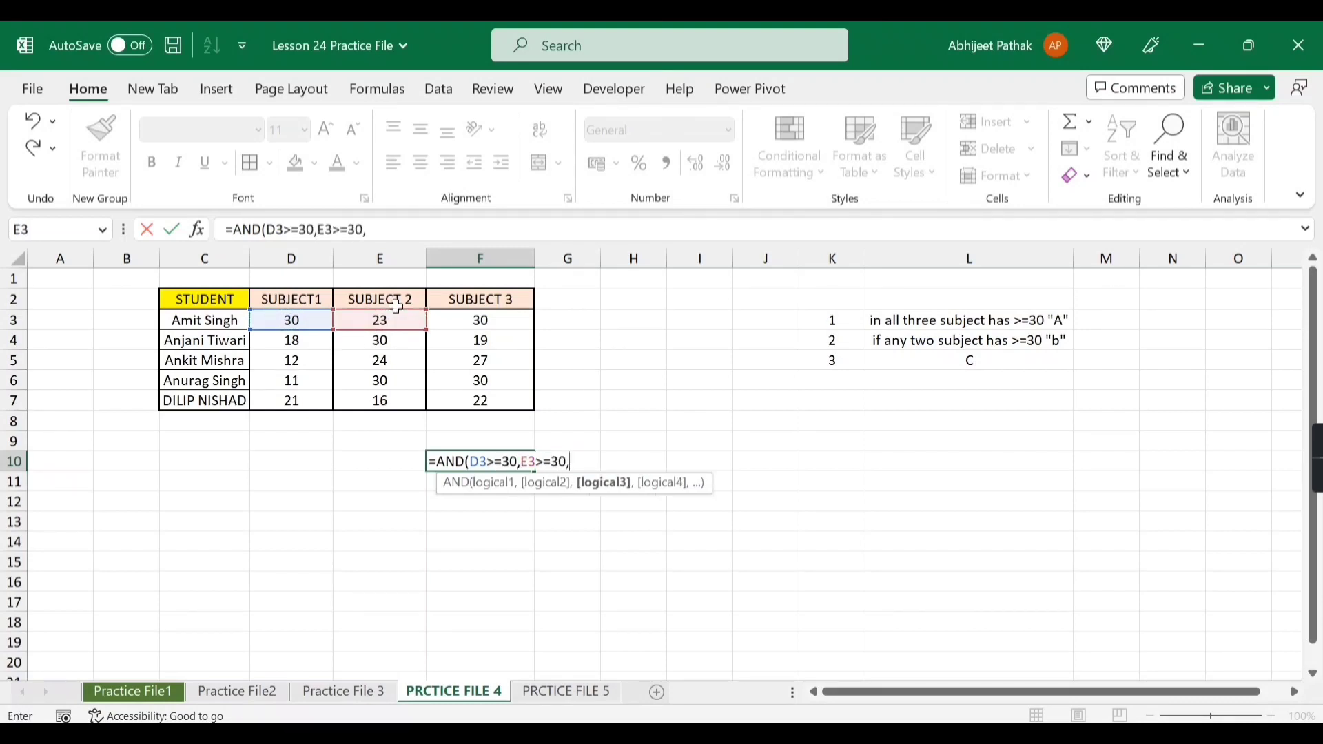
left_click(456, 322)
type(">=30)")
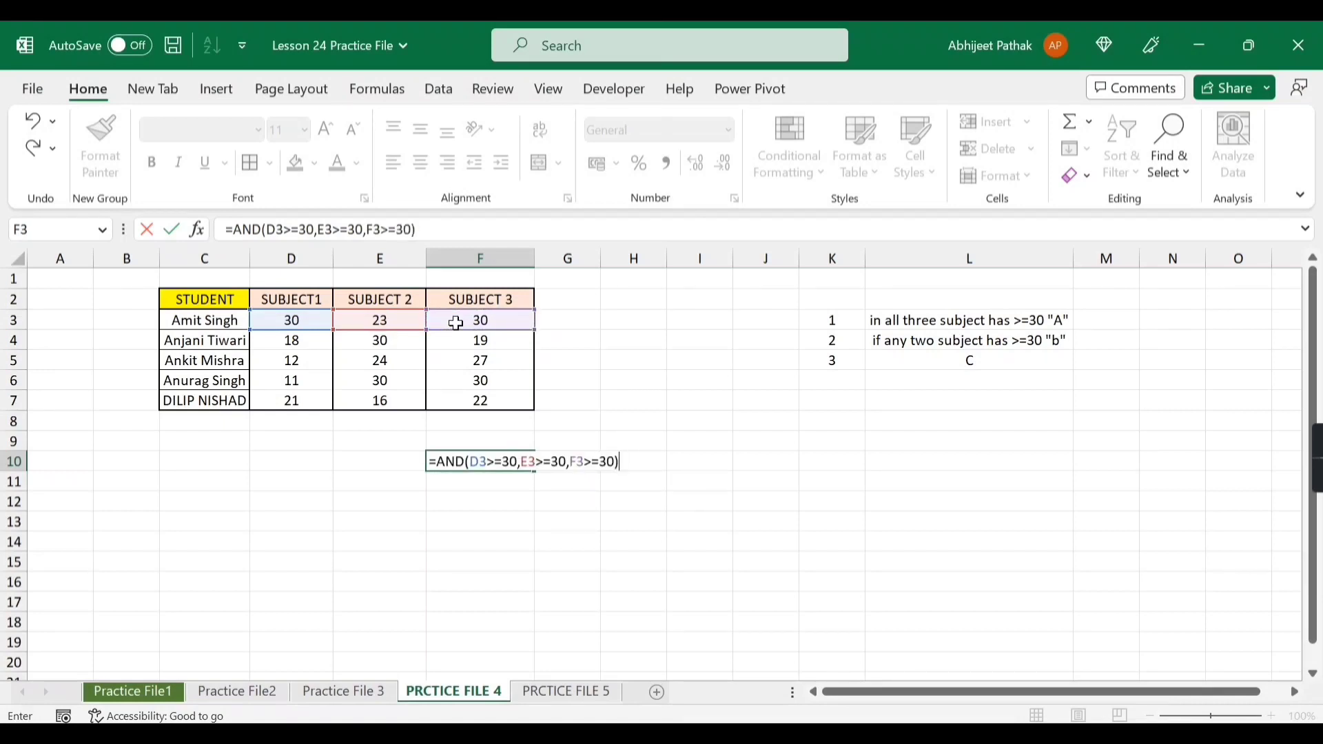
key("Return")
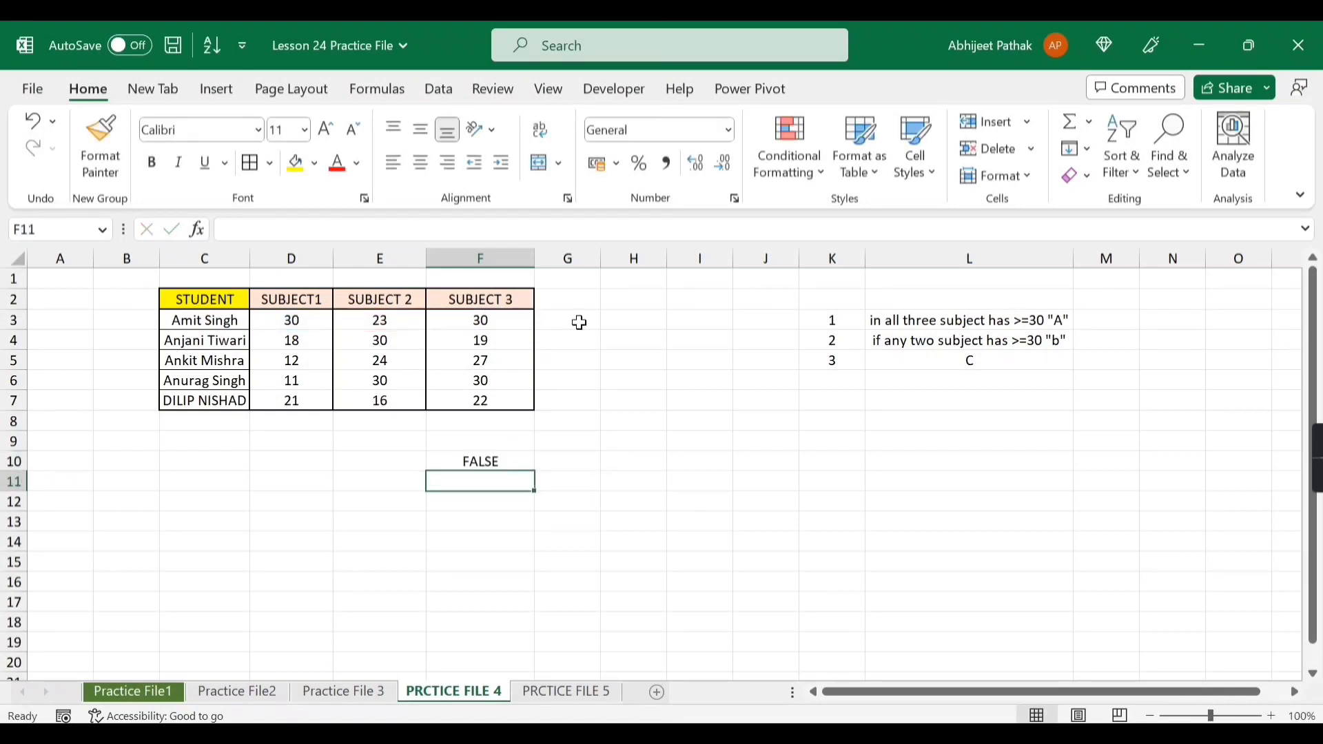
key("Up")
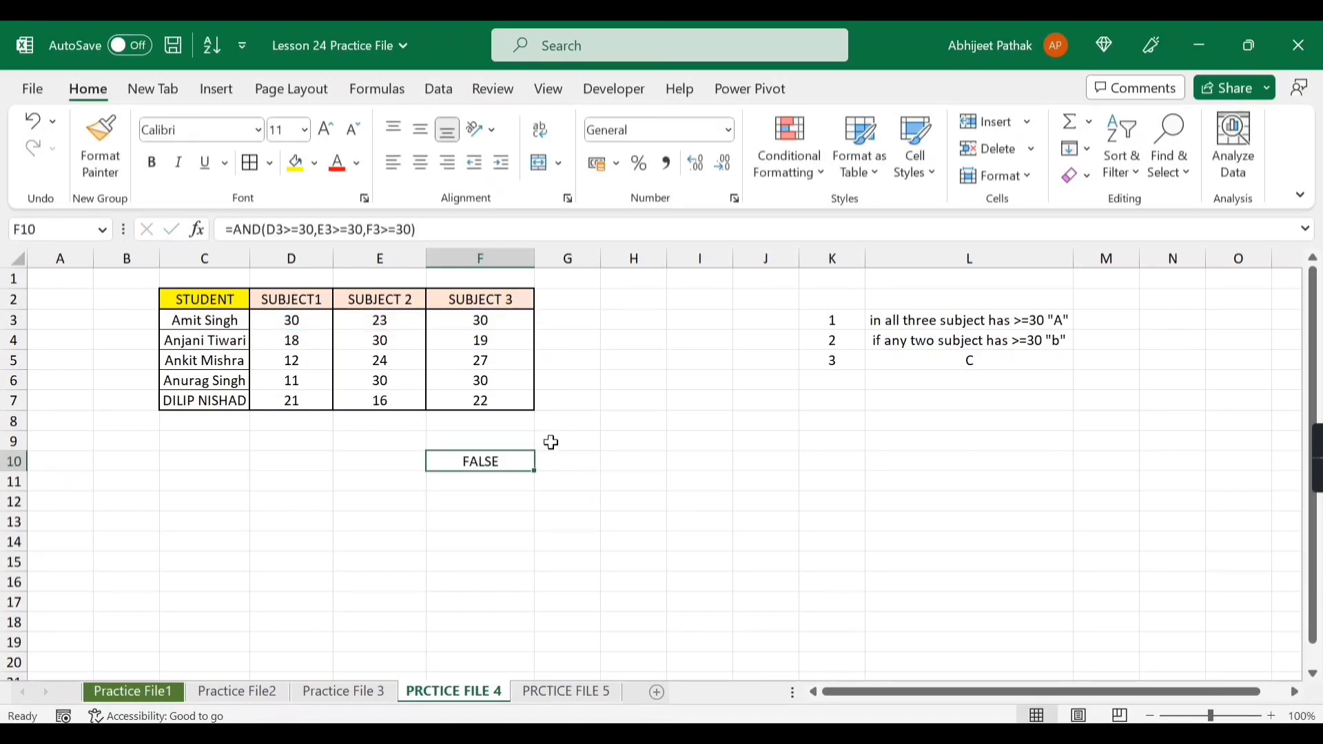
Change the first student's Subject 2 mark in E3 to 30 to test the AND formula
left_click(411, 322)
type("30")
left_click(411, 323)
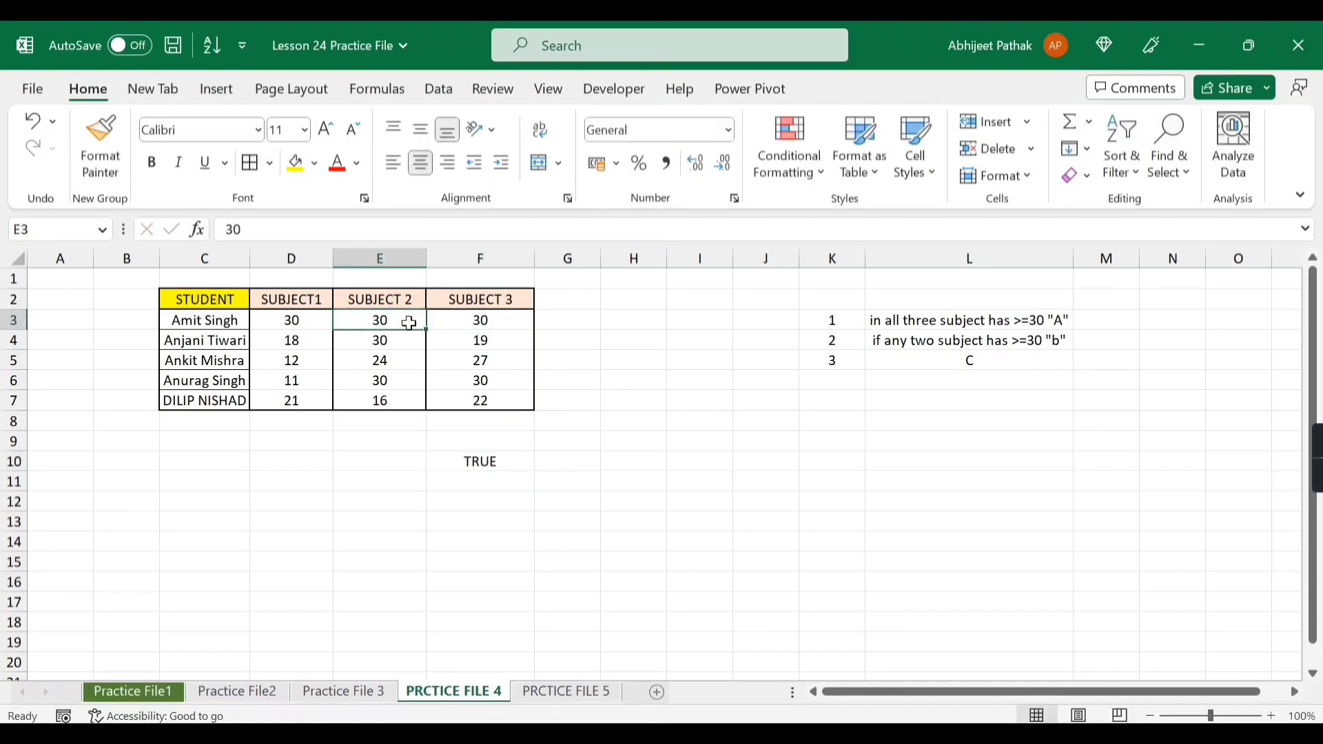
Review the AND formula in F10 and compare the first student's subject marks in pairs against the second grading rule
left_click(473, 464)
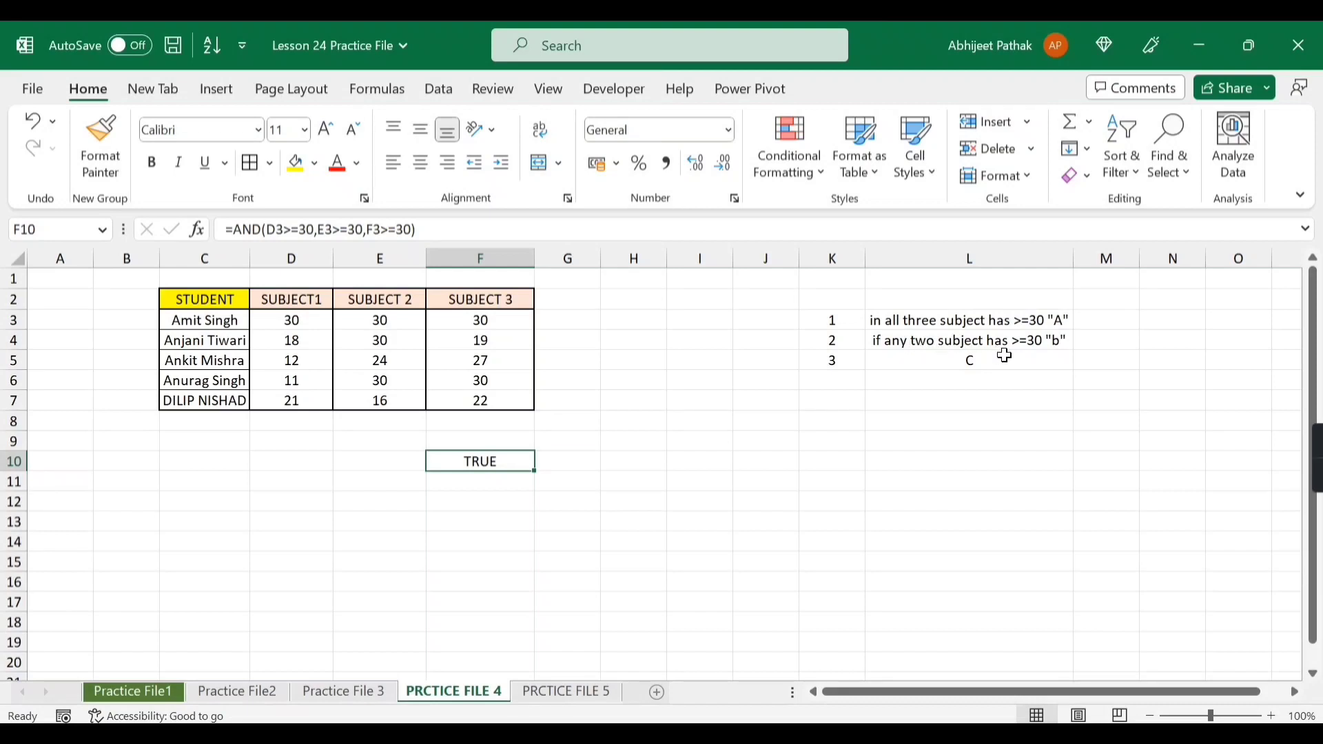
left_click(303, 324)
left_click(372, 321)
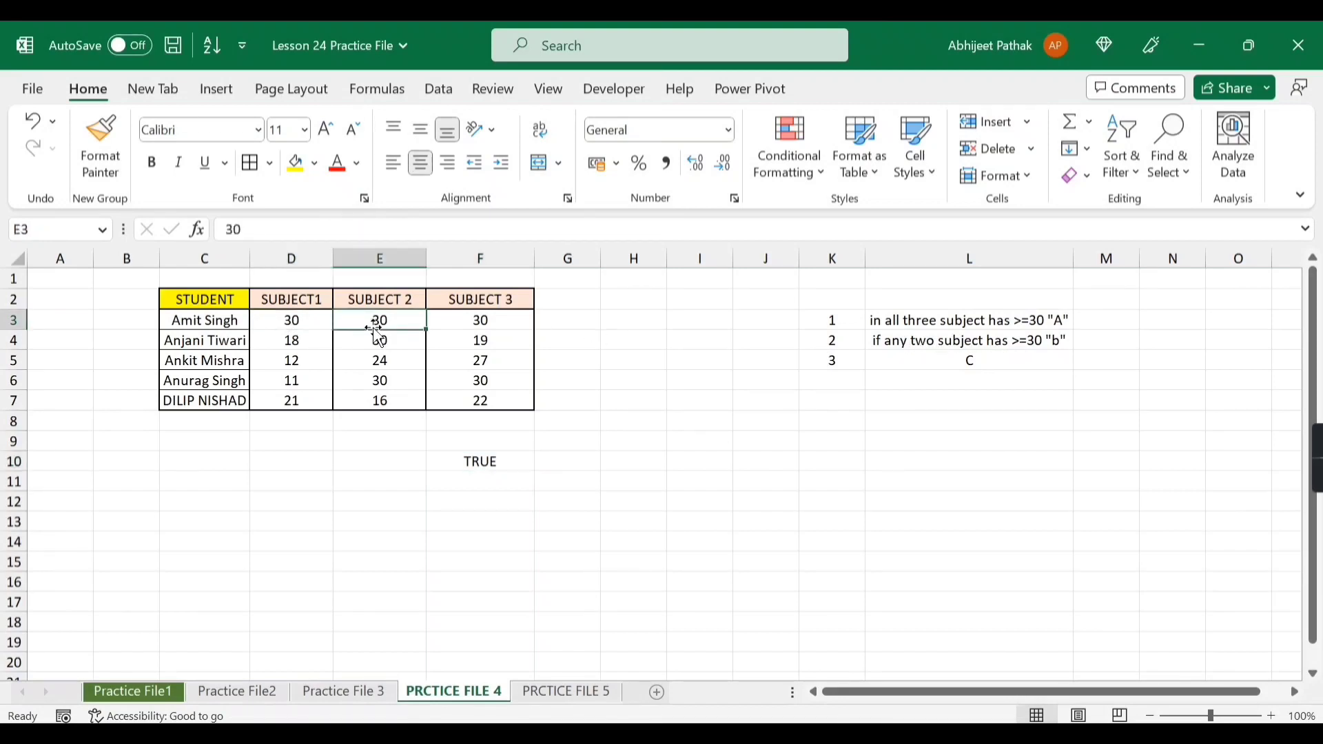
left_click(483, 328)
left_click(307, 325)
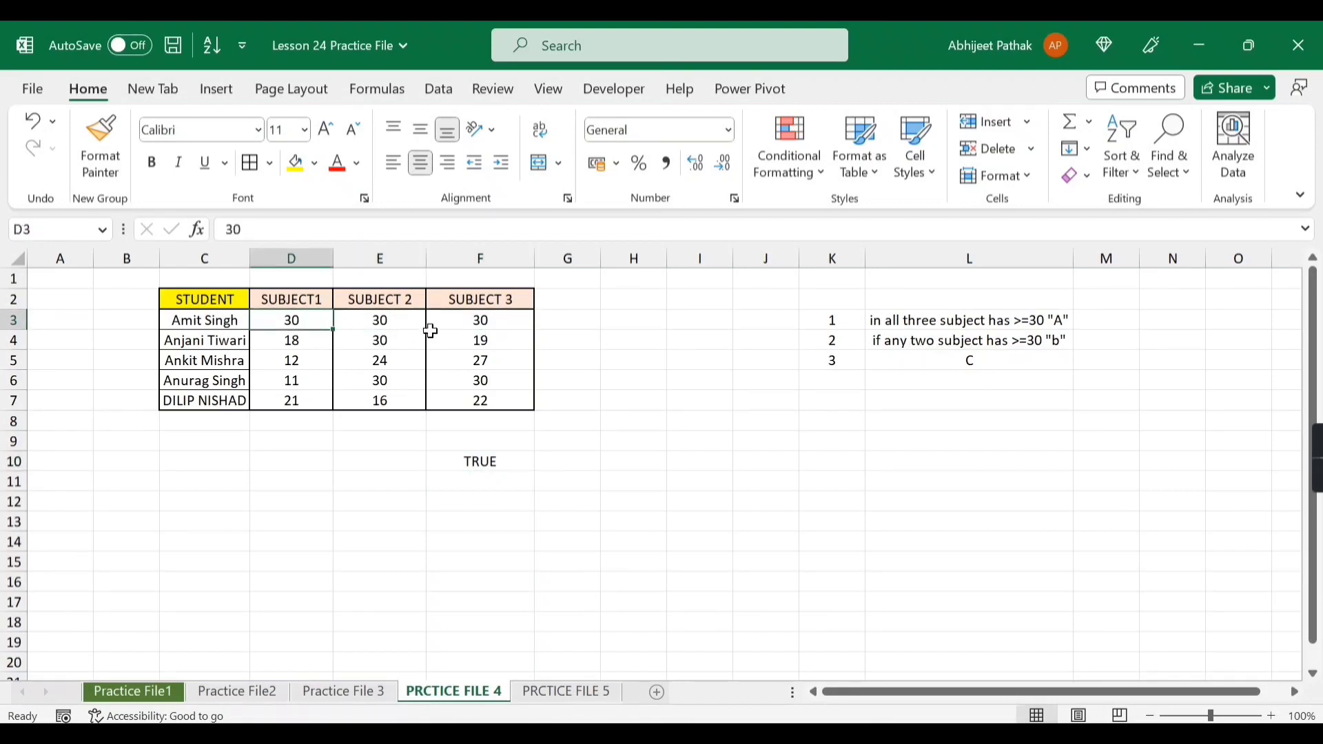
left_click(480, 339)
left_click(483, 322)
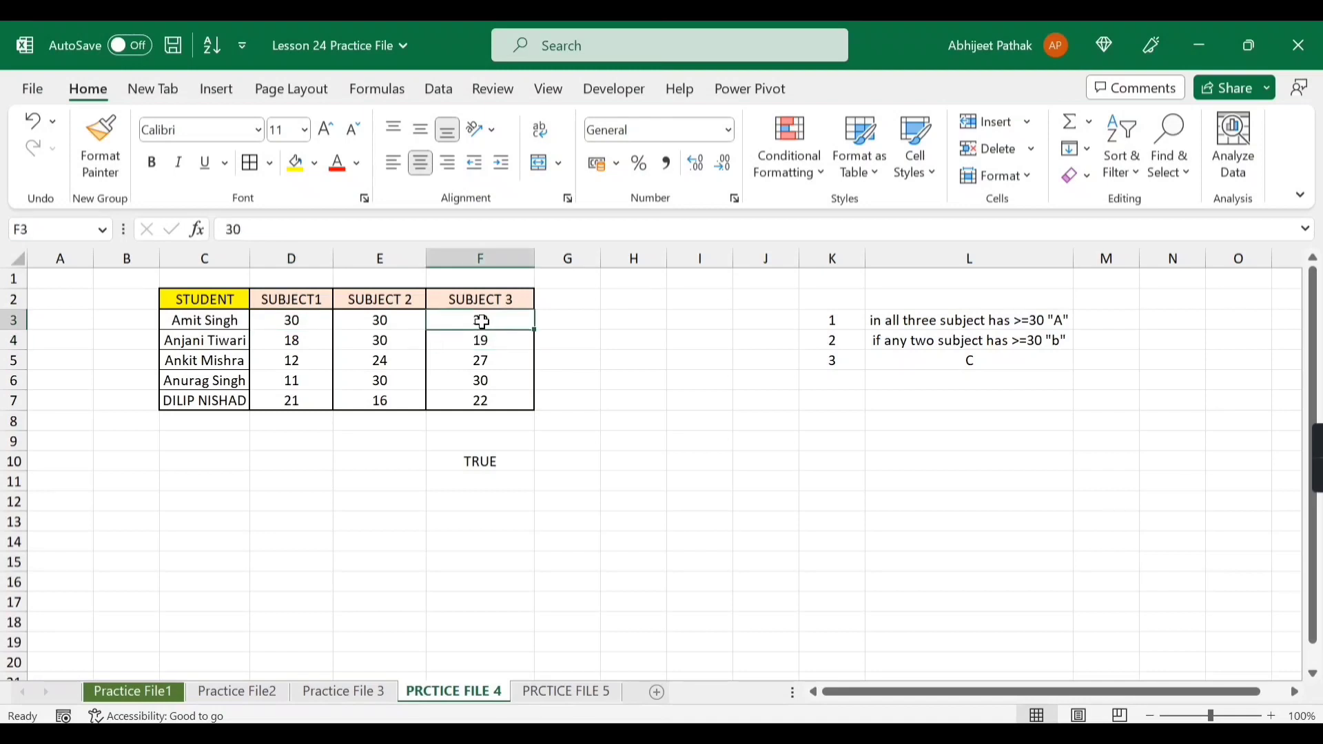
Begin an OR formula in G10 with AND(D3>=30,E3>=30) as its first condition, for Subjects 1 and 2
left_click(579, 460)
type("=")
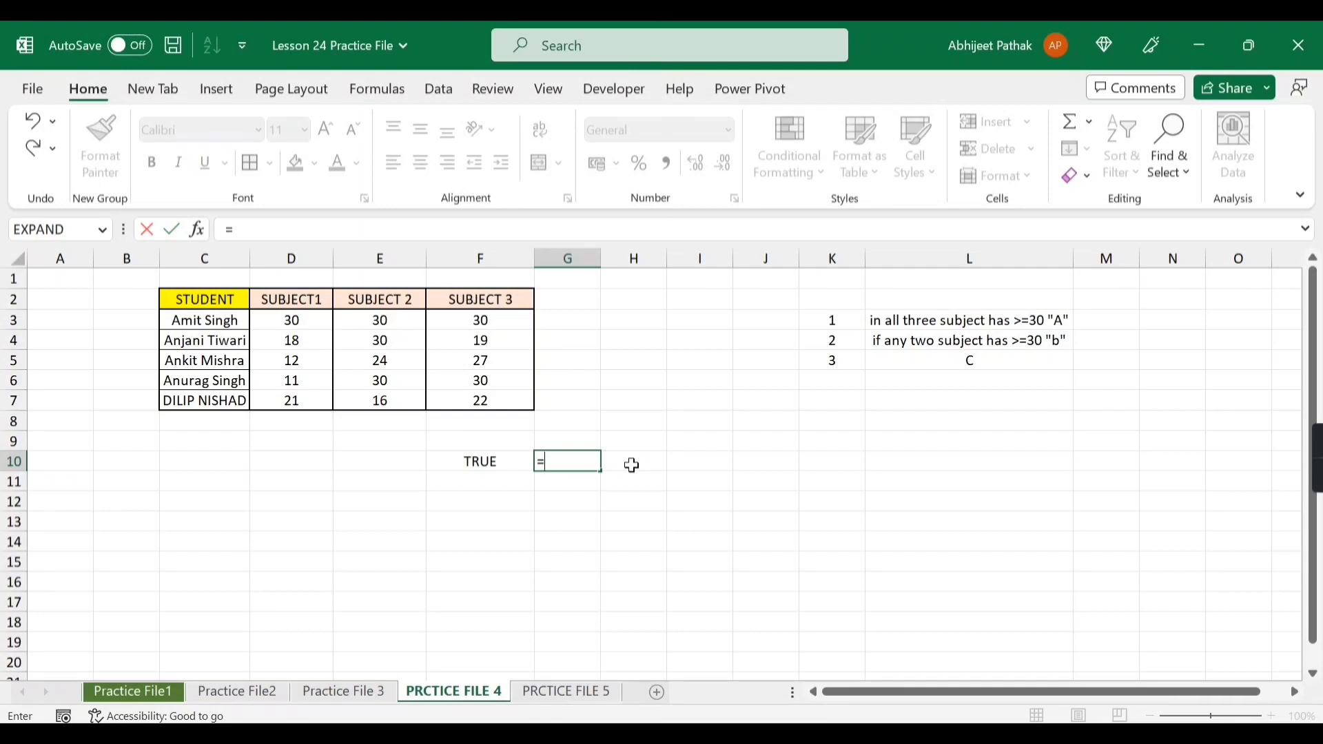
type("or")
key("Tab")
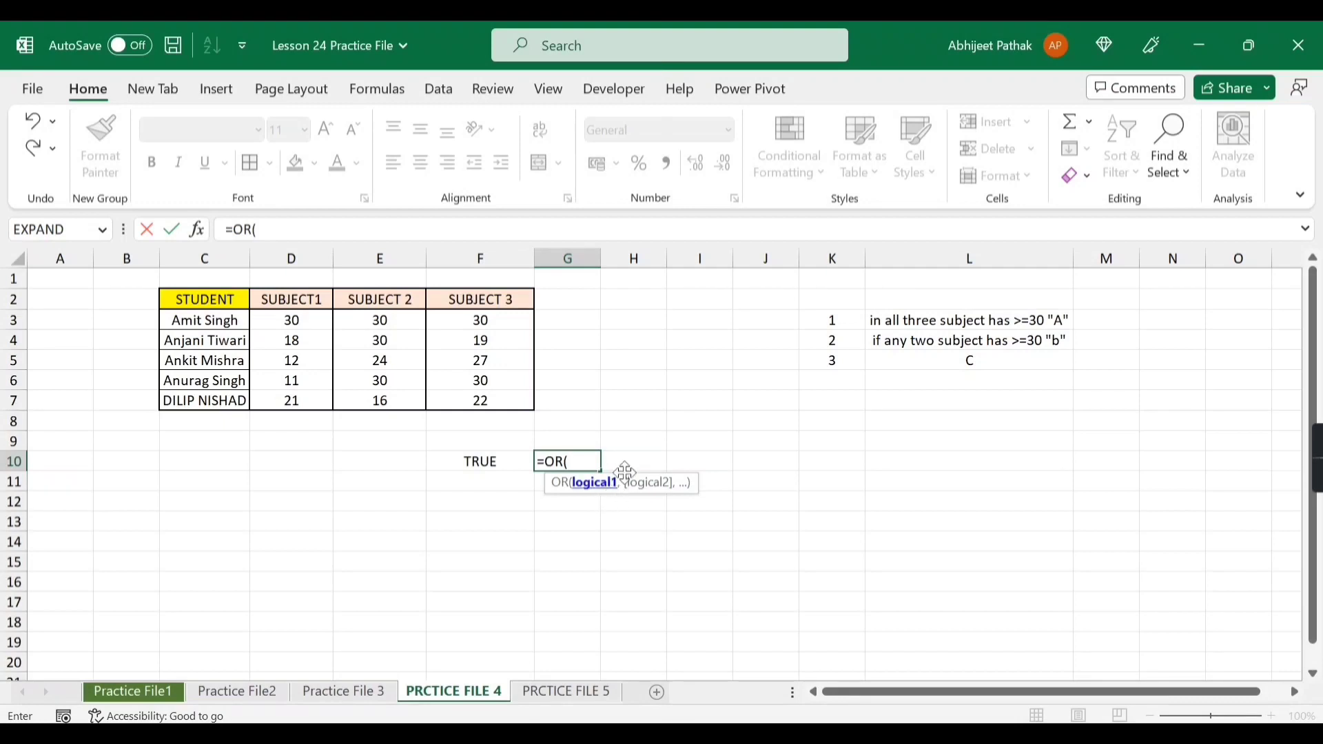
key("Tab")
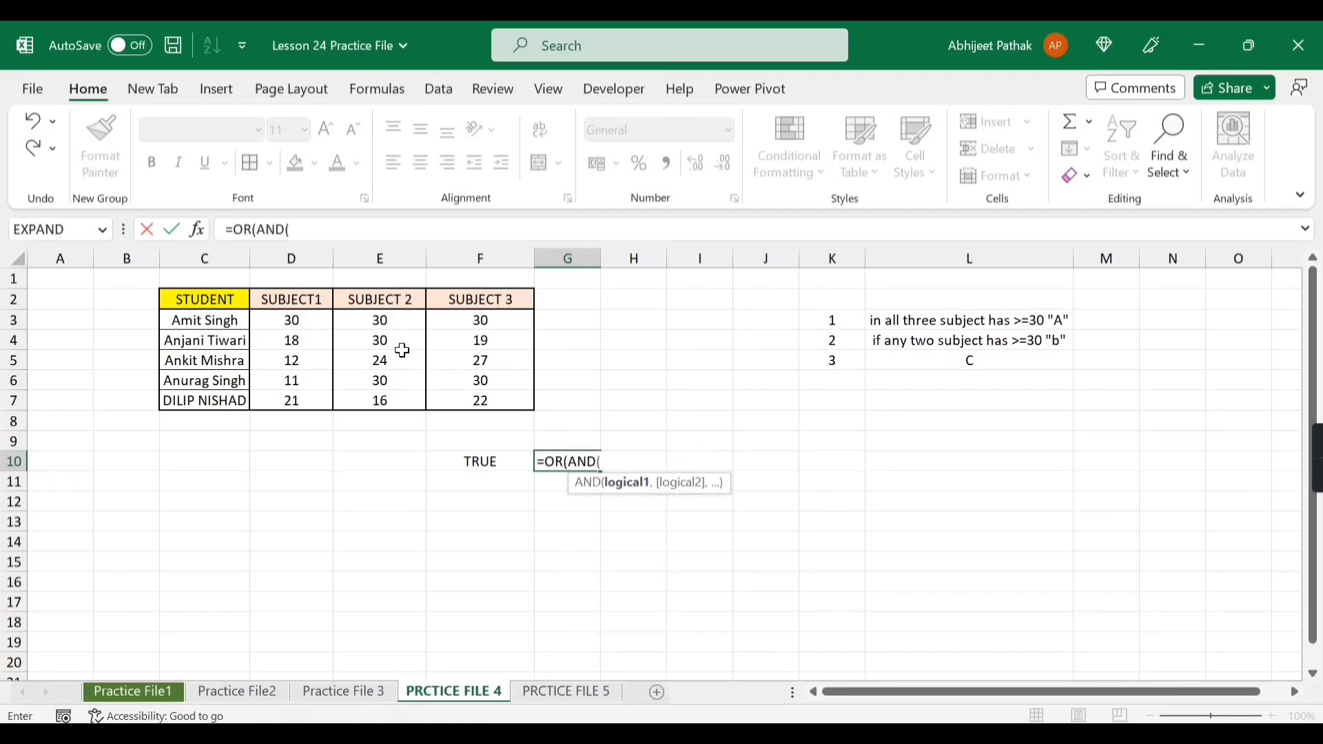
left_click(304, 322)
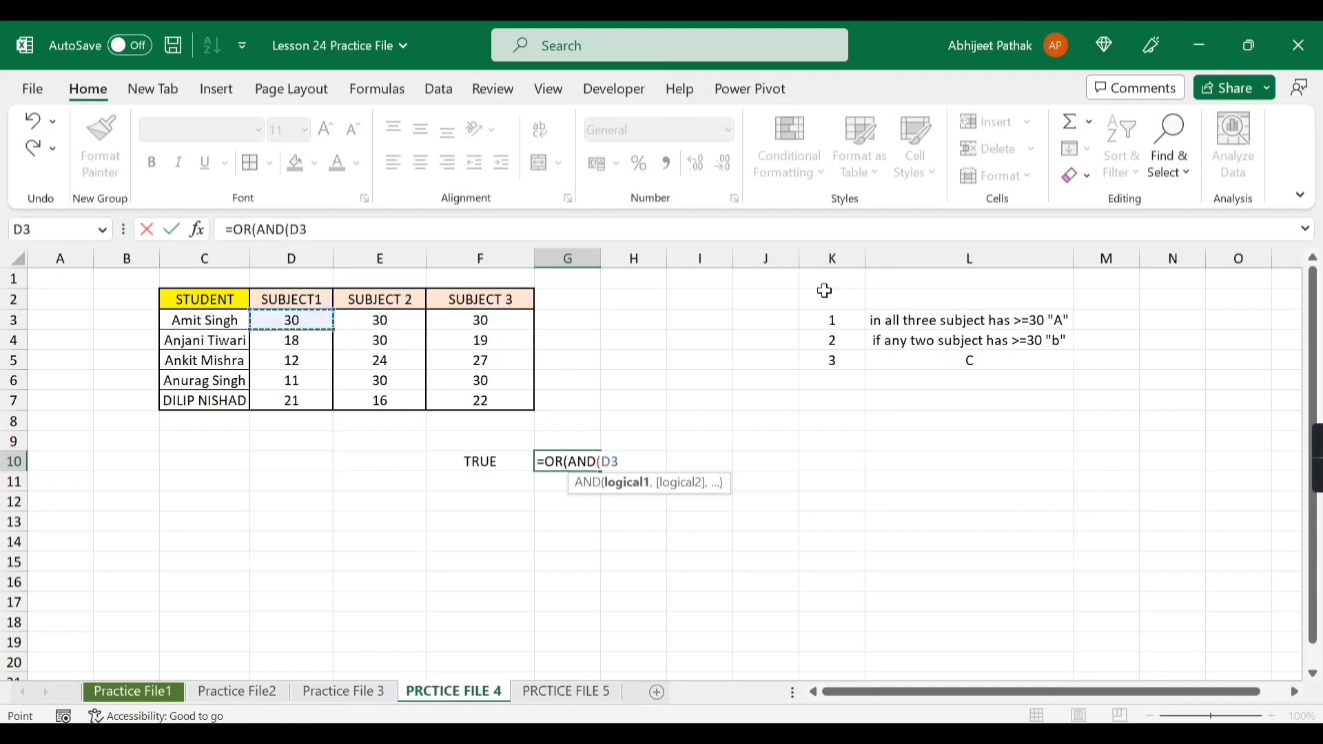
type(">=")
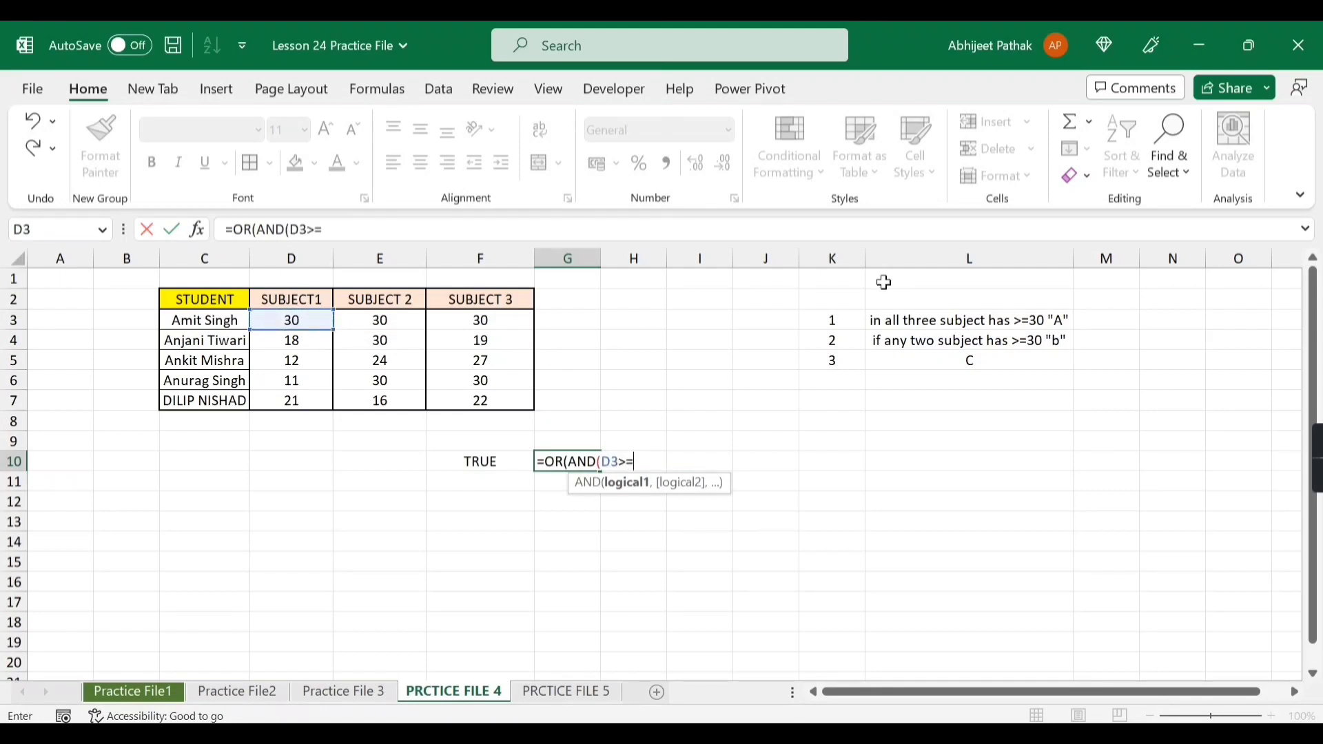
type("30,")
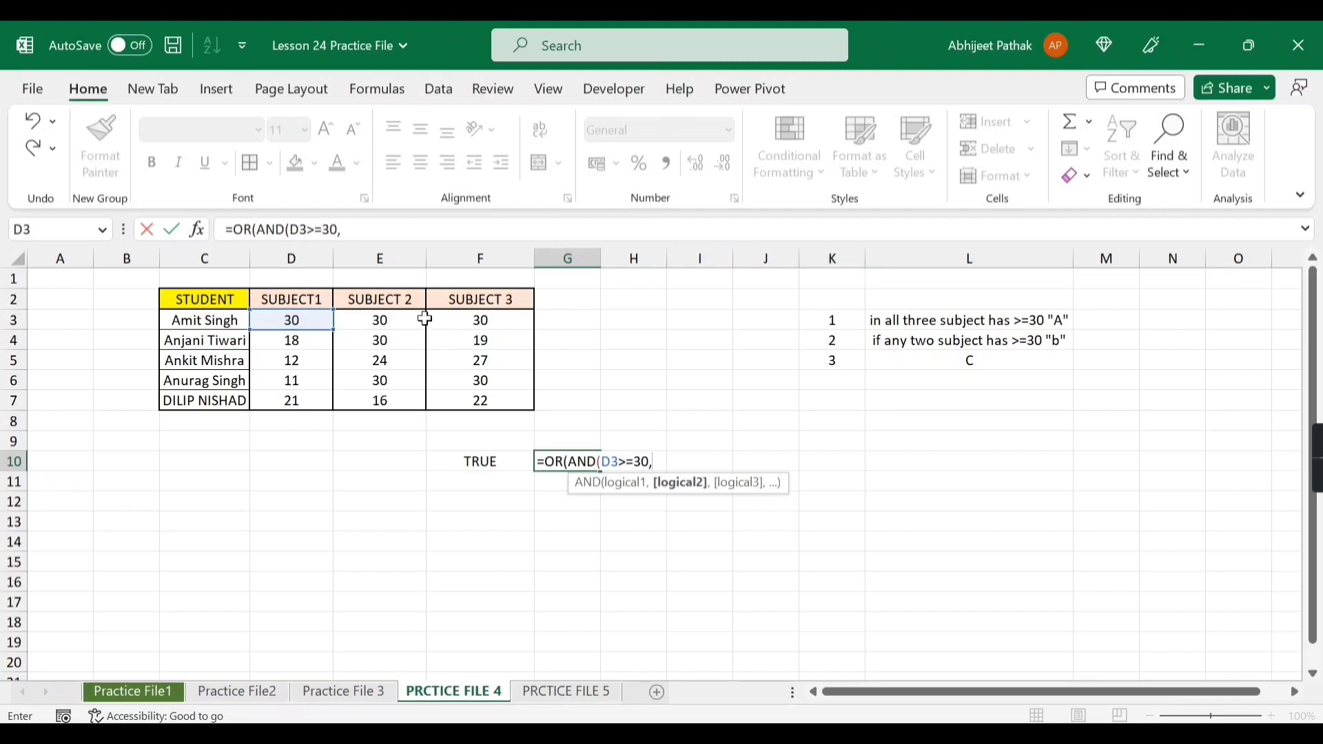
left_click(414, 320)
type(">=3")
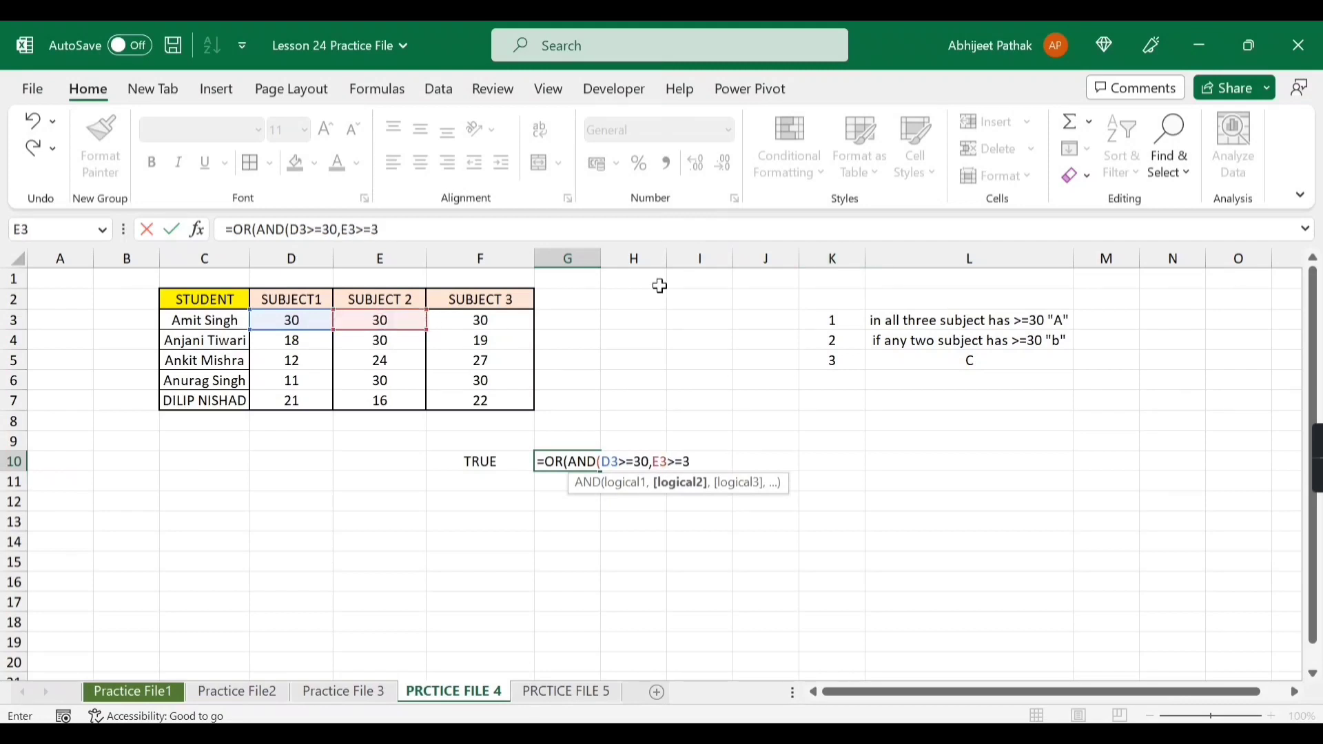
type("0)")
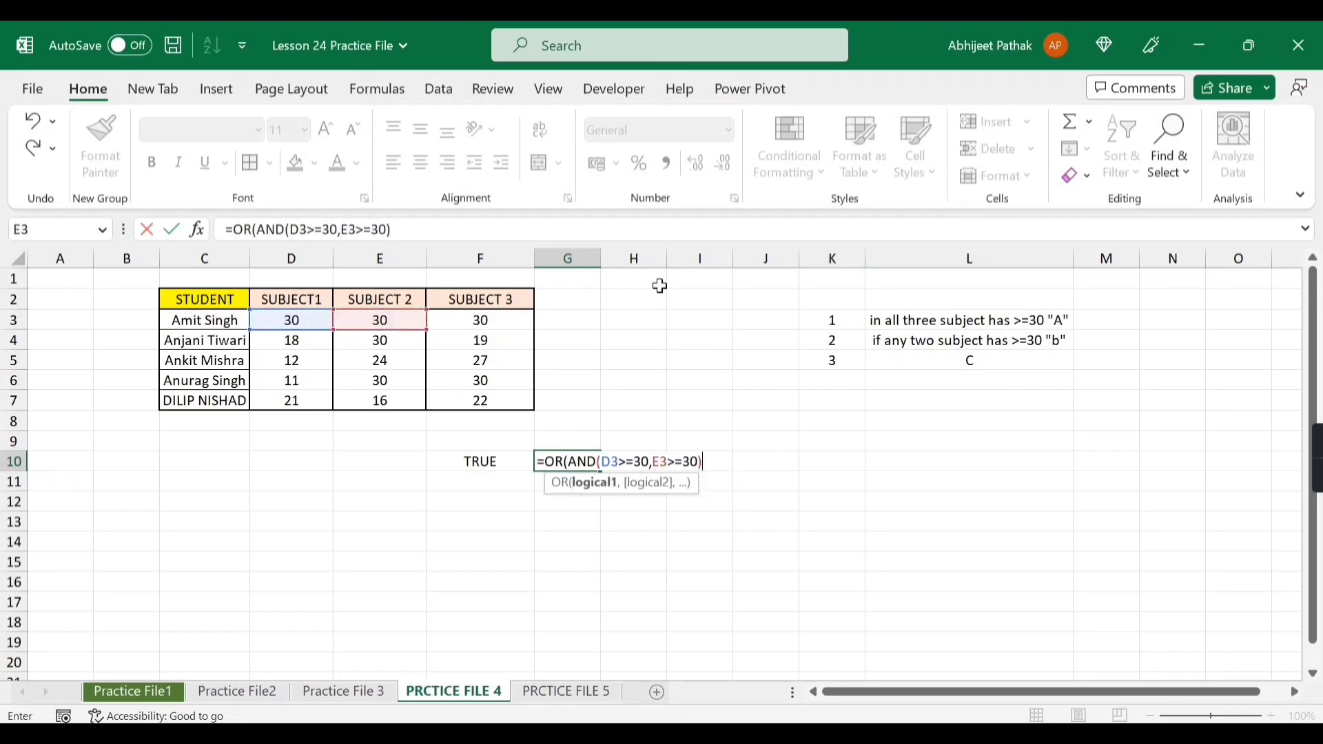
Add AND(D3>=30,F3>=30) as the second condition of the OR formula, for Subjects 1 and 3
type(",")
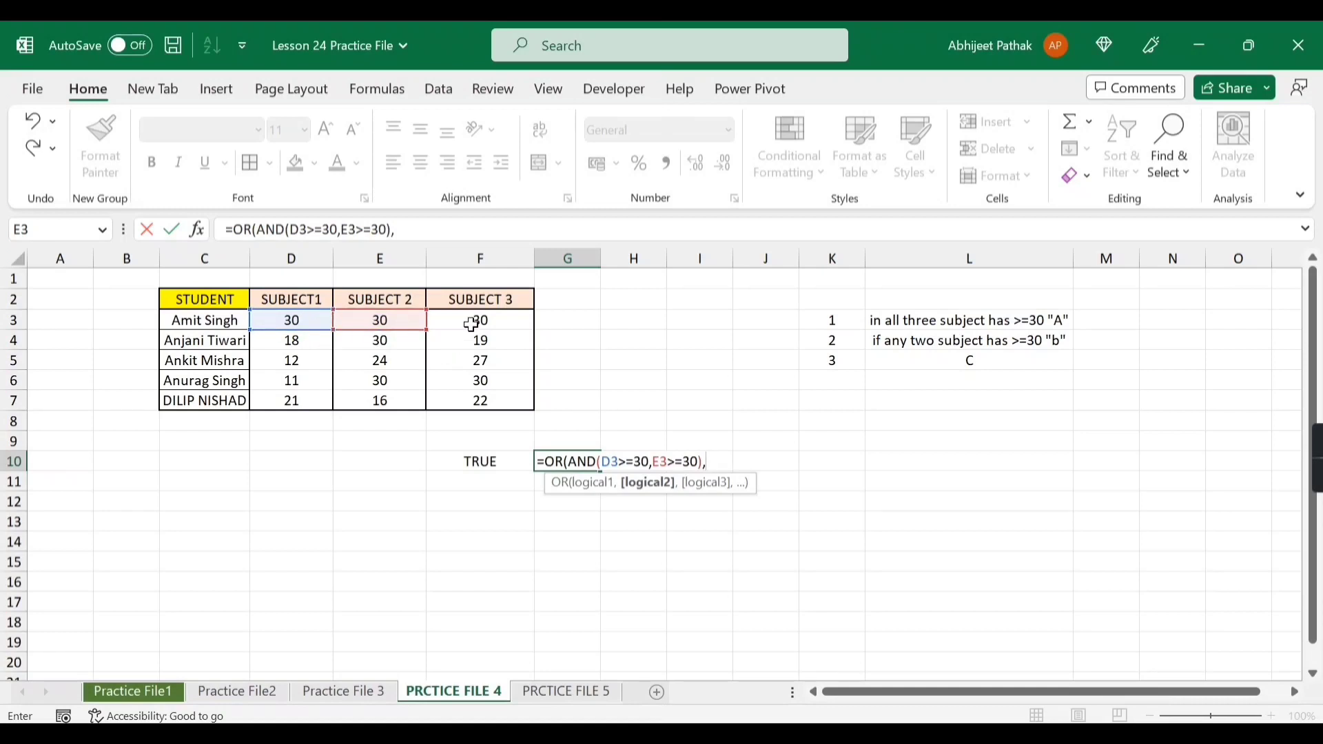
type("and")
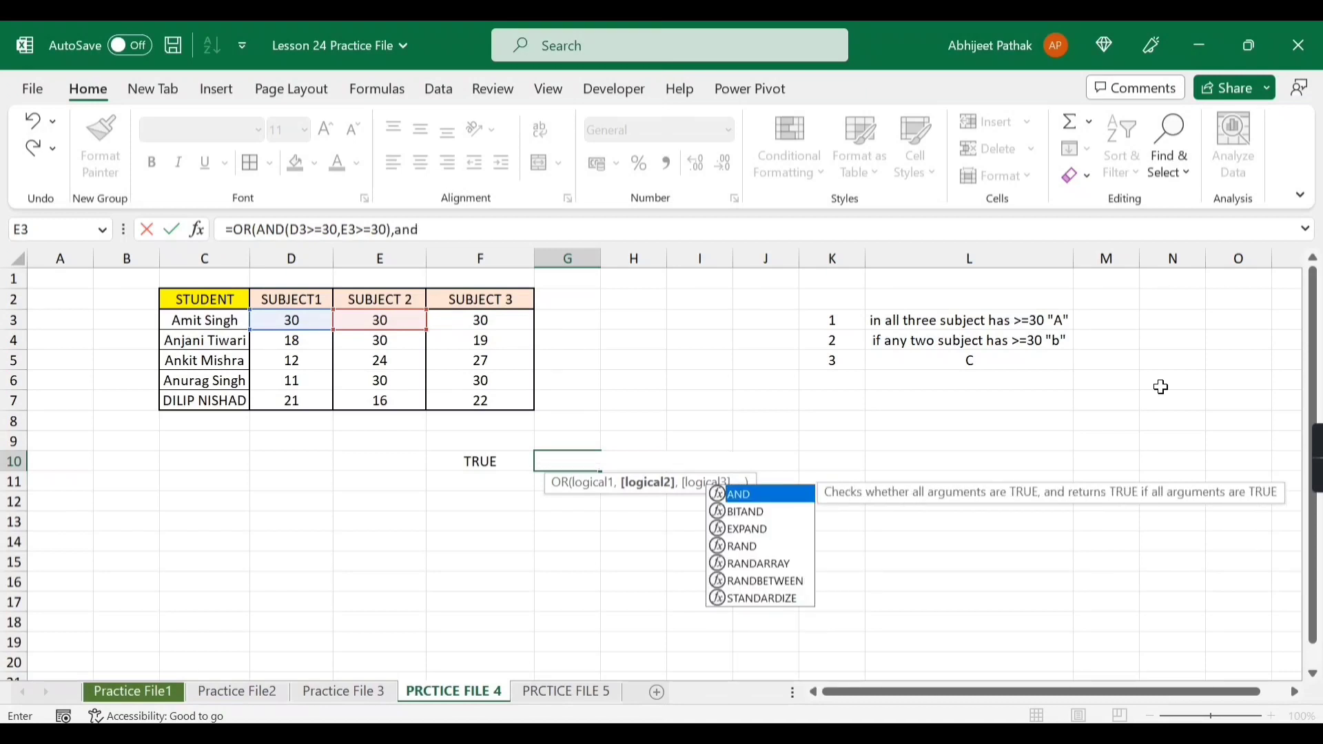
key("Tab")
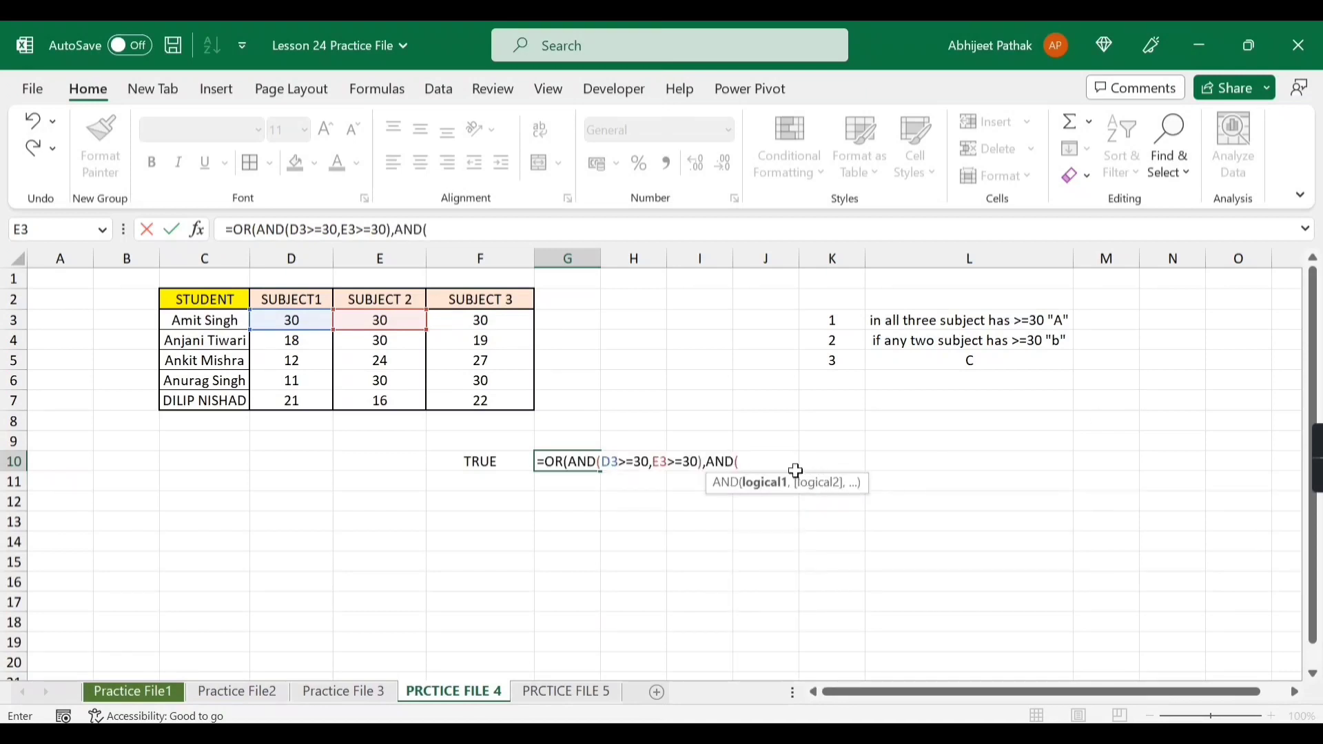
left_click(295, 319)
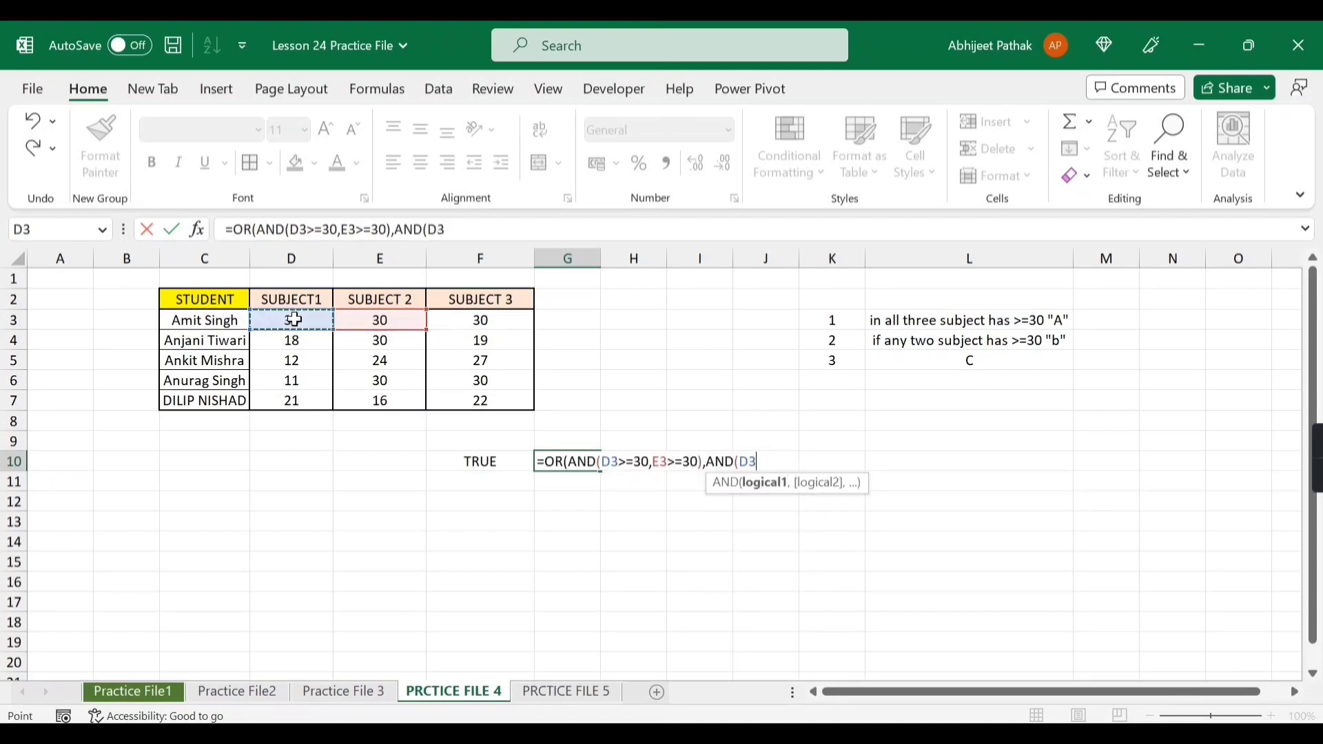
type(">=30,")
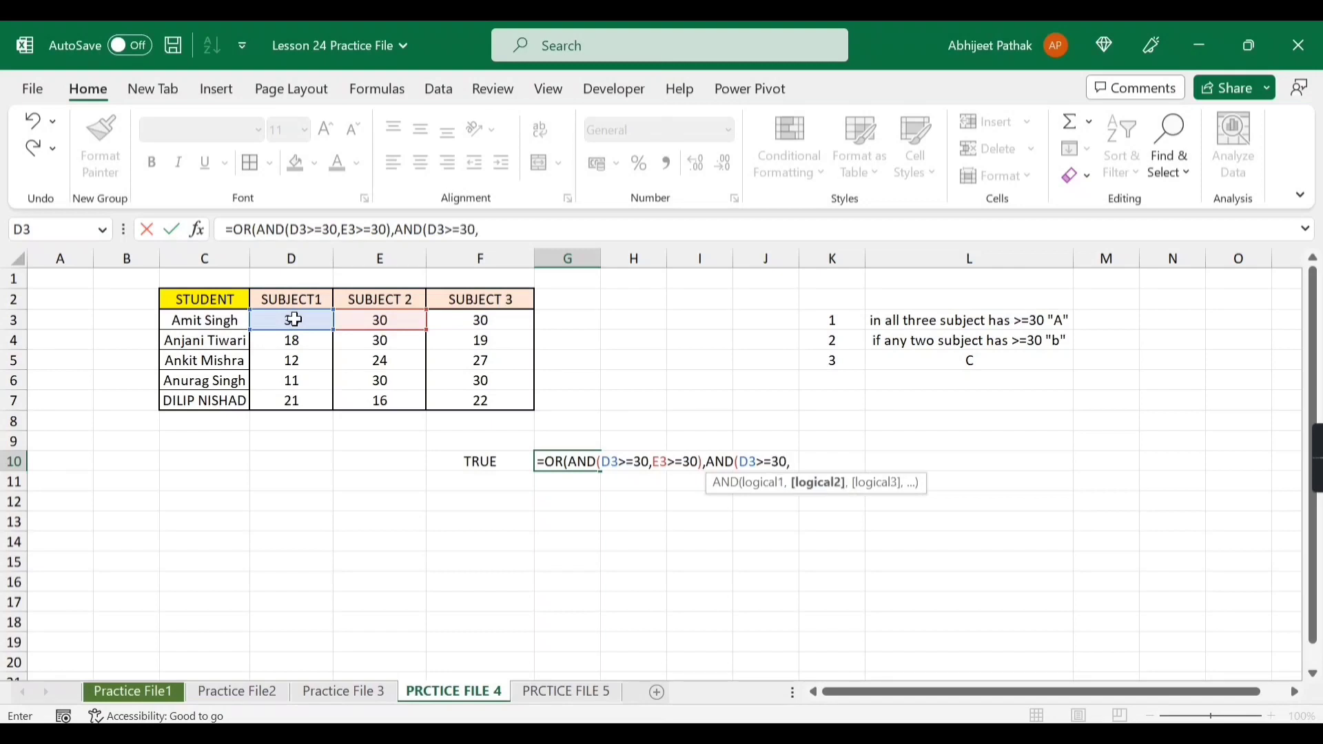
left_click(477, 320)
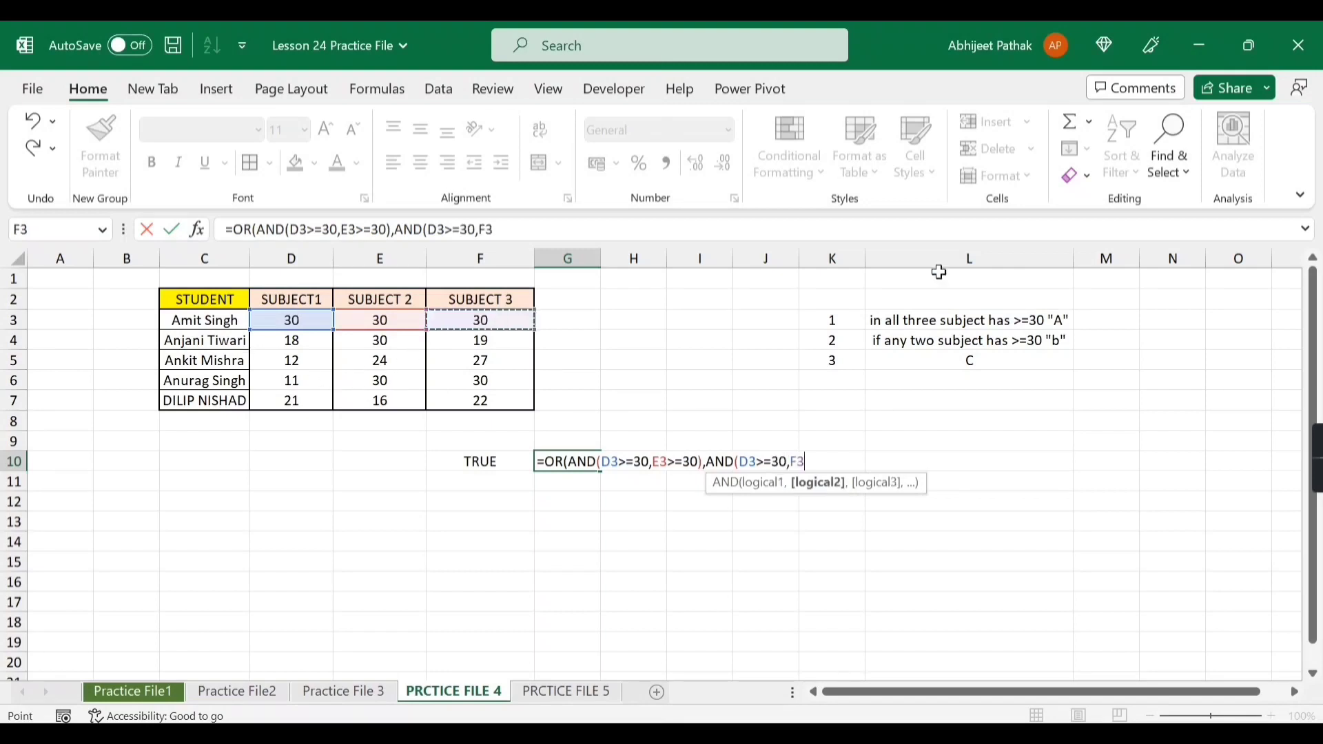
type(">=30")
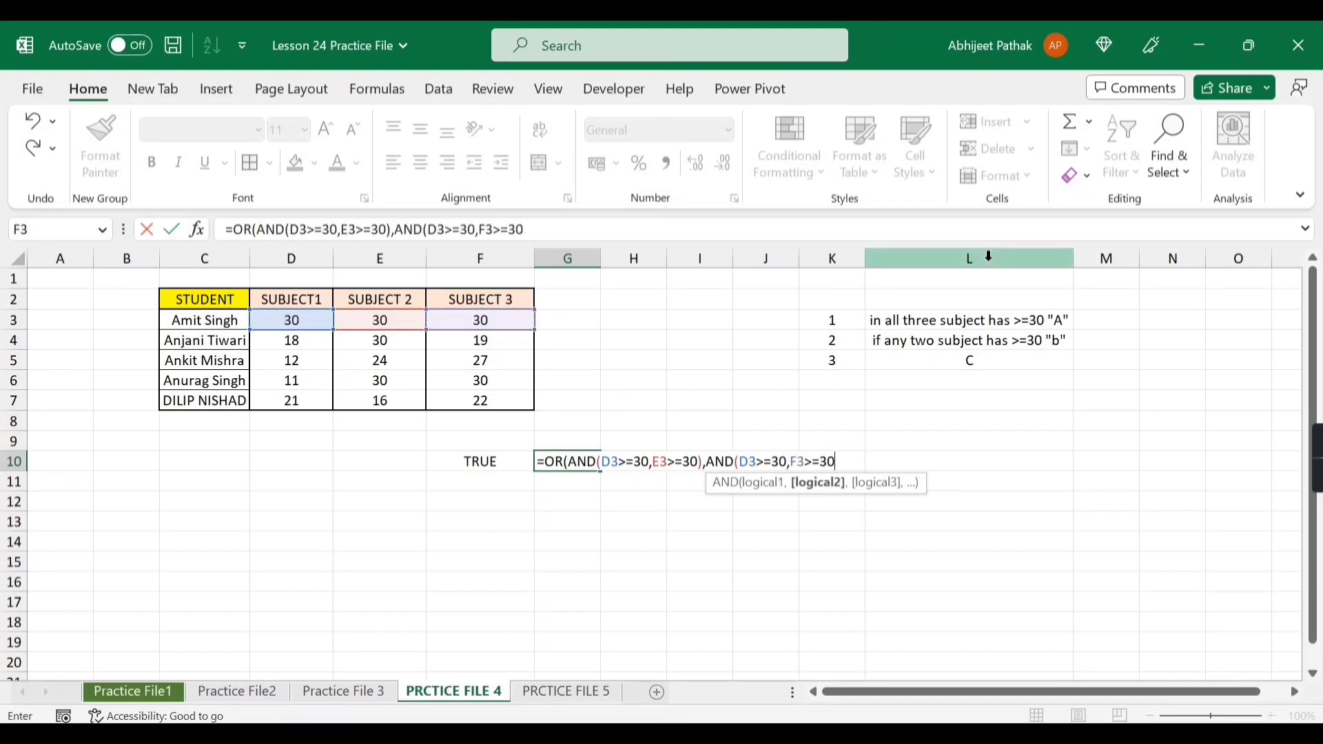
type(")")
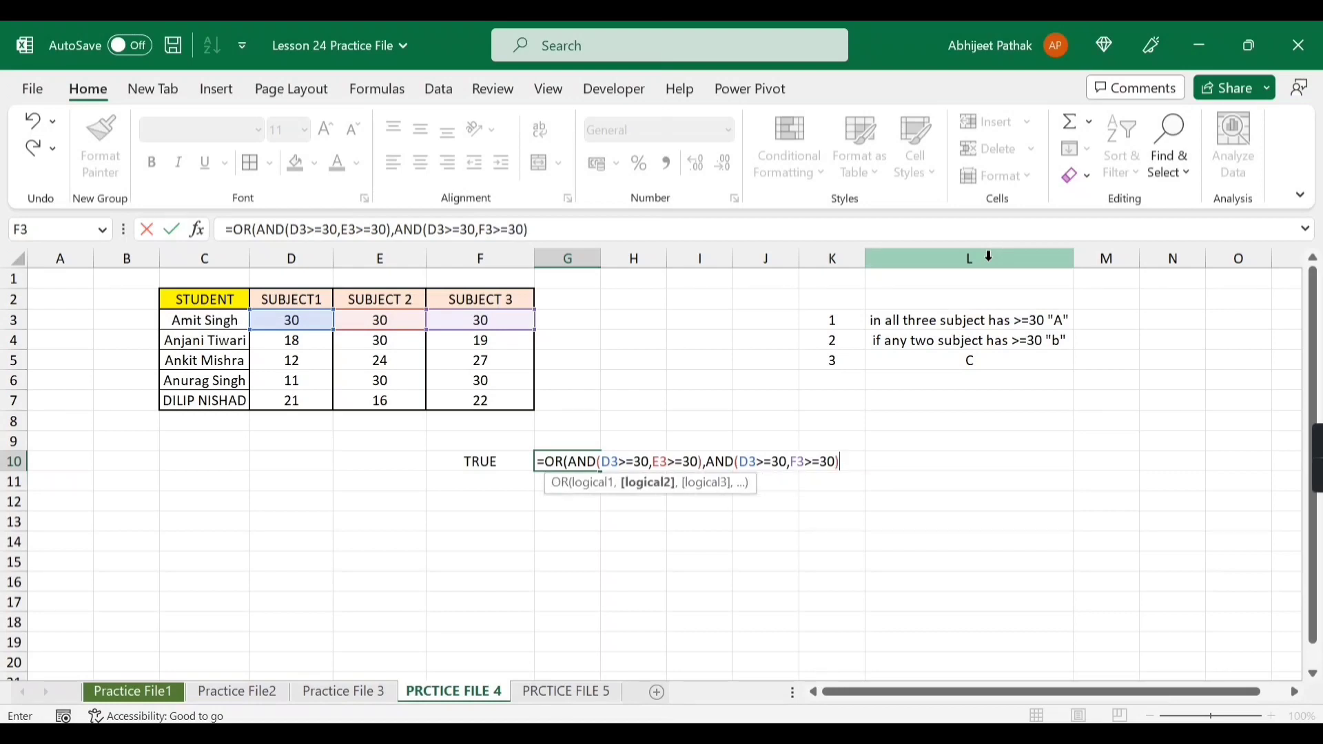
Add AND(E3>=30,F3>=30) as the third OR condition, check the three pairs, and enter the completed formula in G10
type(",")
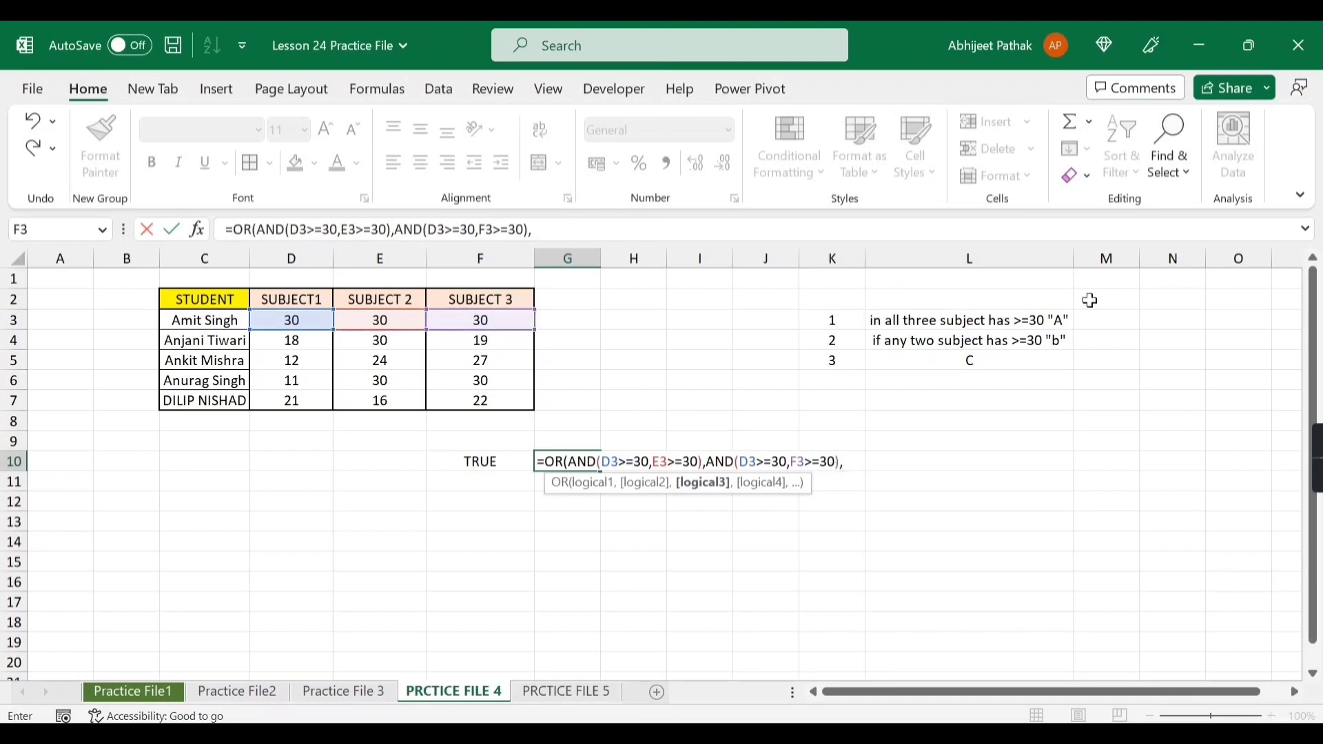
type("and(")
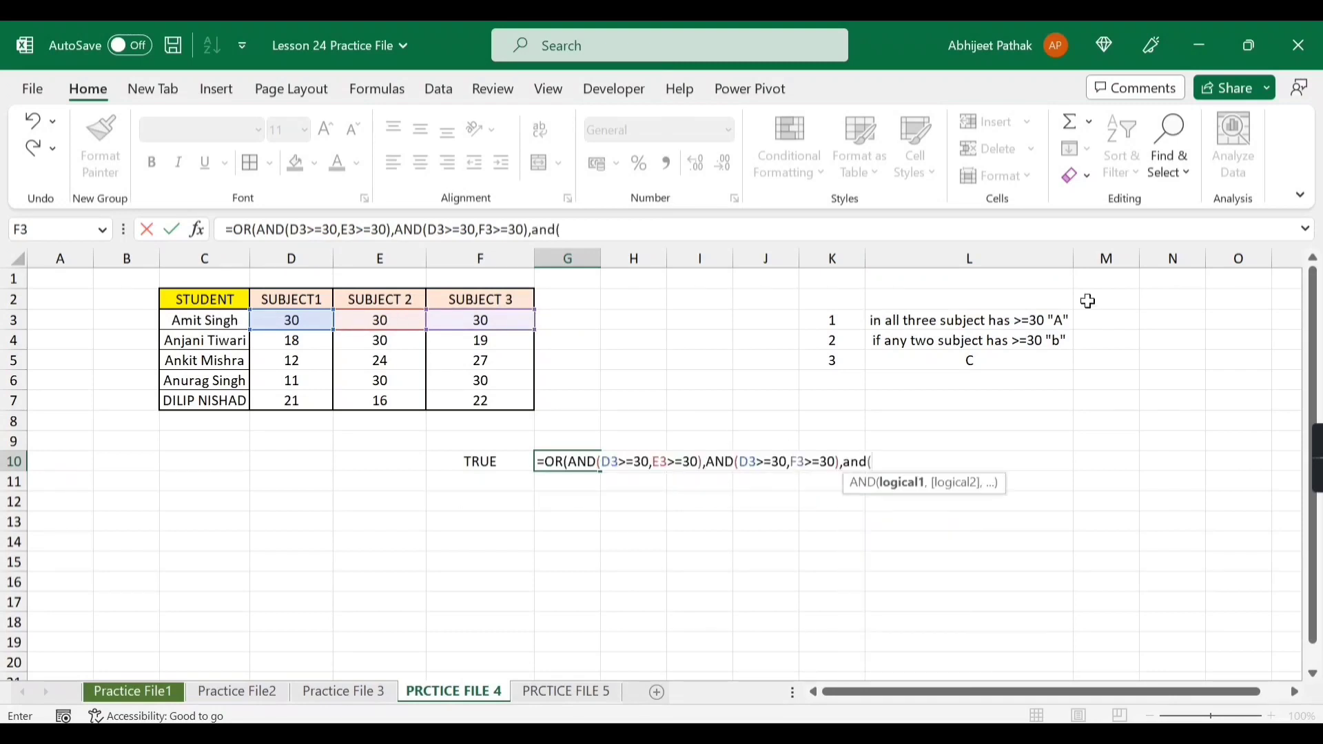
left_click(388, 323)
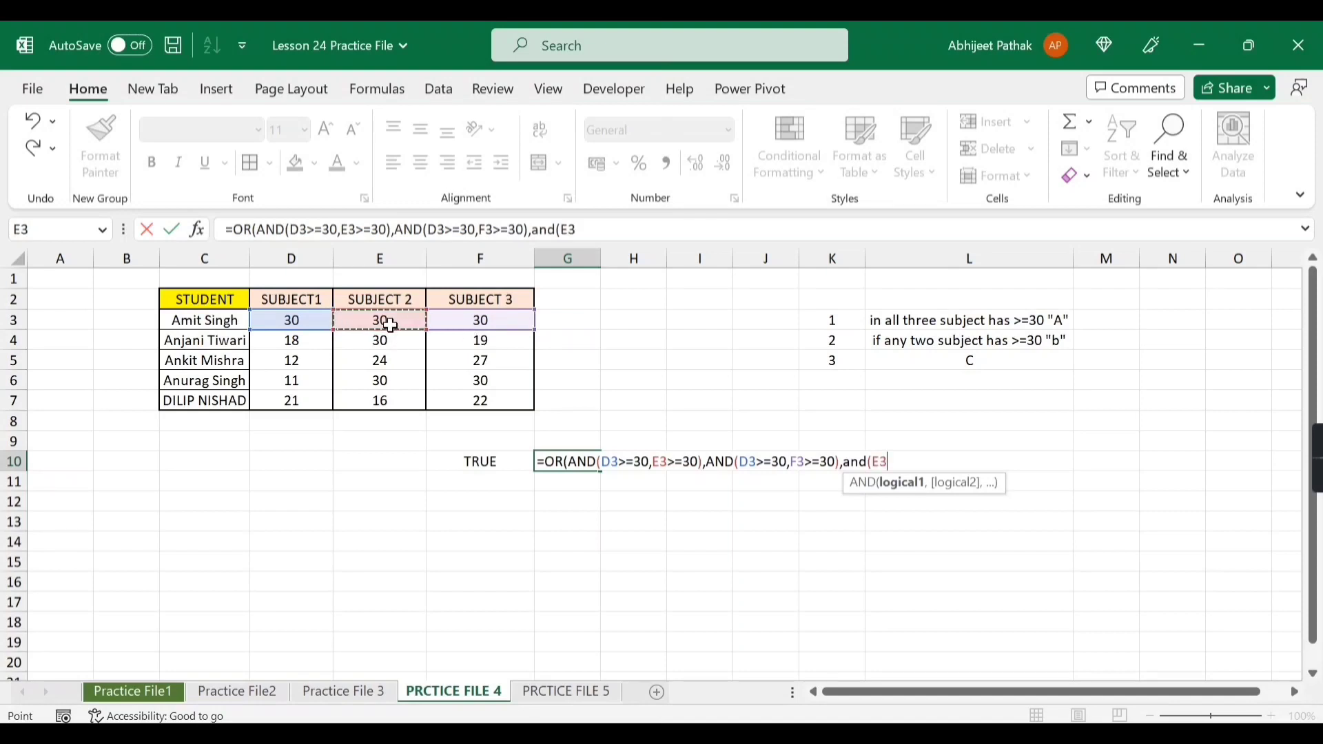
type(">=30,")
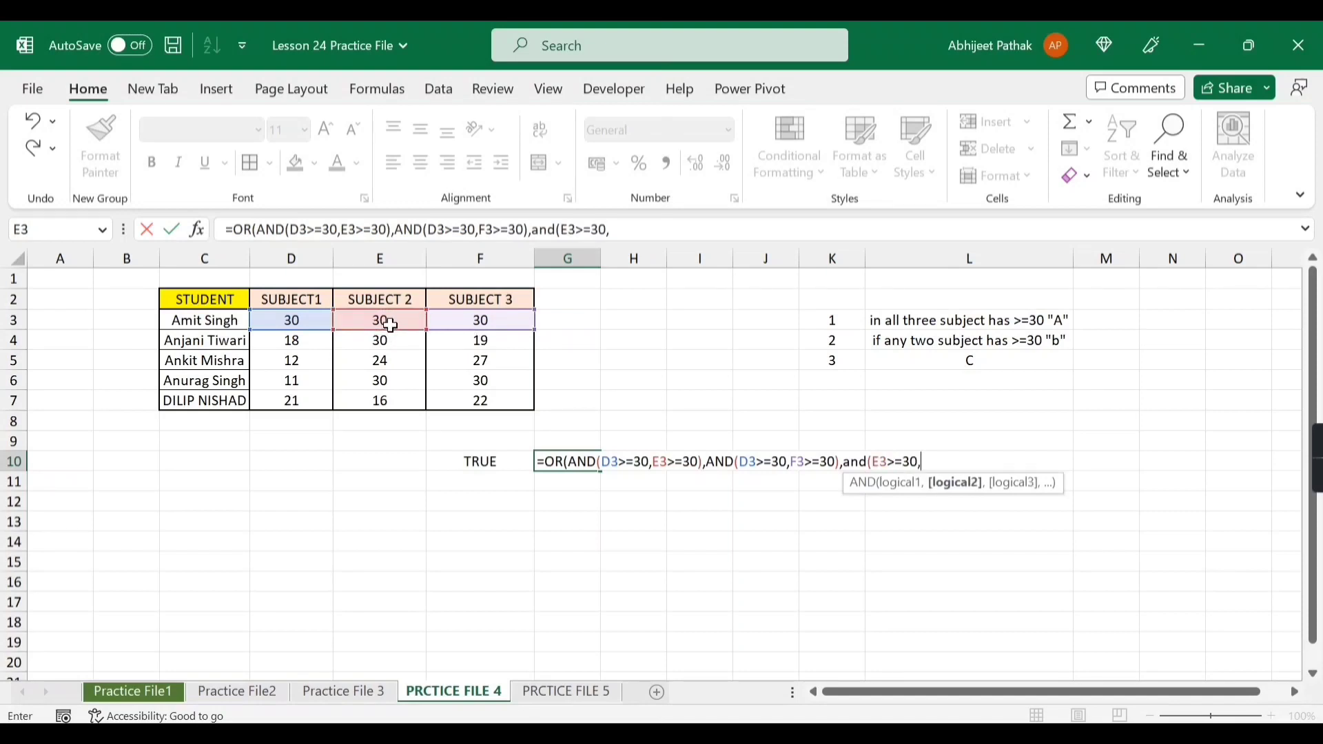
left_click(479, 320)
type(">=30")
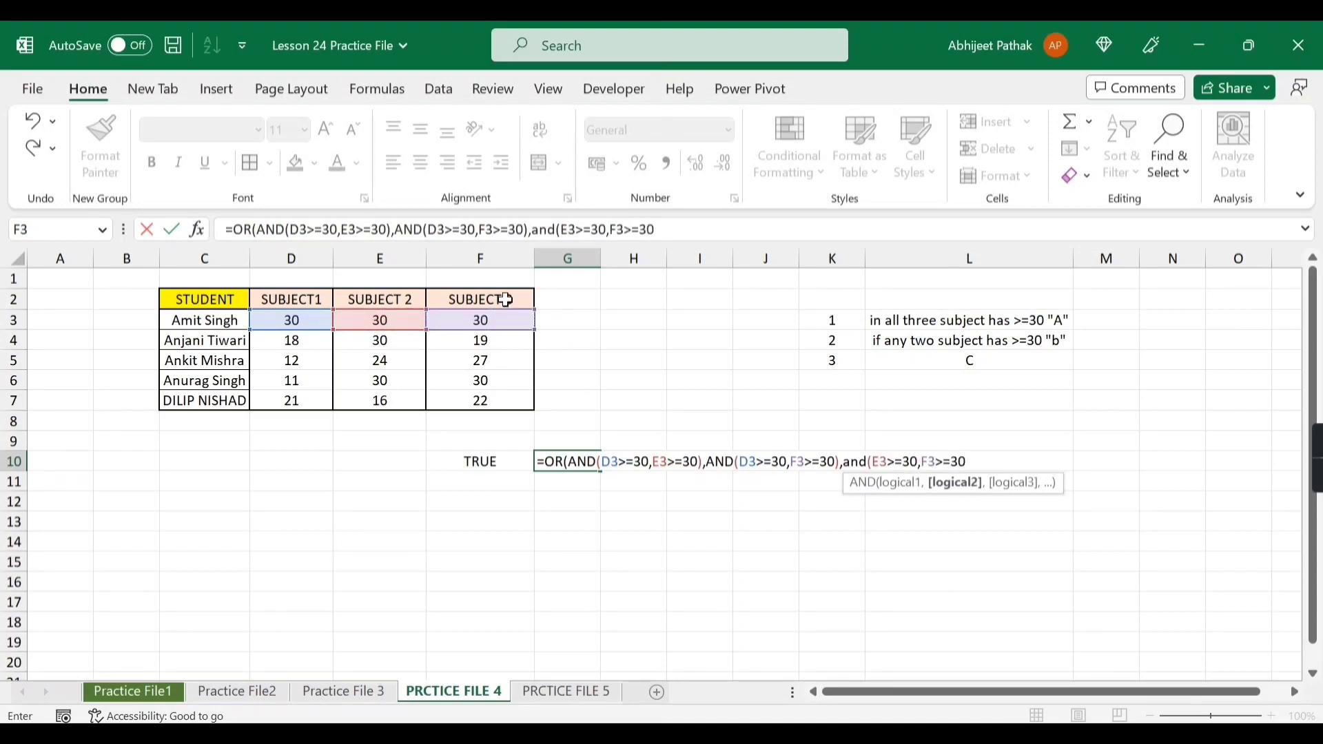
type(")")
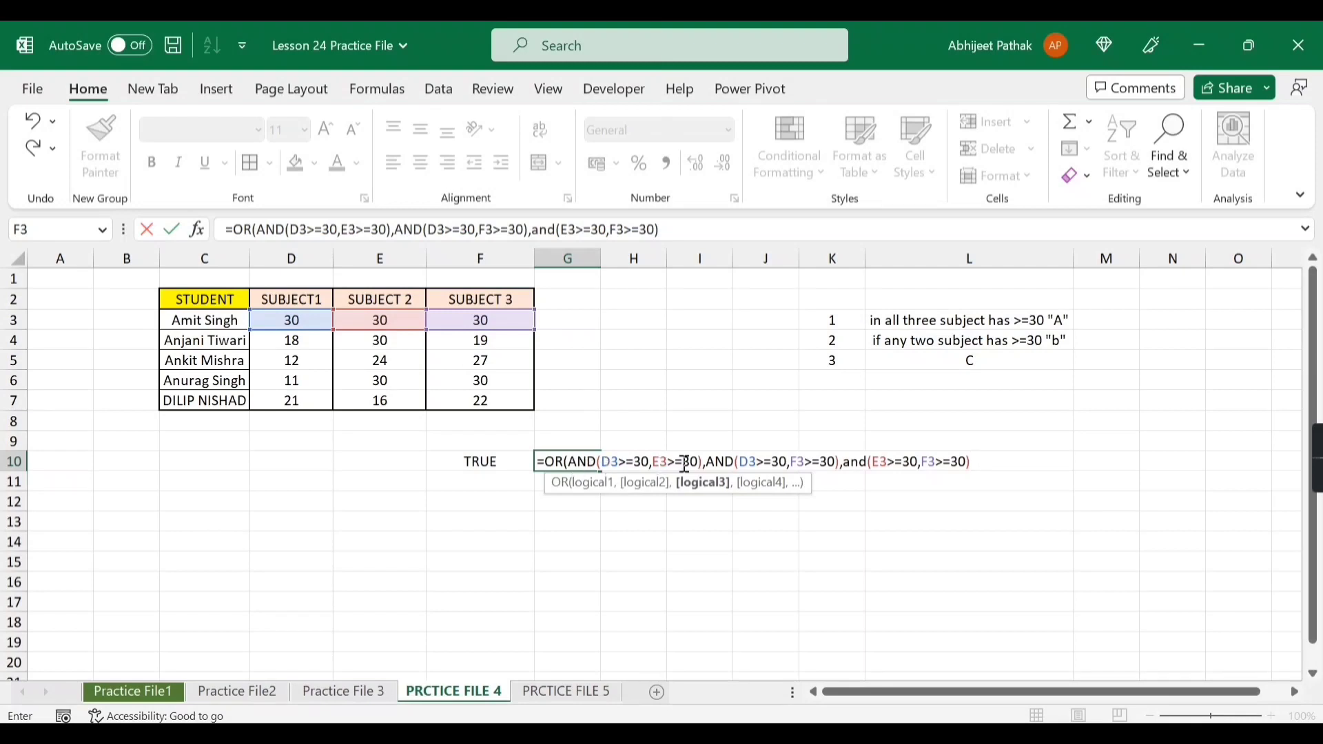
left_click_drag(571, 463, 969, 463)
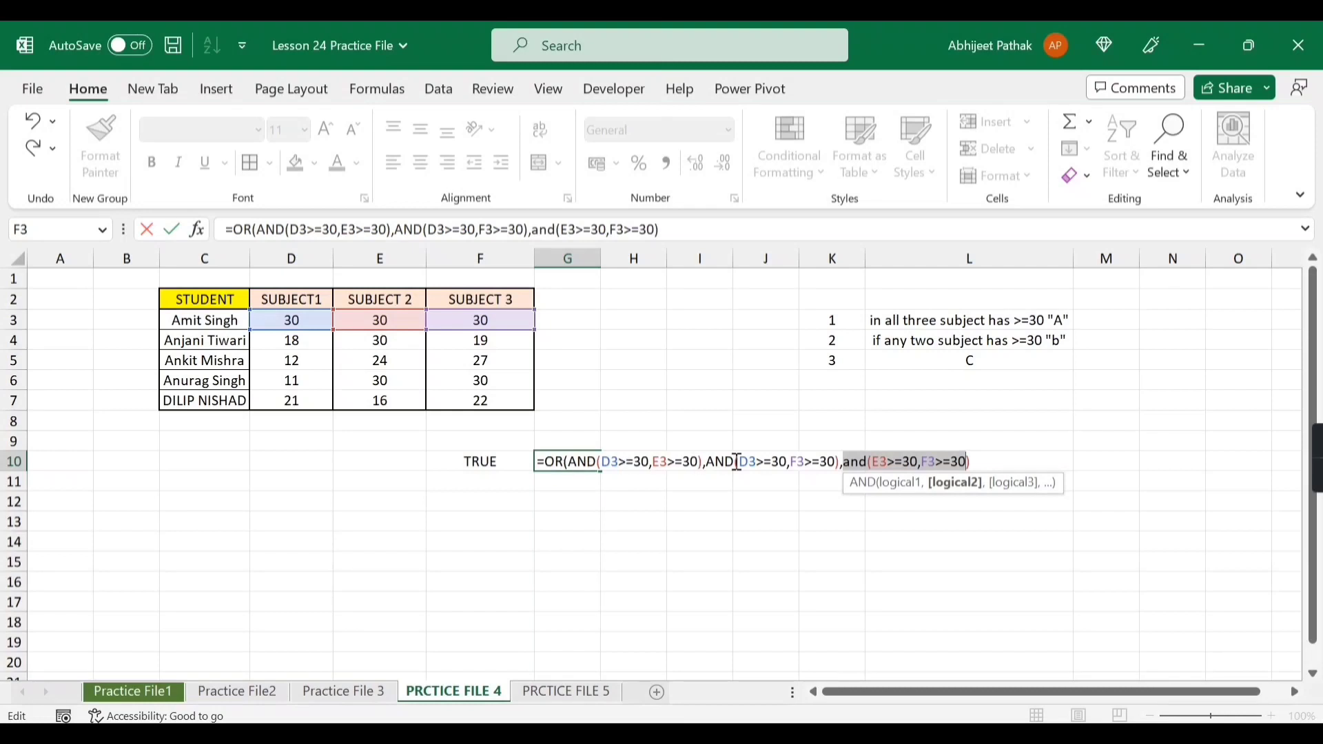
left_click(993, 463)
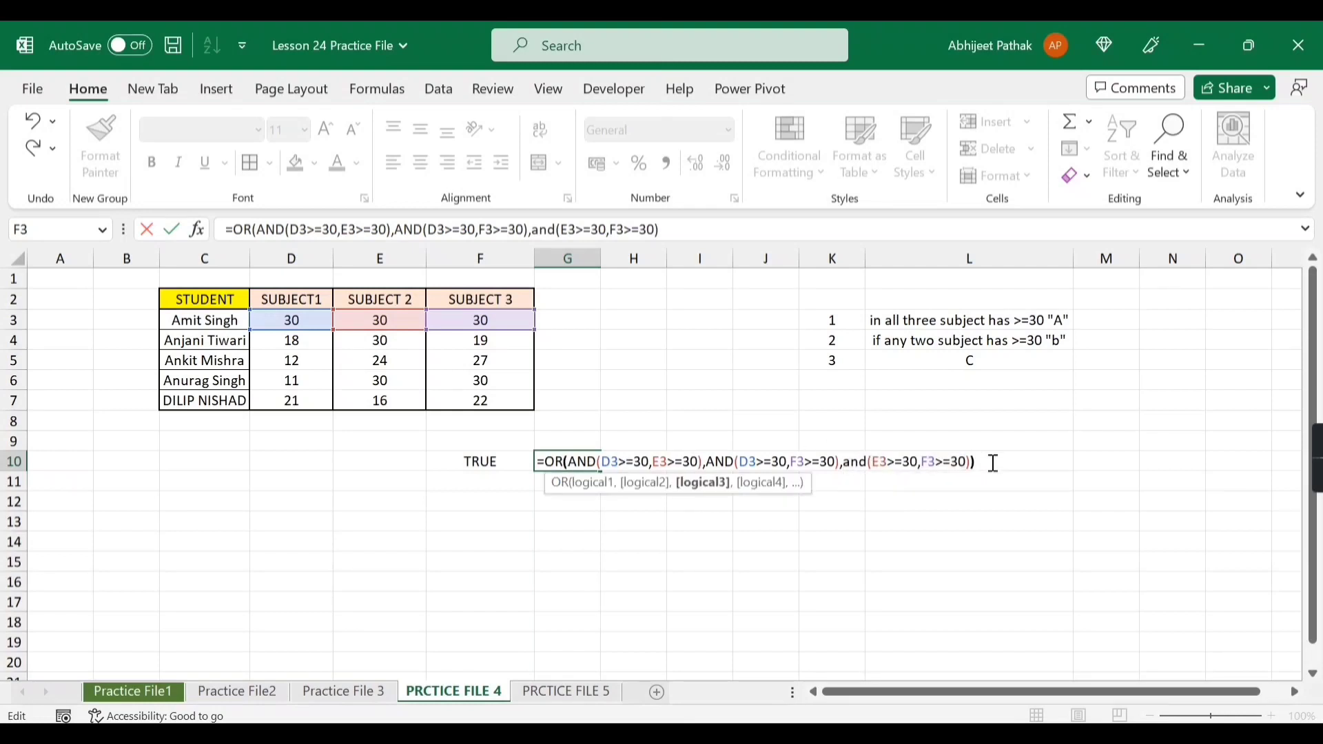
key("Return")
Test the formulas with all three of the first student's marks at 2, and with Subjects 2 and 3 at 30
key("Up")
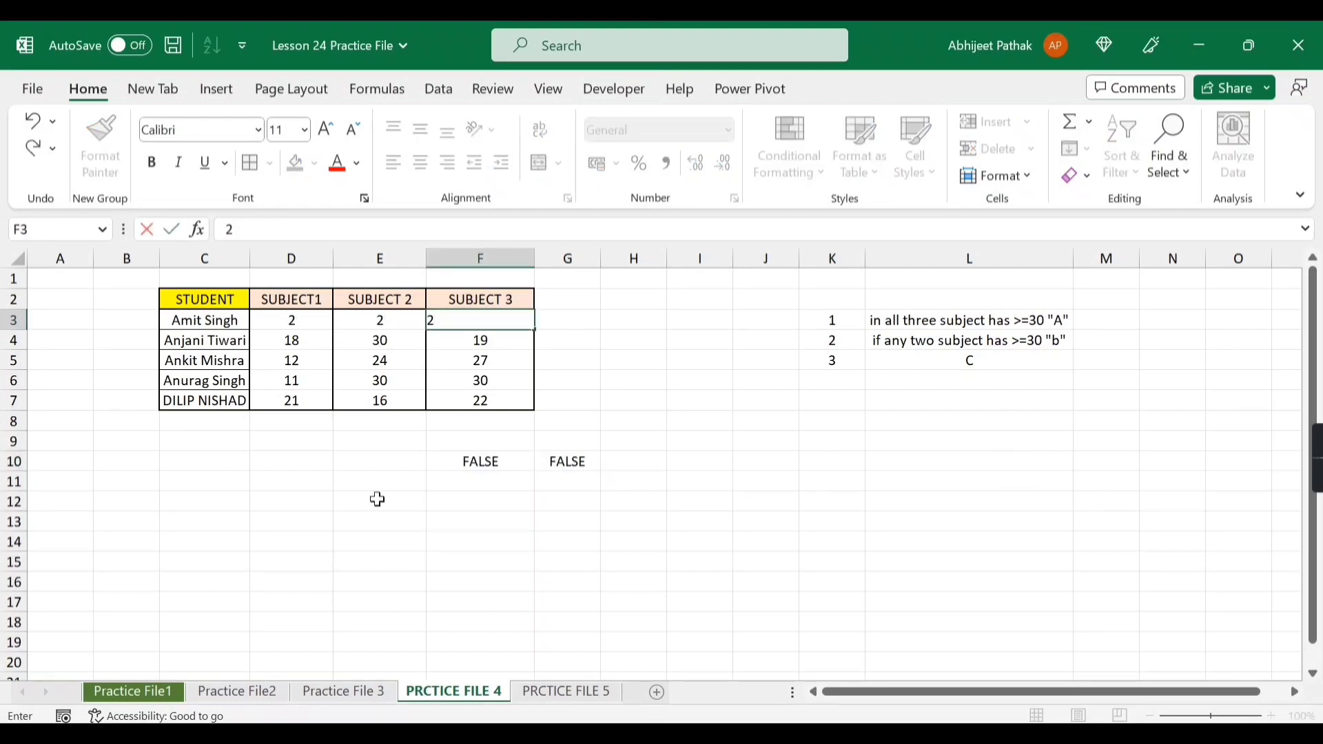
left_click(378, 484)
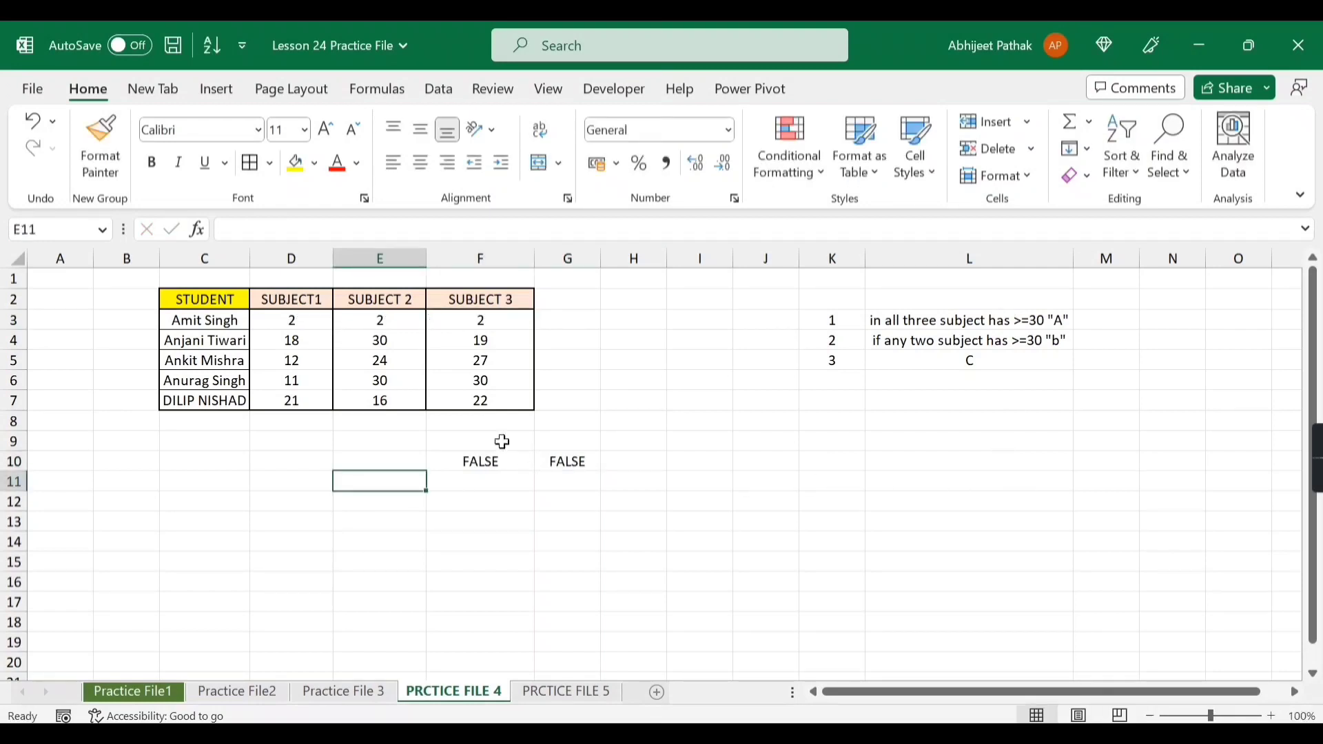
left_click(391, 321)
type("30")
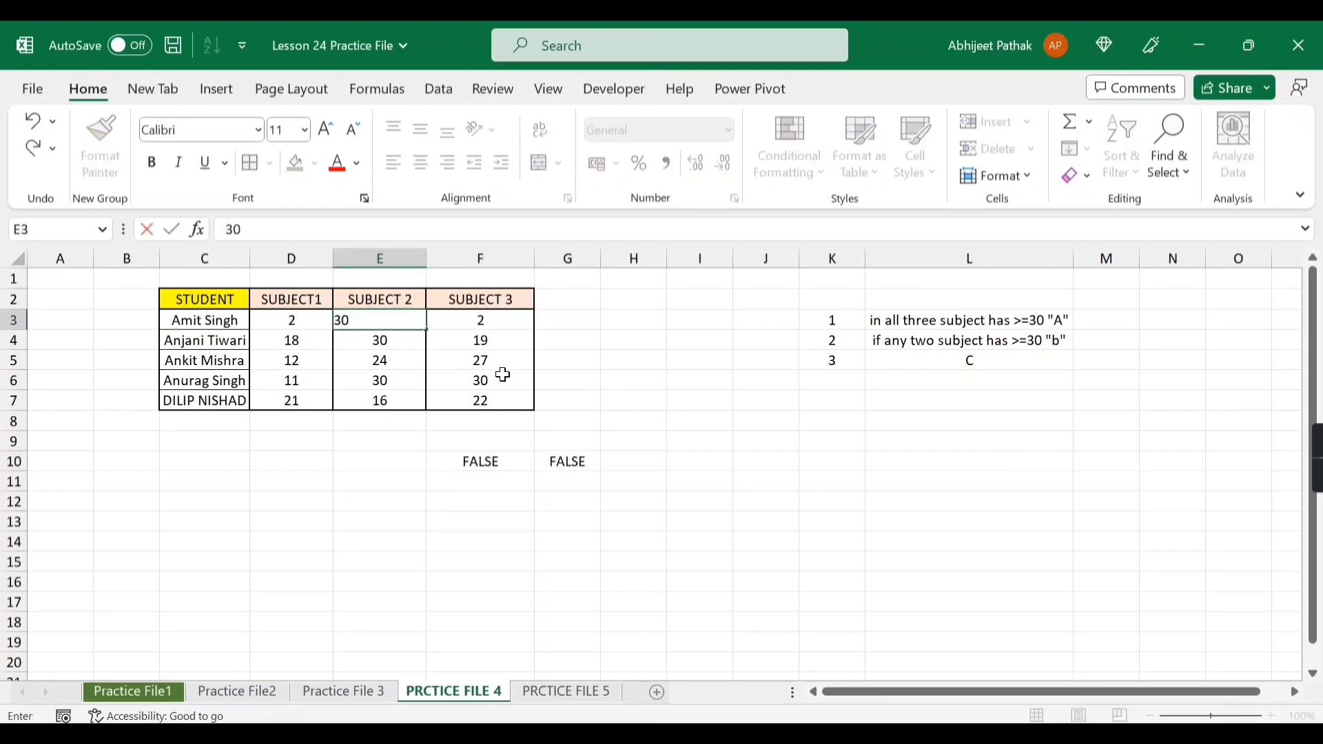
key("Tab")
type("30")
key("ctrl+Return")
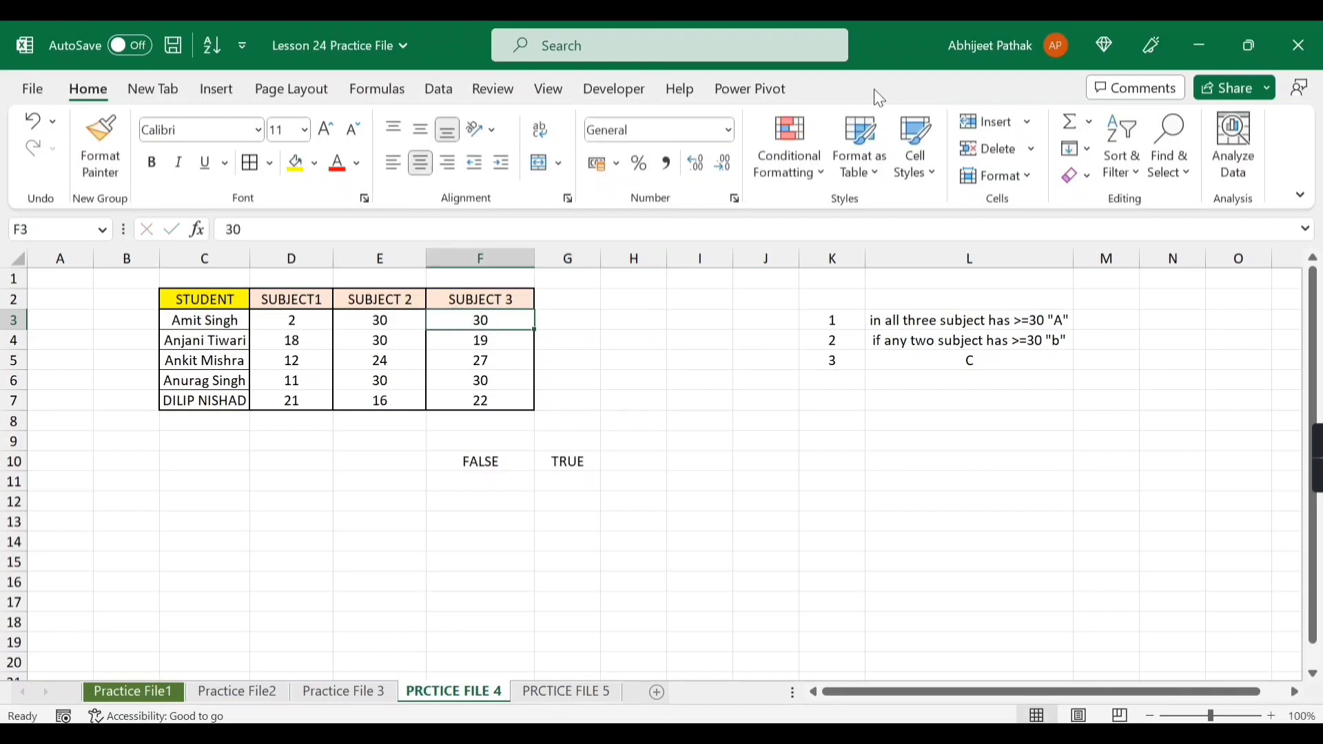
Change the first student's Subject 2 mark to 4 and Subject 1 mark to 30 to test the OR formula
left_click(387, 327)
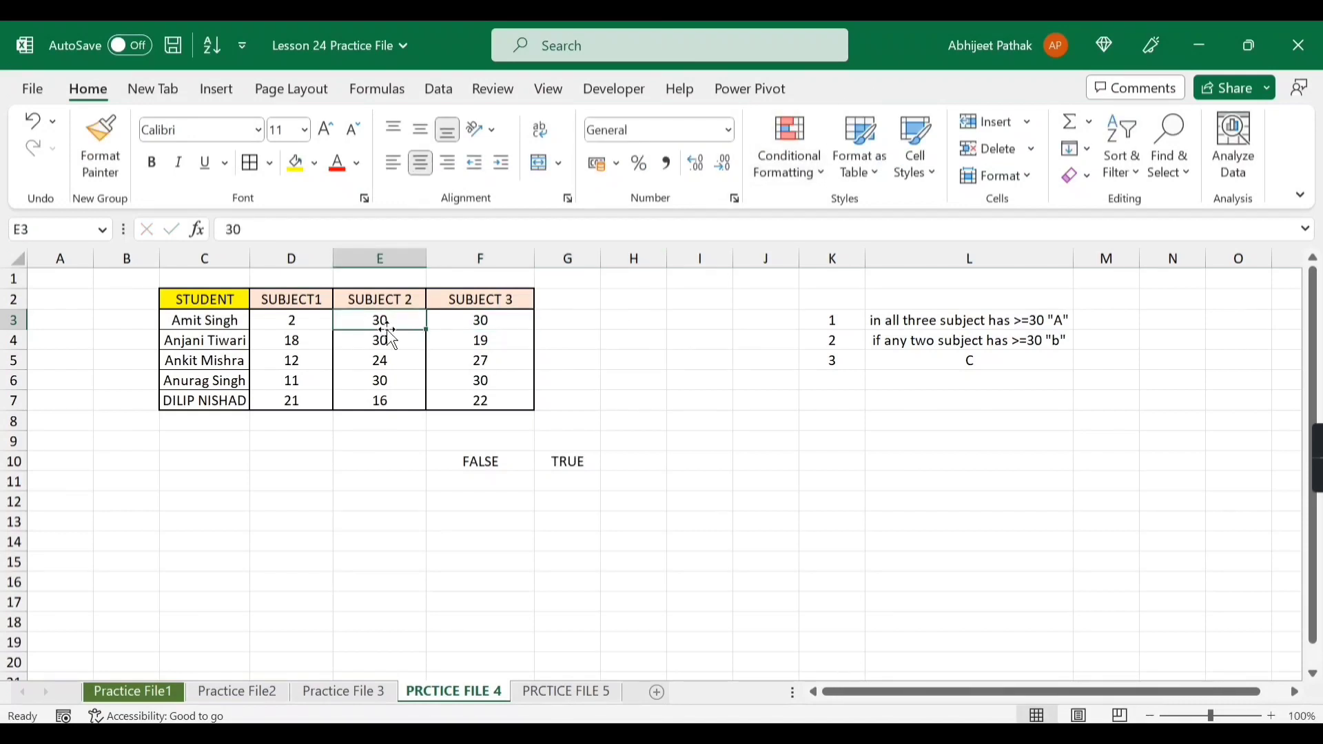
type("4")
key("shift+Tab")
type("3")
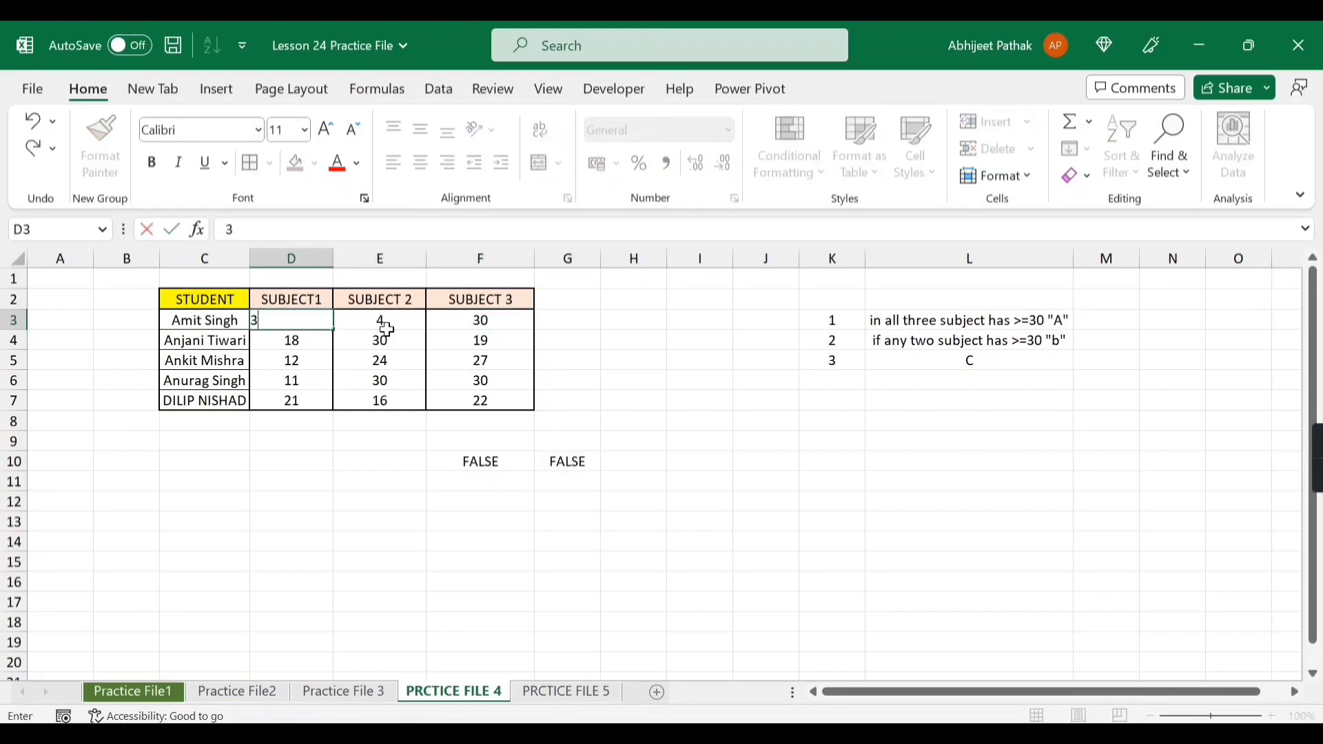
key("Tab")
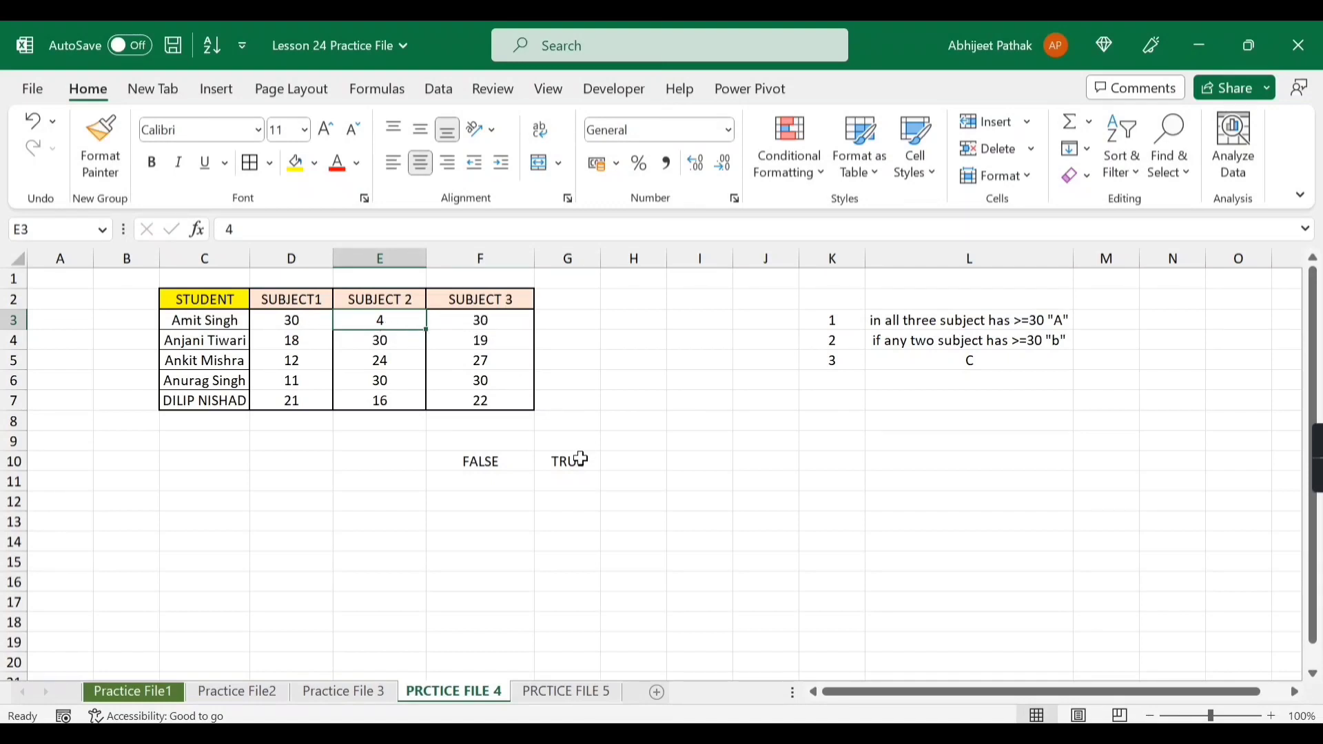
Evaluate the AND conditions inside G10's OR formula one after another, and cancel the edit to keep the formula
left_click(581, 460)
left_click_drag(258, 229, 388, 264)
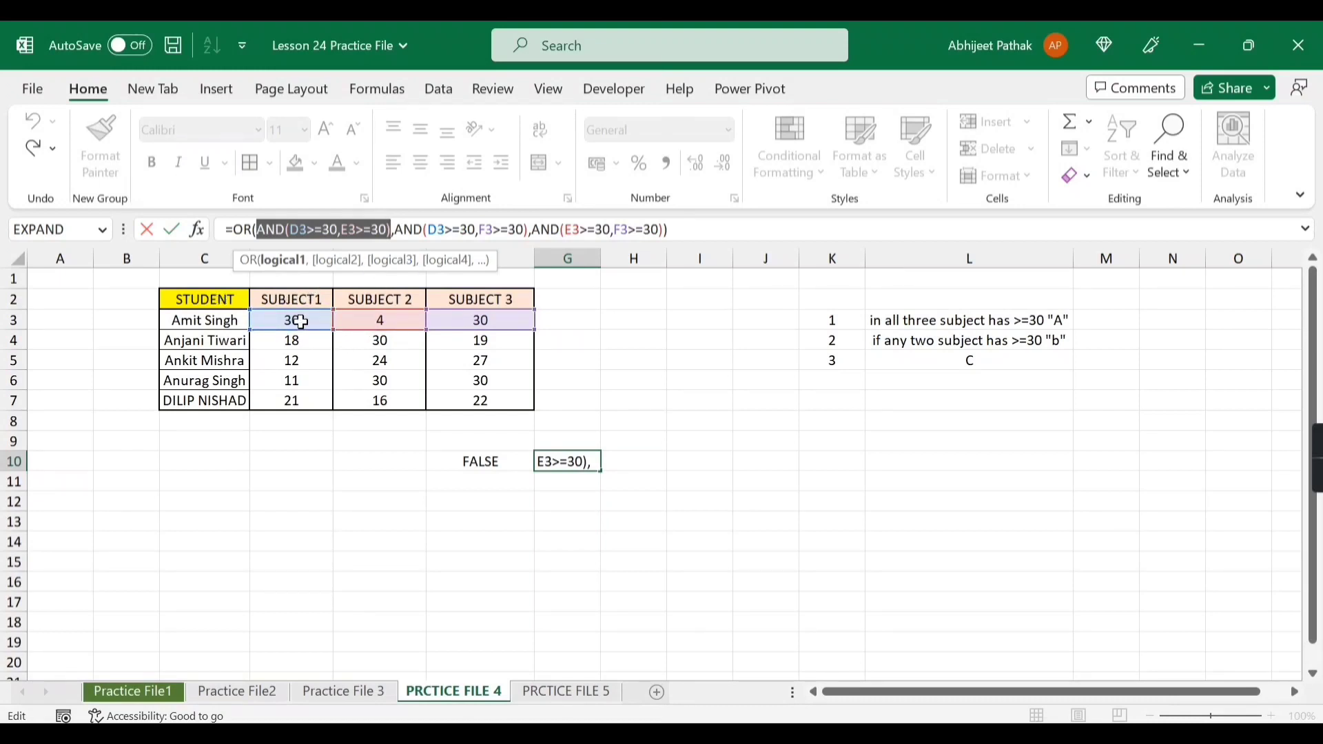
key("F9")
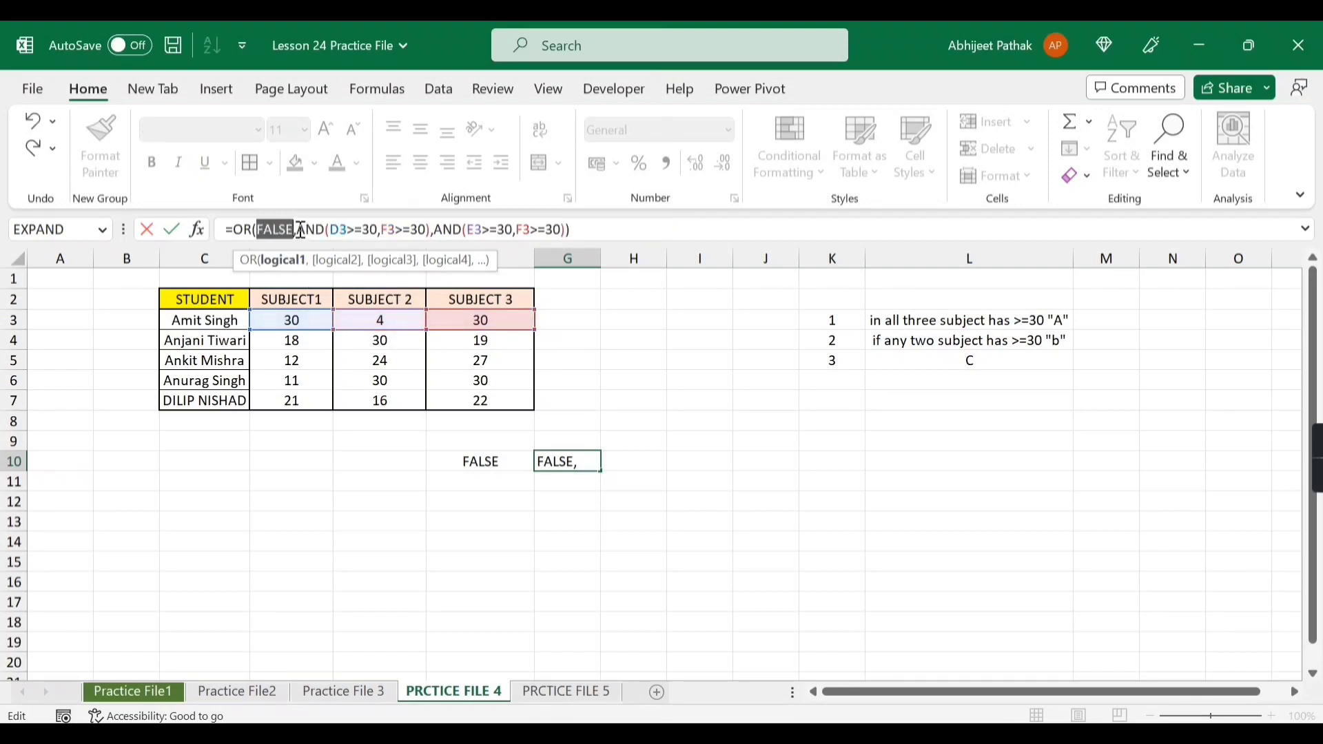
left_click_drag(301, 230, 423, 246)
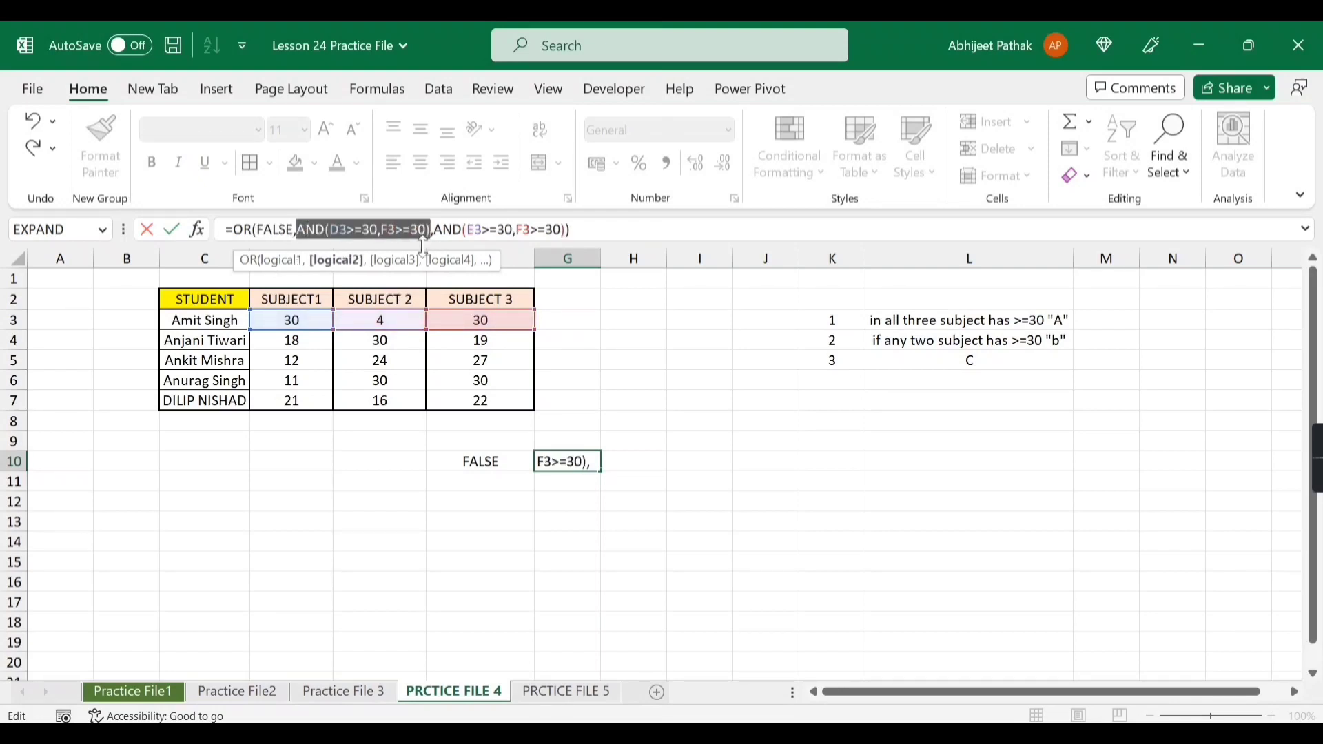
key("F9")
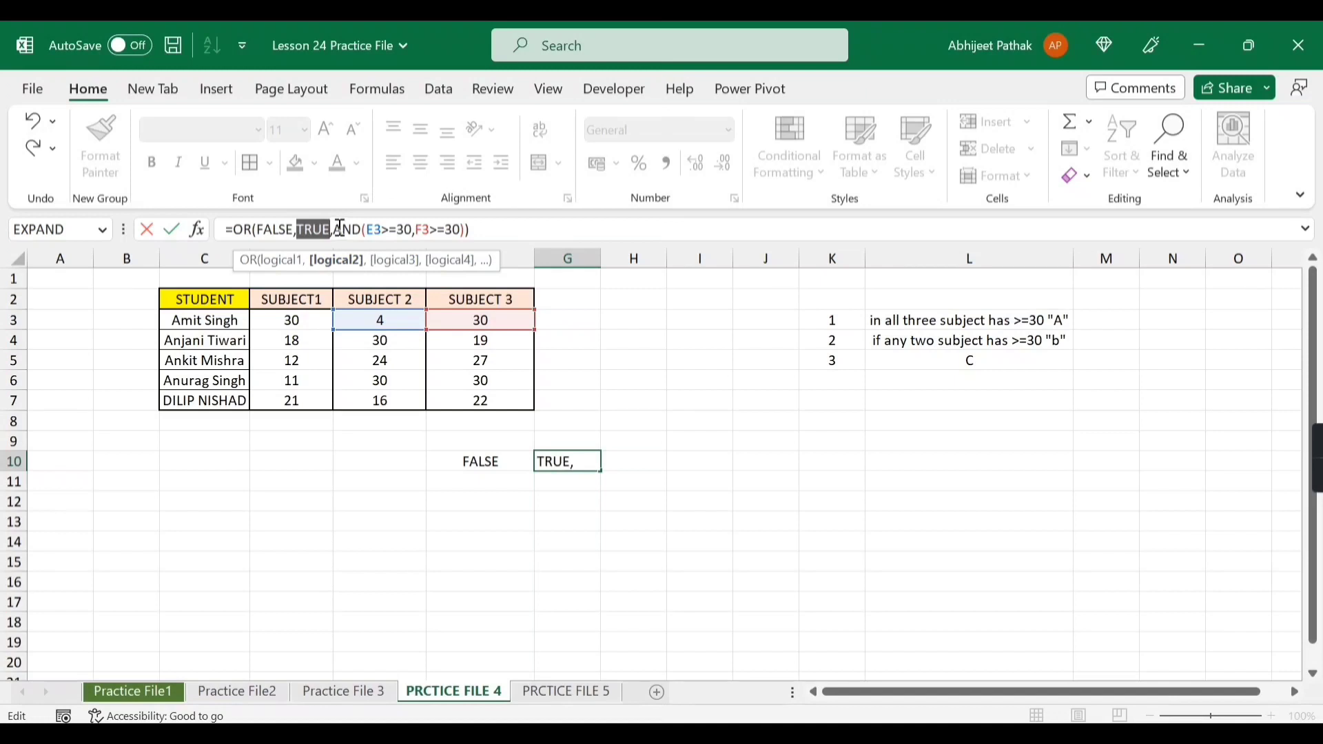
left_click_drag(340, 228, 463, 236)
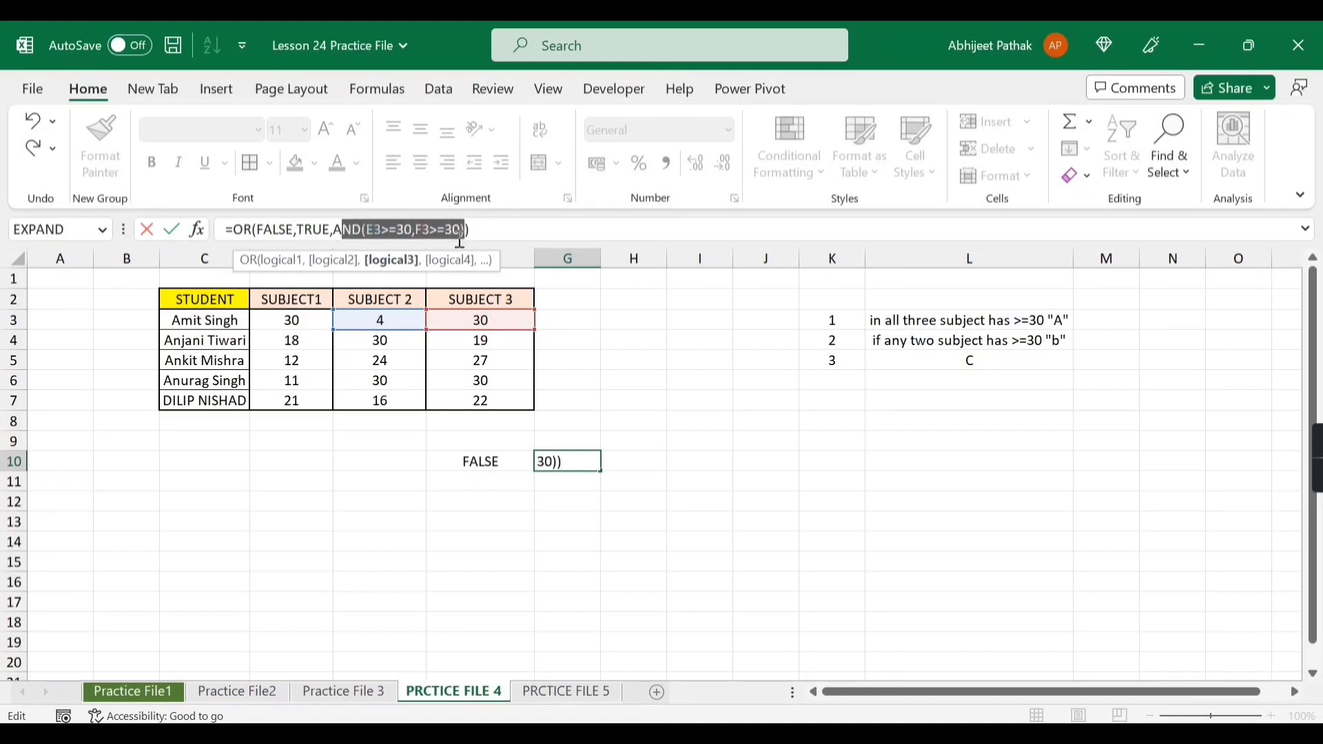
key("F9")
key("Escape")
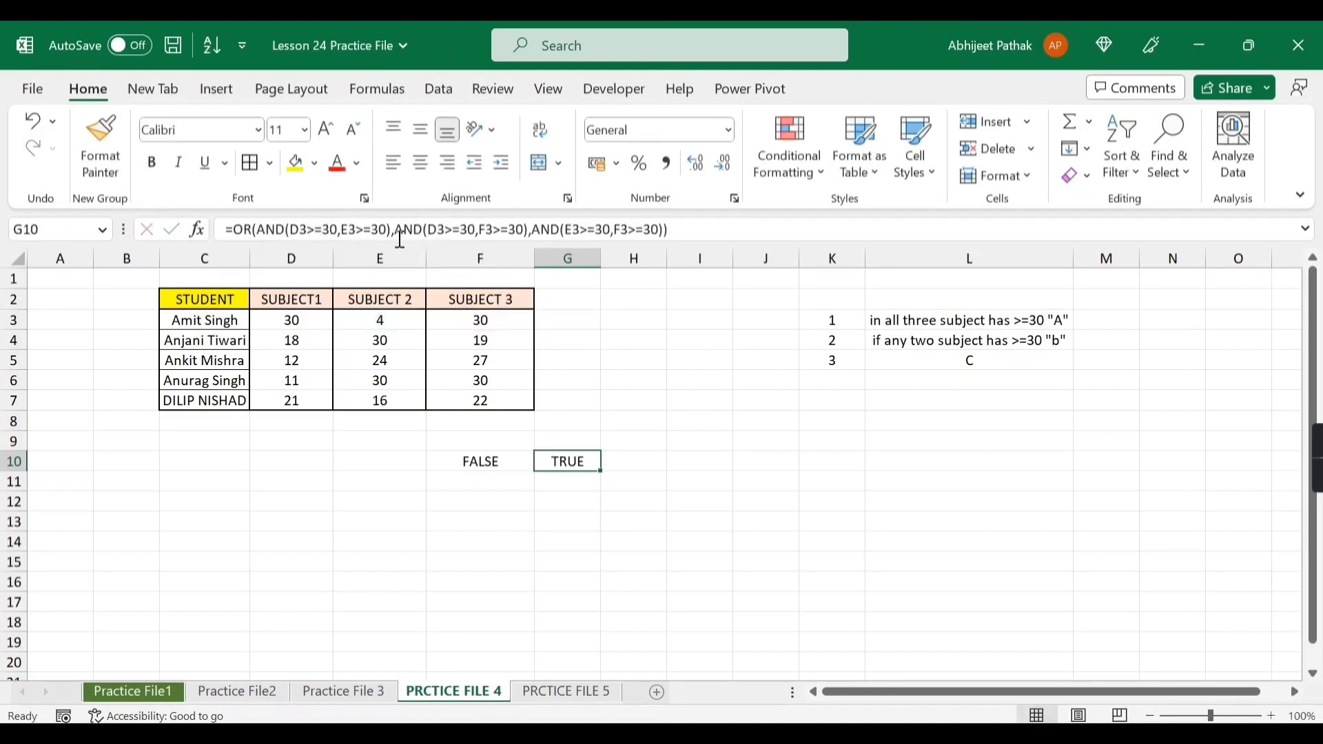
Evaluate all three AND conditions of the G10 formula again, compare their TRUE/FALSE values, and discard the edit
left_click_drag(257, 228, 391, 242)
key("F9")
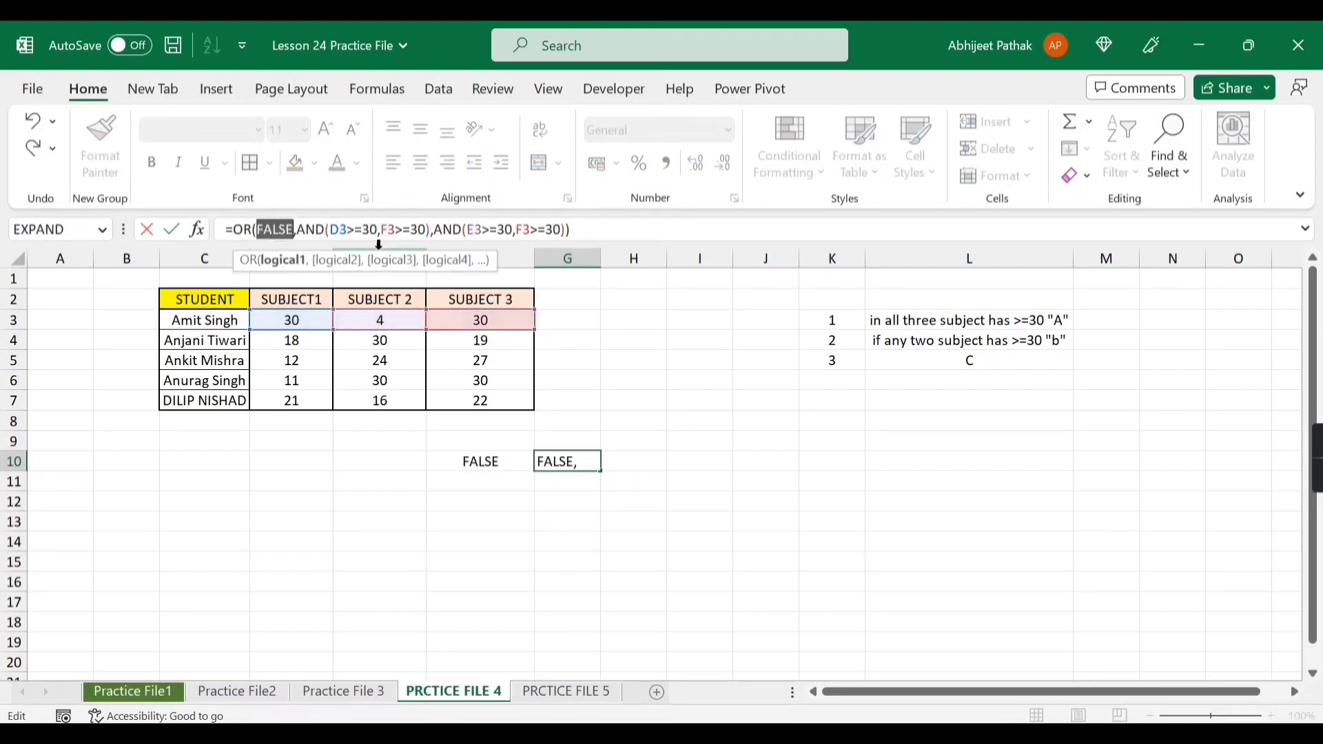
left_click_drag(297, 228, 432, 239)
key("F9")
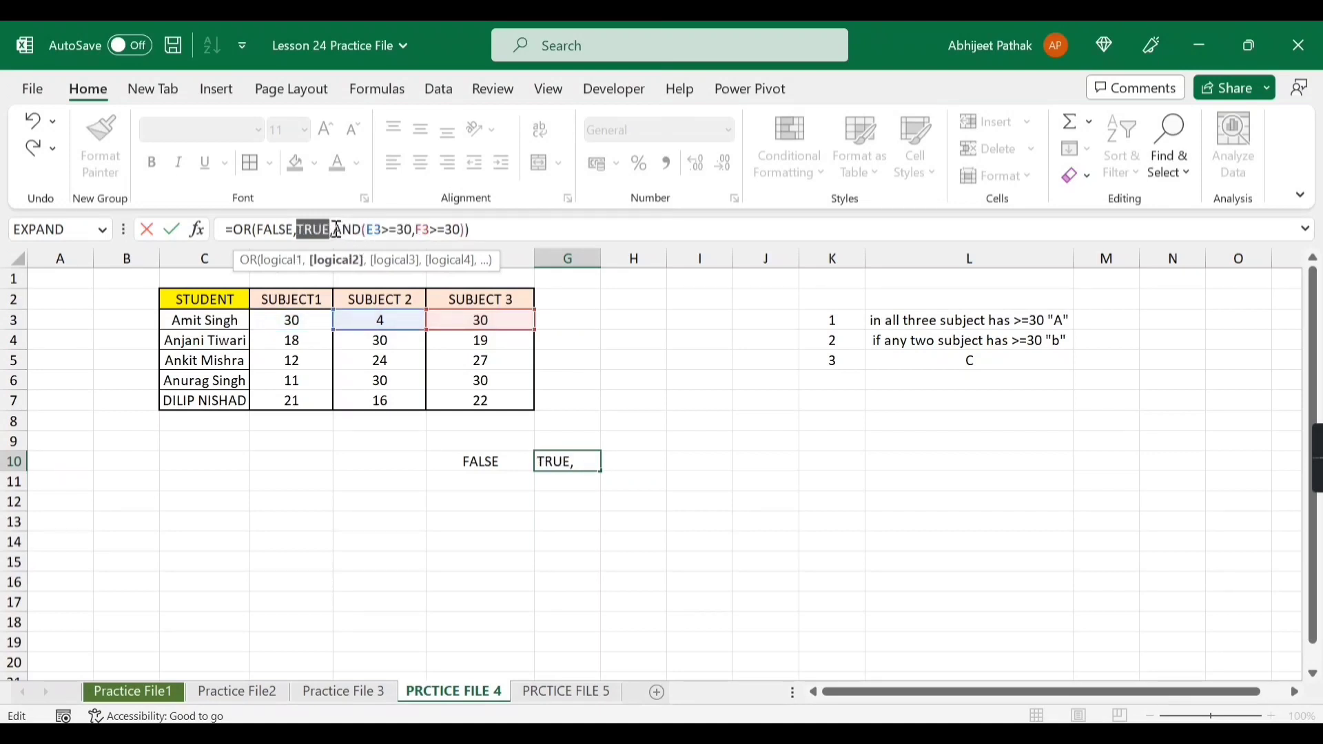
left_click_drag(333, 229, 468, 234)
key("F9")
left_click(351, 231)
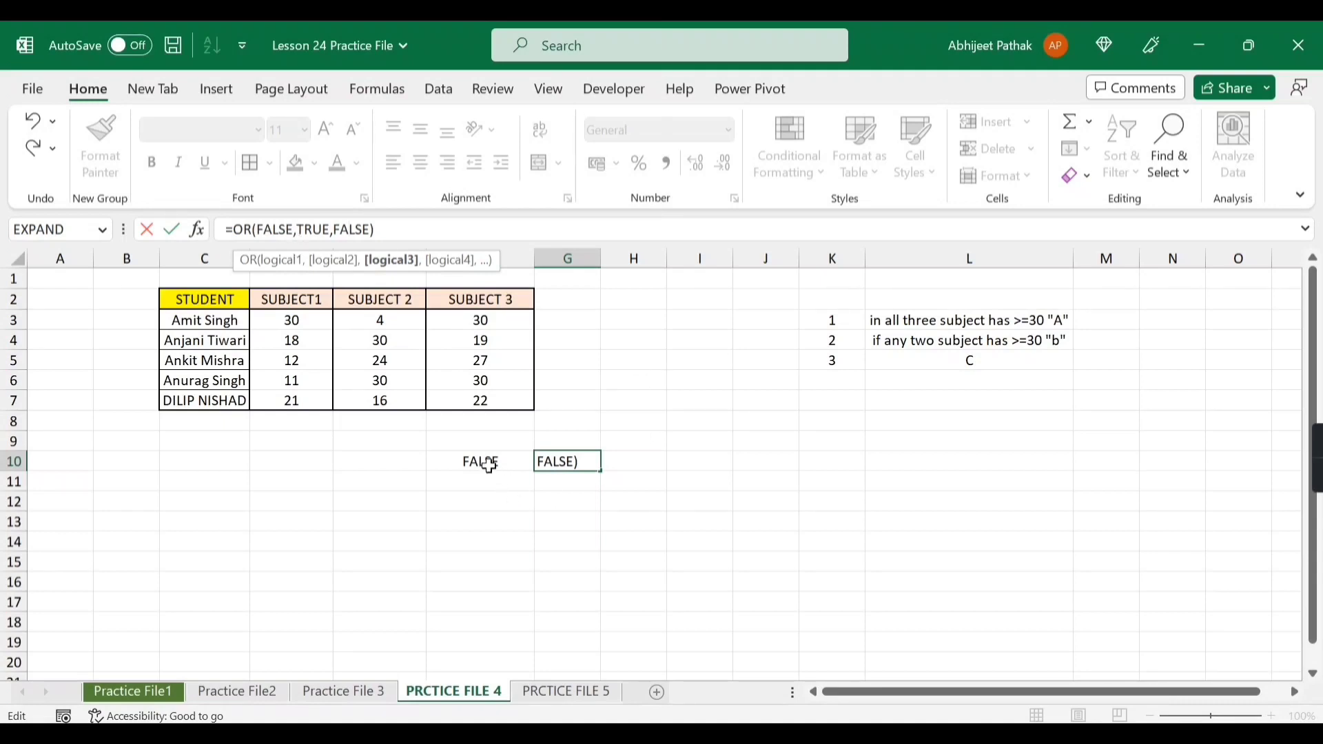
key("Escape")
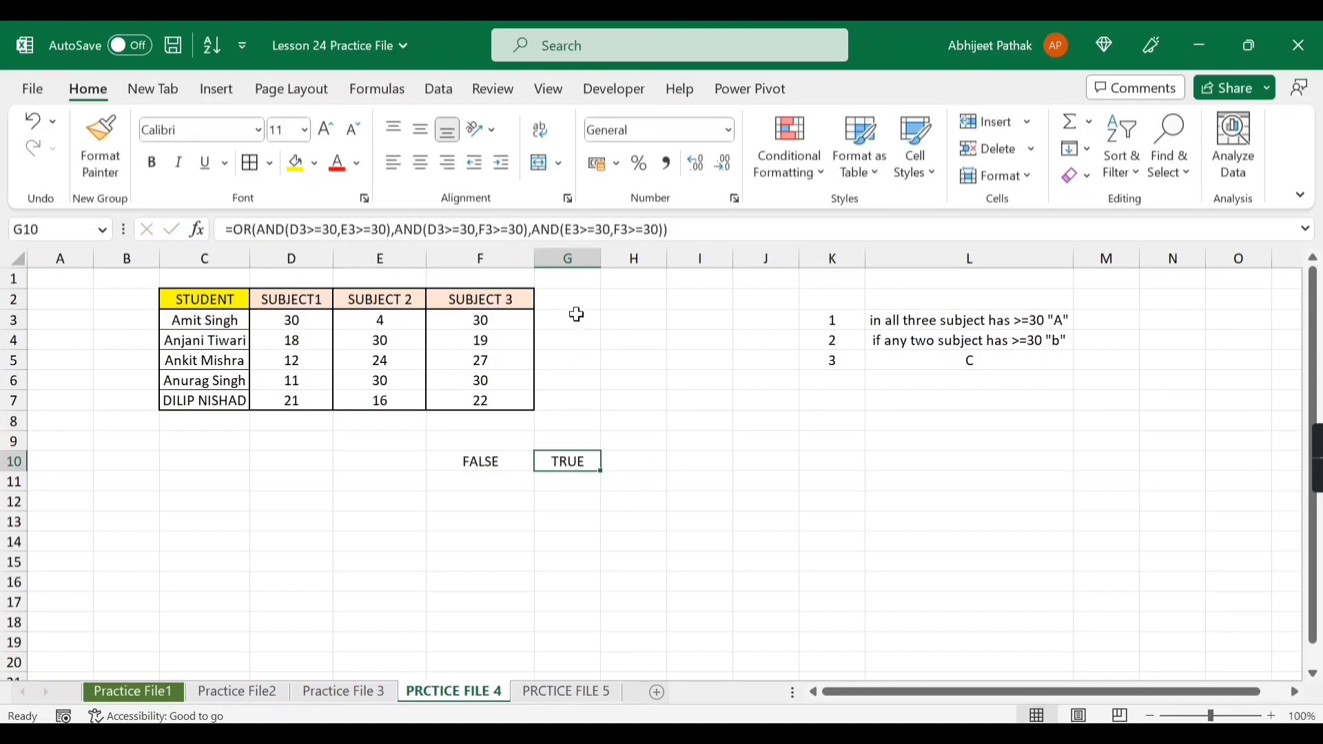
Copy the whole OR expression from G10 without its equals sign, leaving the cell as it is
left_click(236, 229)
left_click_drag(236, 232, 716, 244)
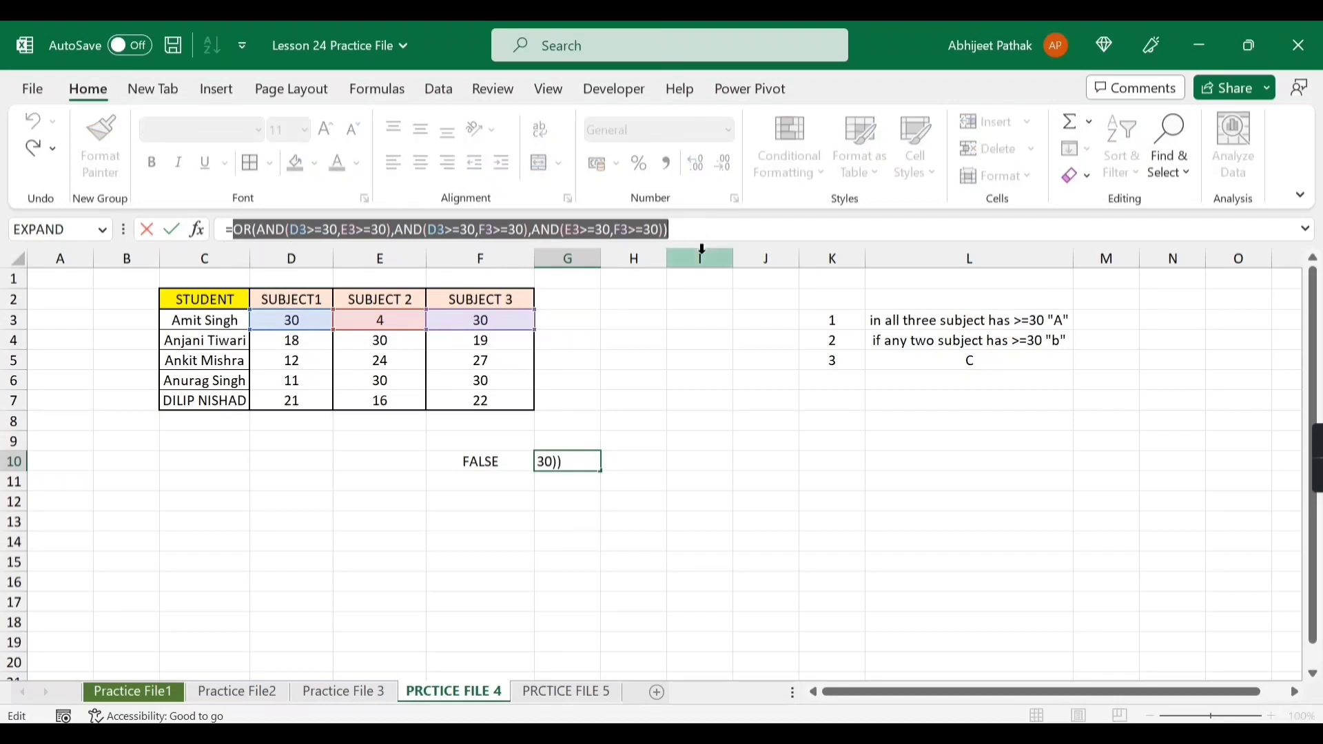
key("Escape")
Start an IF formula in G3 whose test is an AND with the conditions D3>=30 and E3>=30
left_click(576, 322)
type("=IF(")
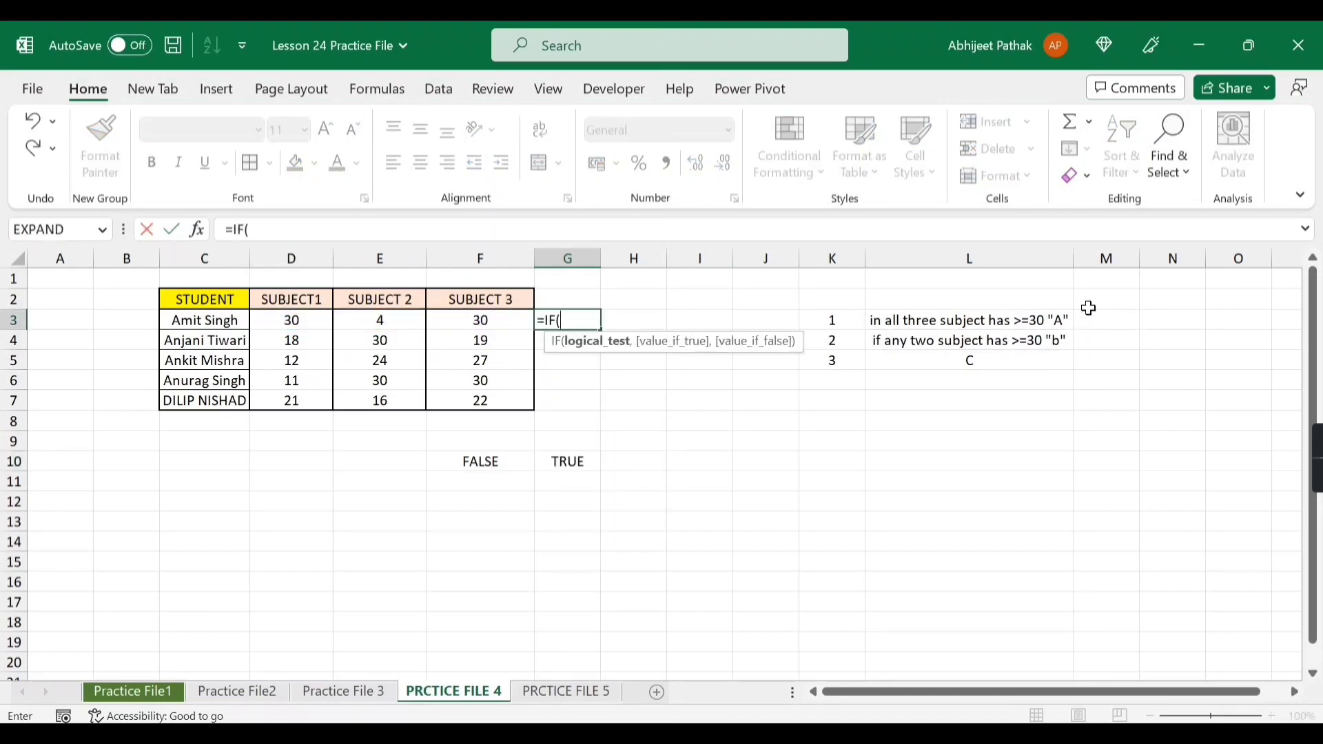
type("AND(")
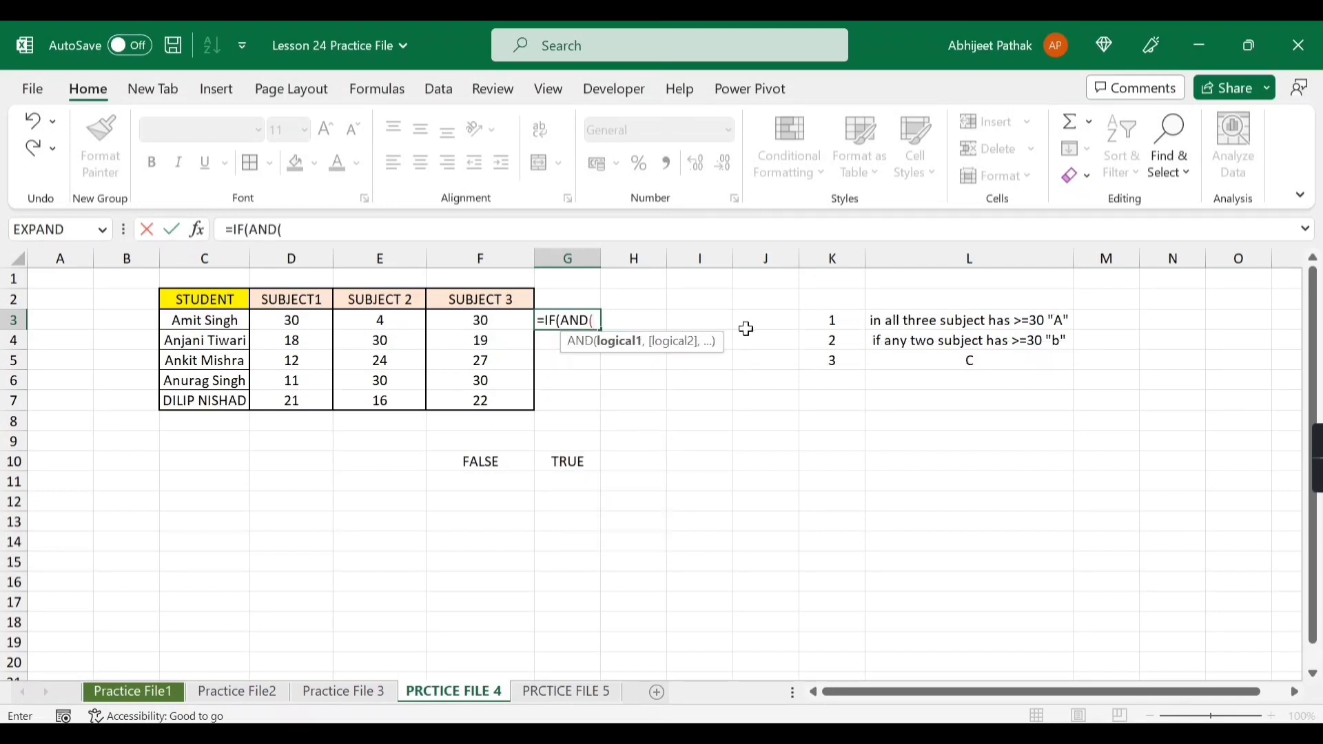
left_click(310, 324)
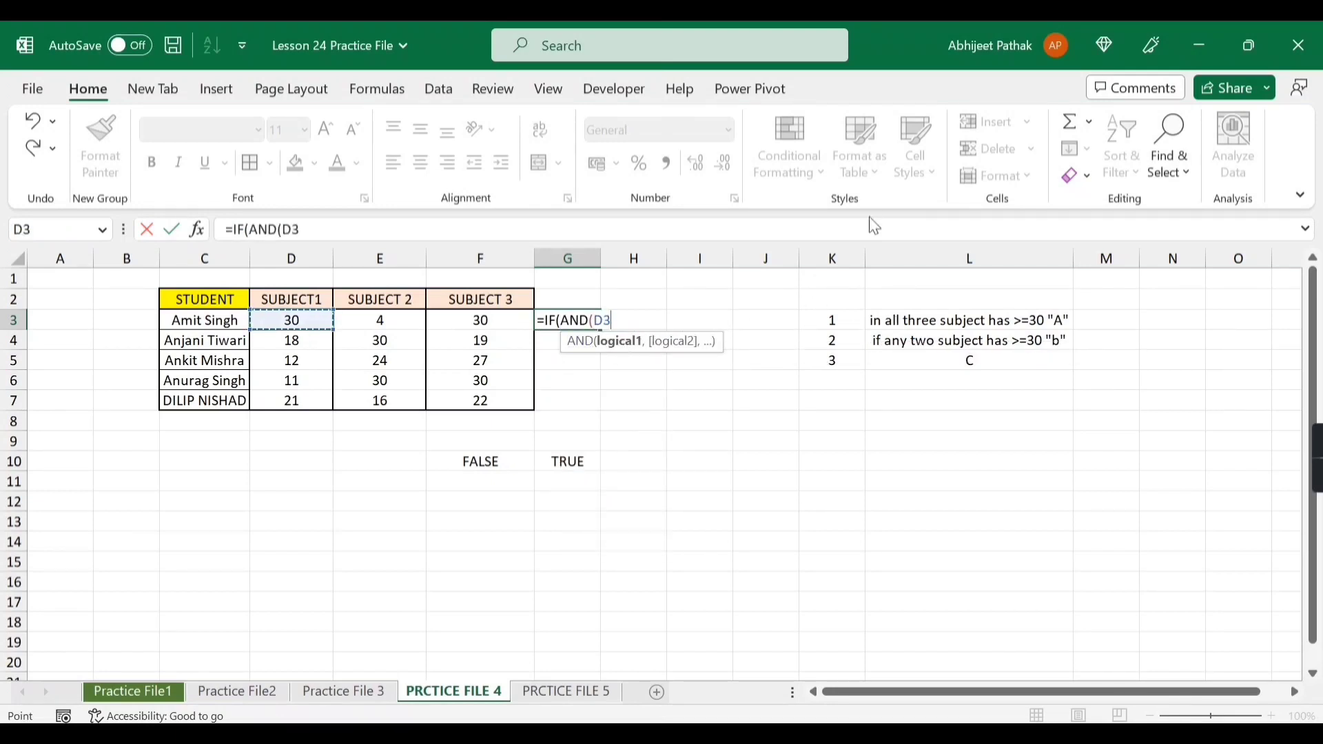
type(">=30,")
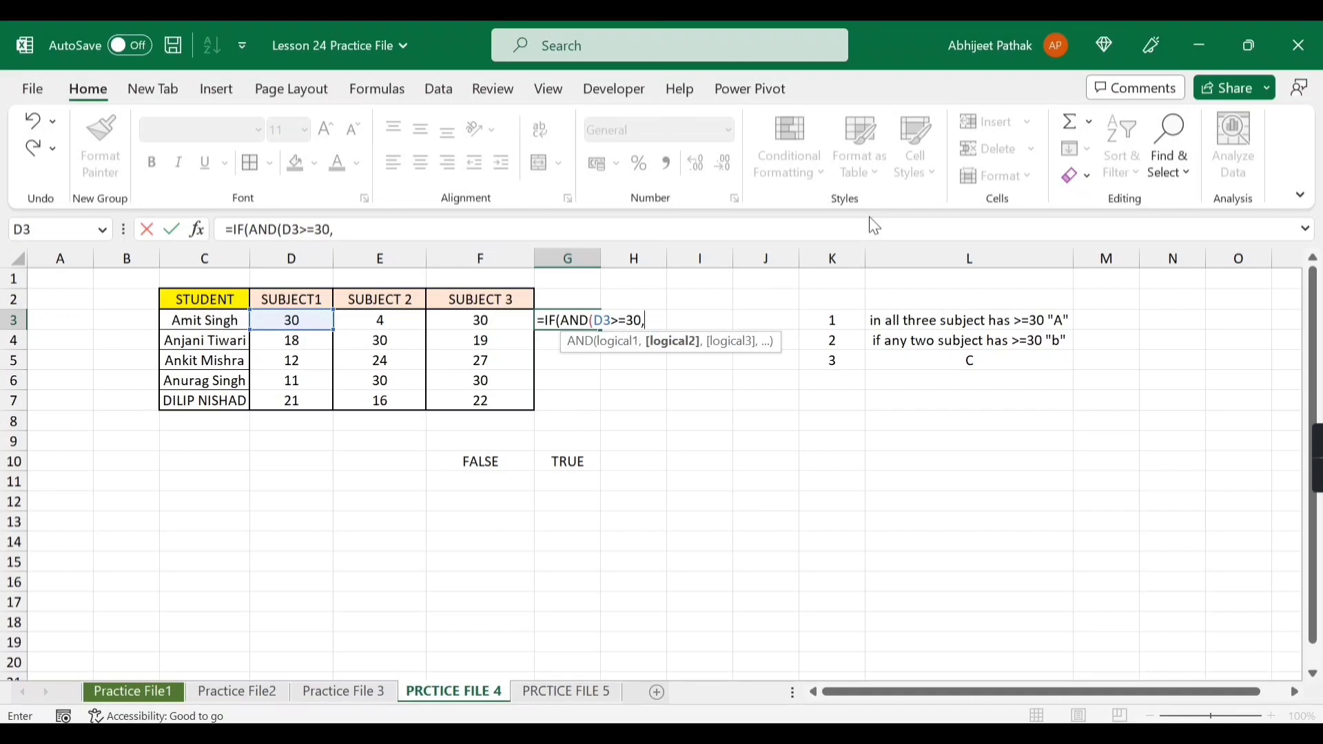
left_click(388, 321)
type(">")
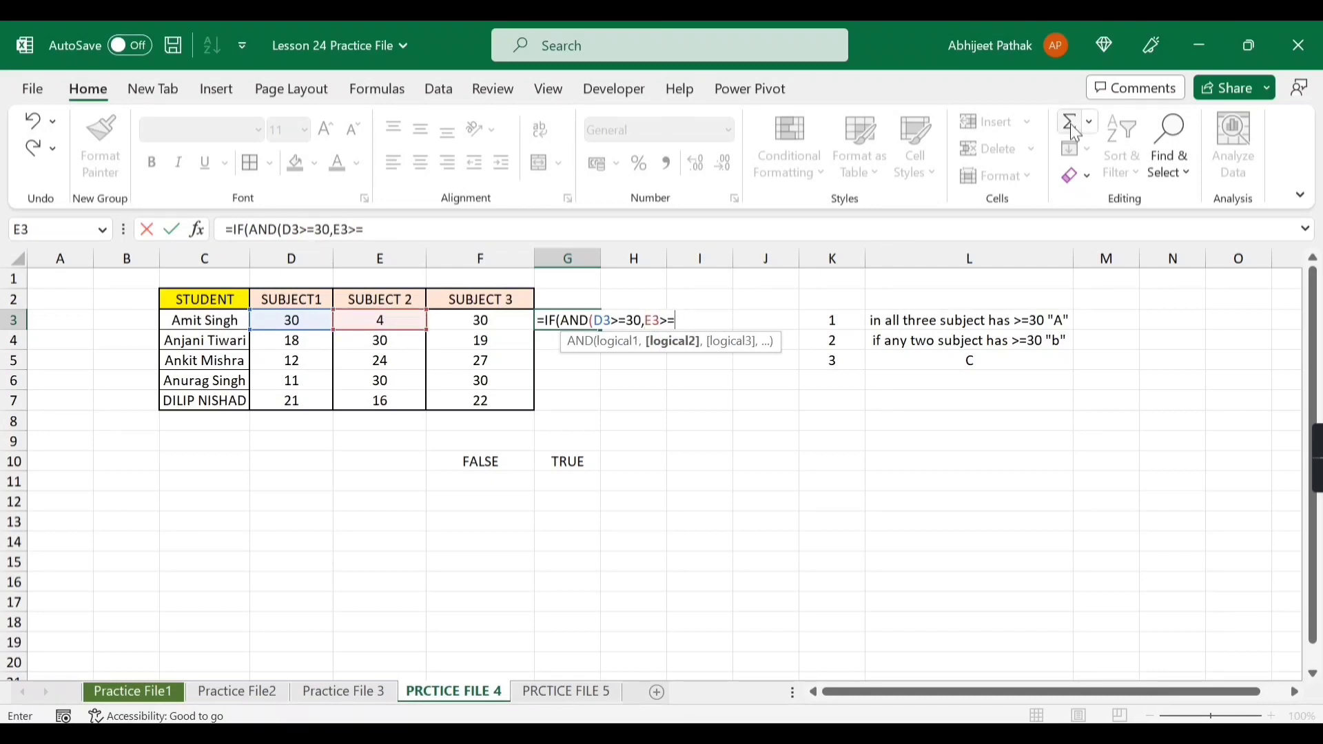
type("=30,")
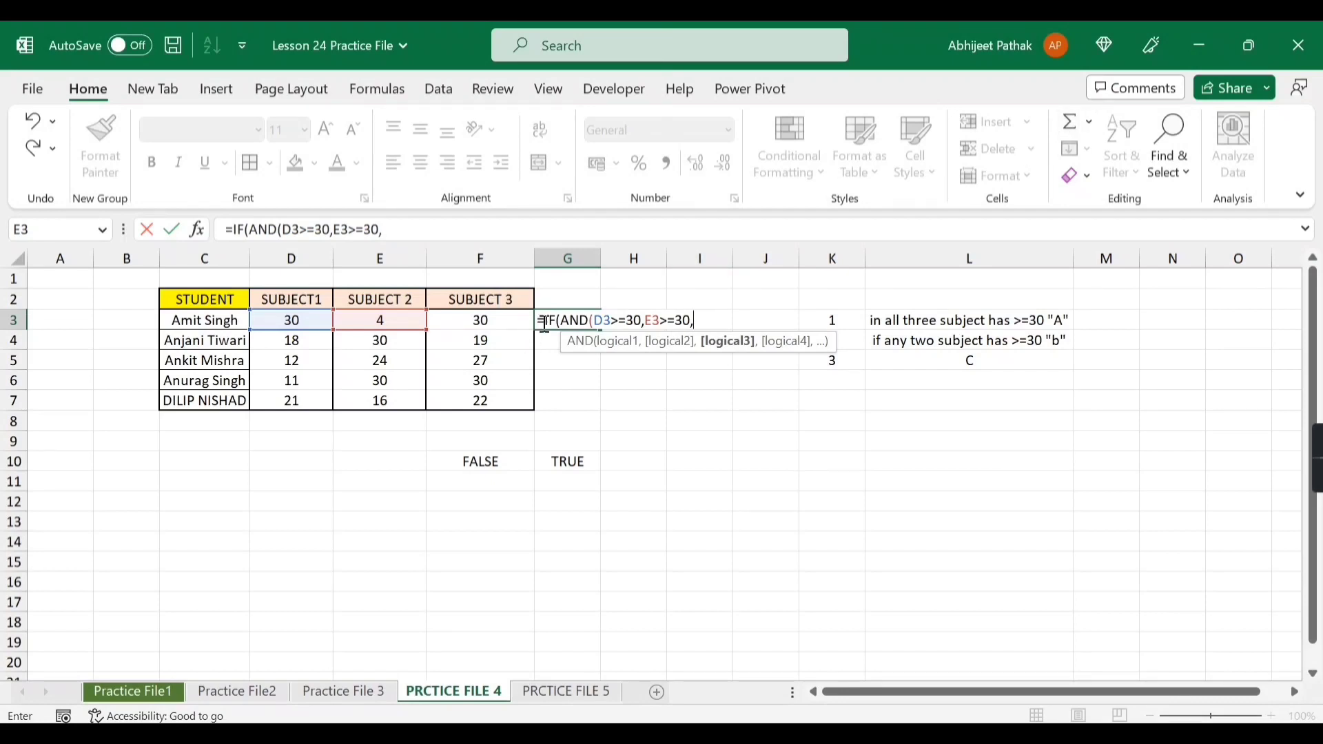
Add F3>=30 as the third AND condition and give "A" as the IF formula's value if true
left_click(511, 322)
type(">")
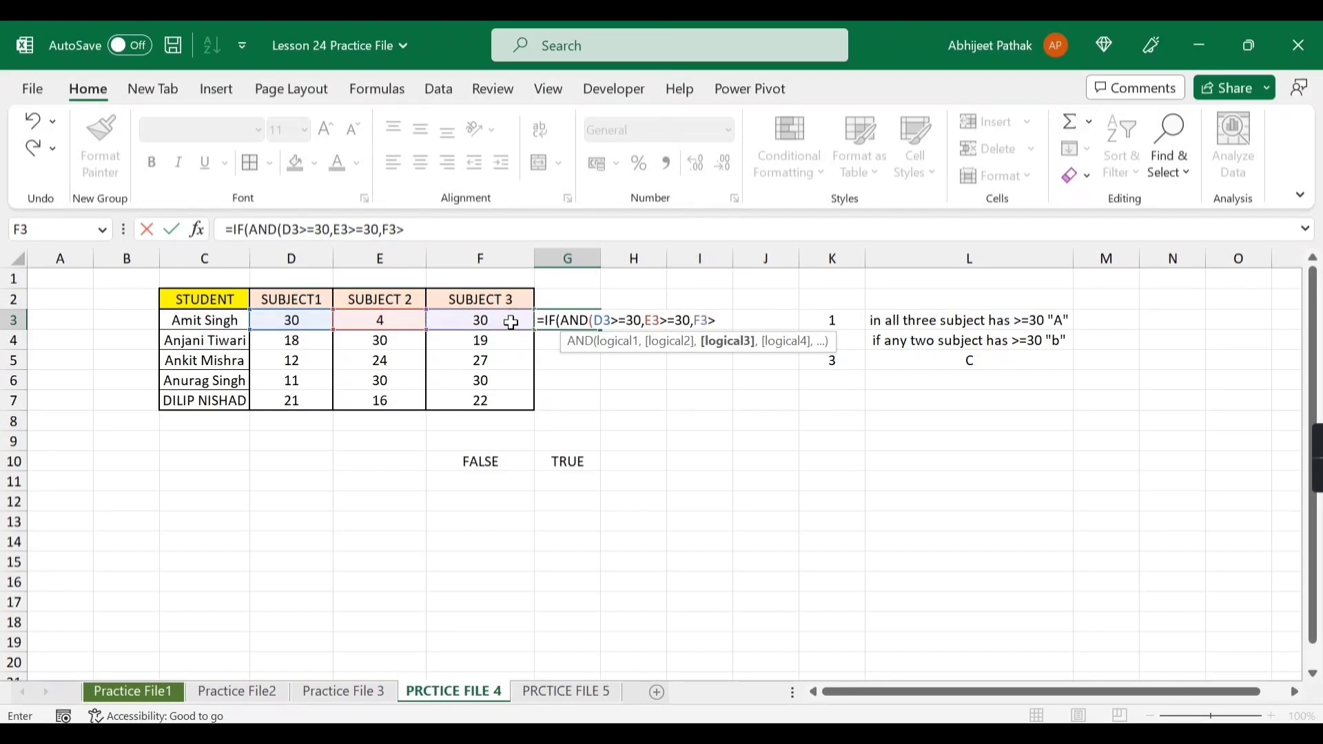
type("=30)")
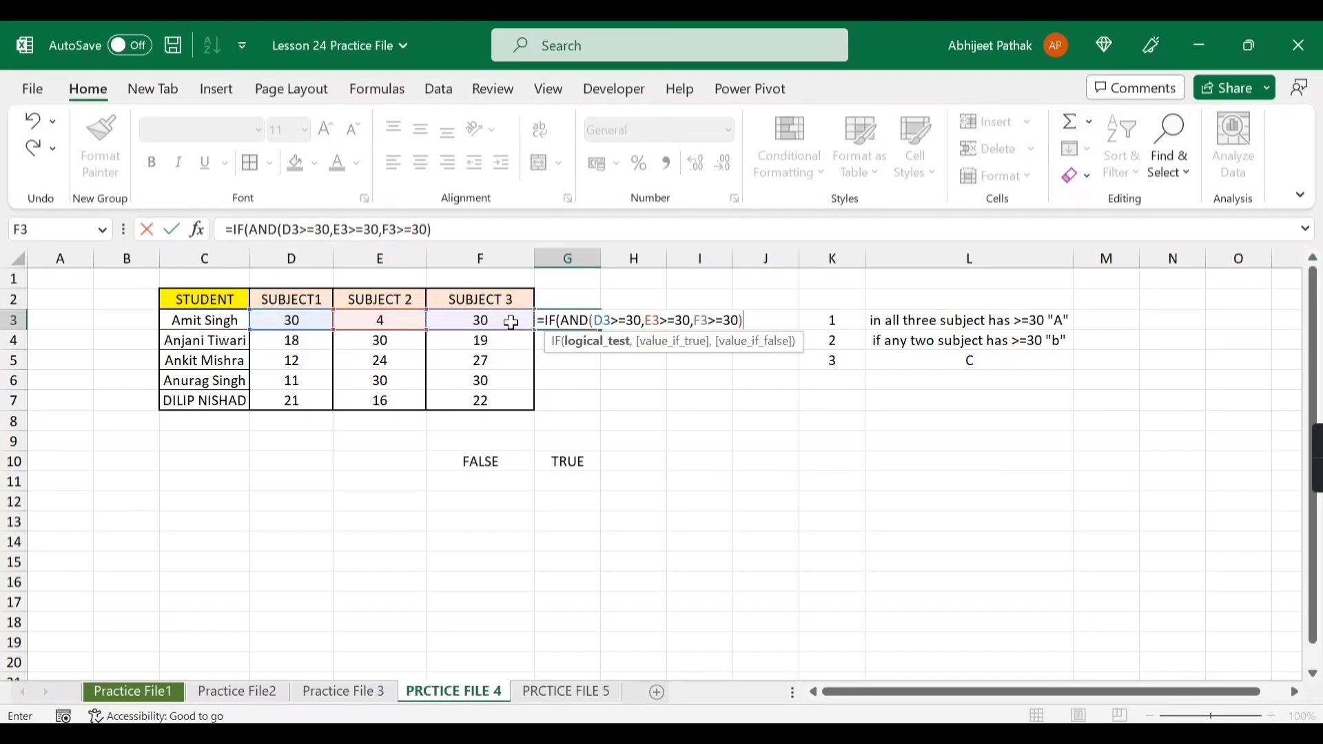
type(",")
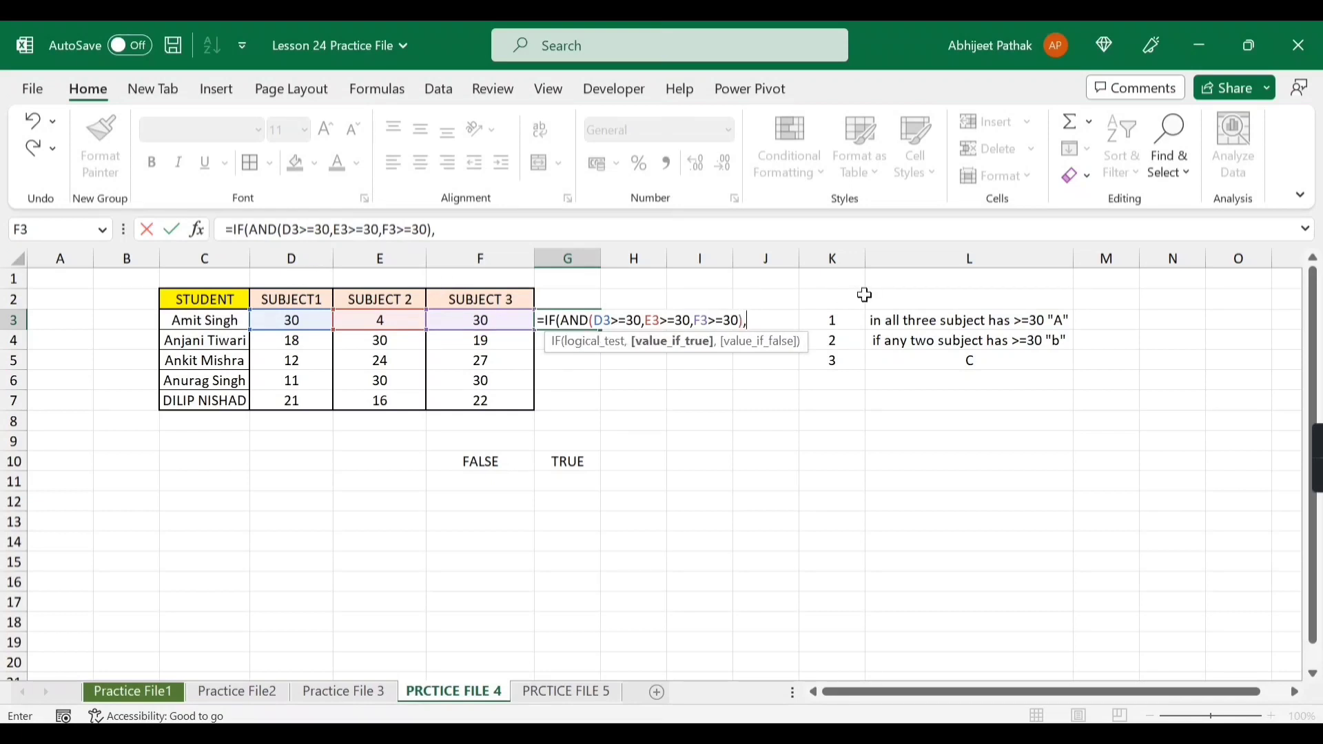
type("\"a\",")
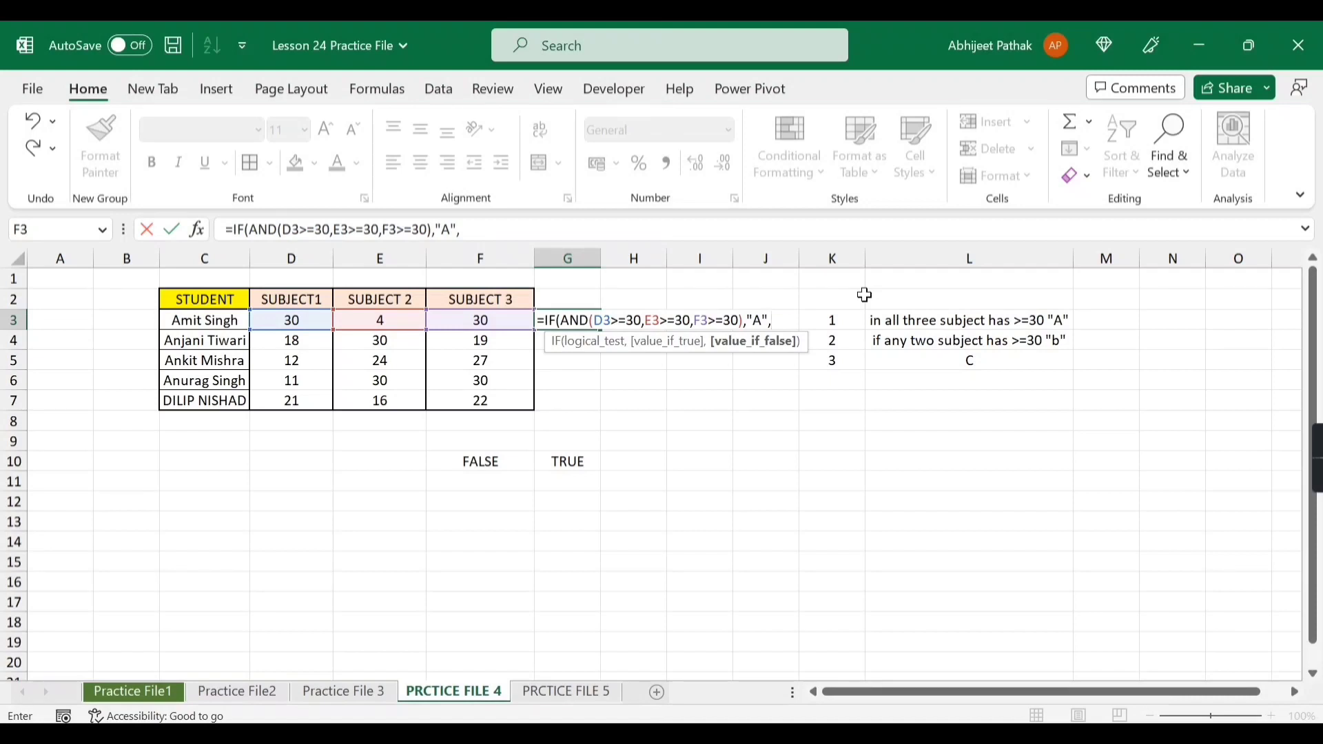
Nest a second IF using the copied OR expression as its test, returning "B" or otherwise "C", and enter the formula in G3
type("IF(")
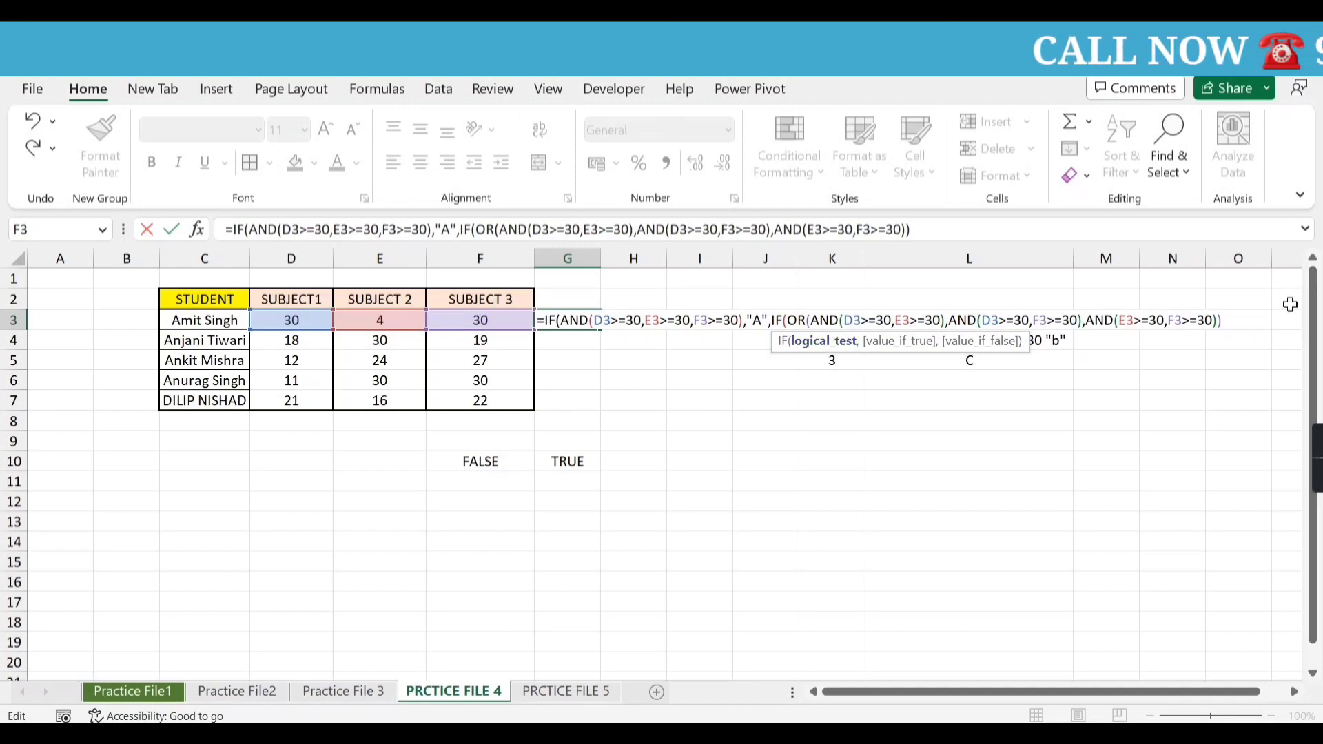
type(",")
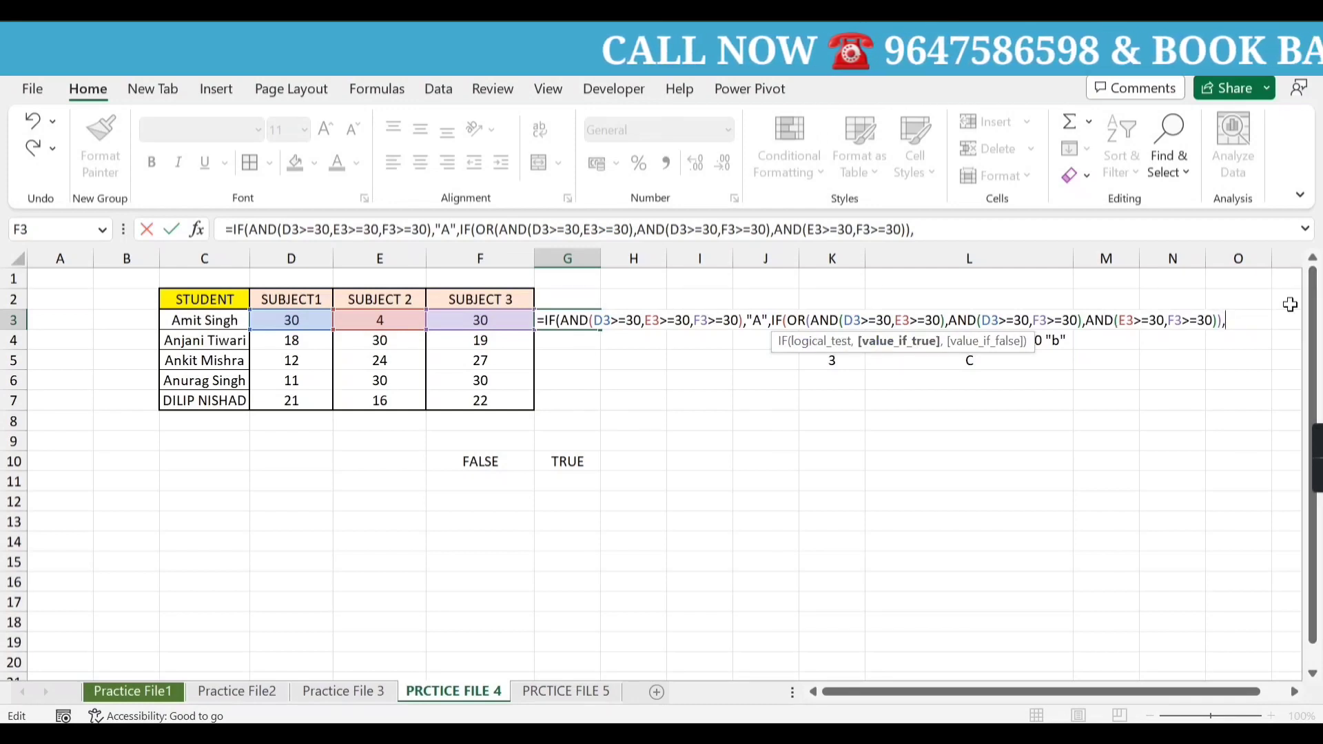
type("\"B\",")
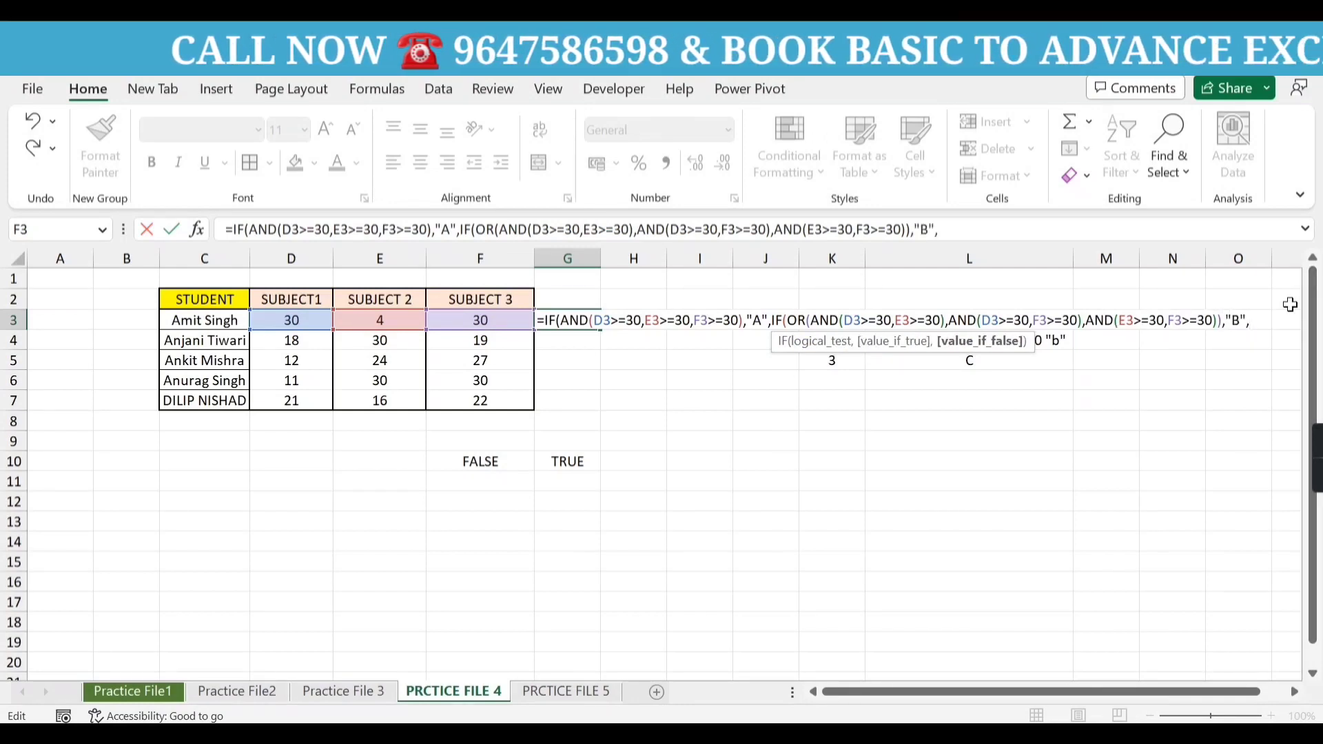
type("\"C")
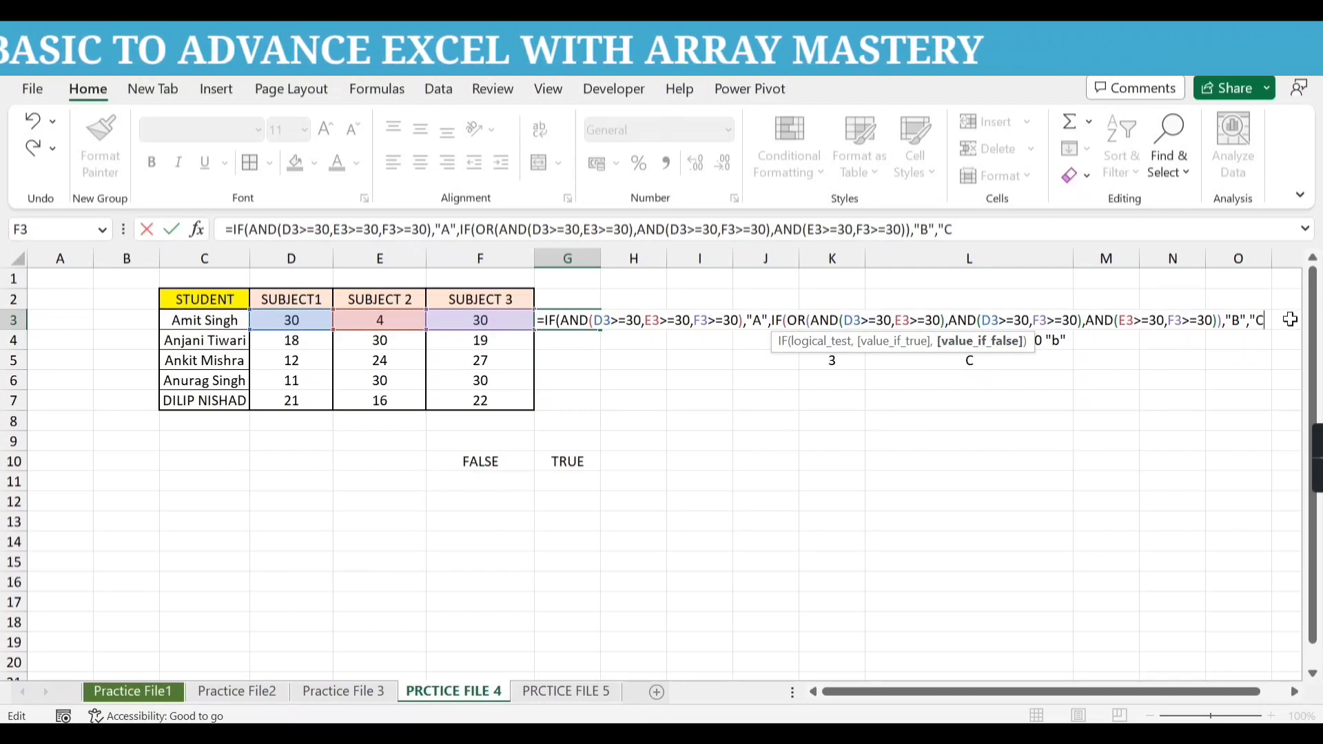
type("\")")
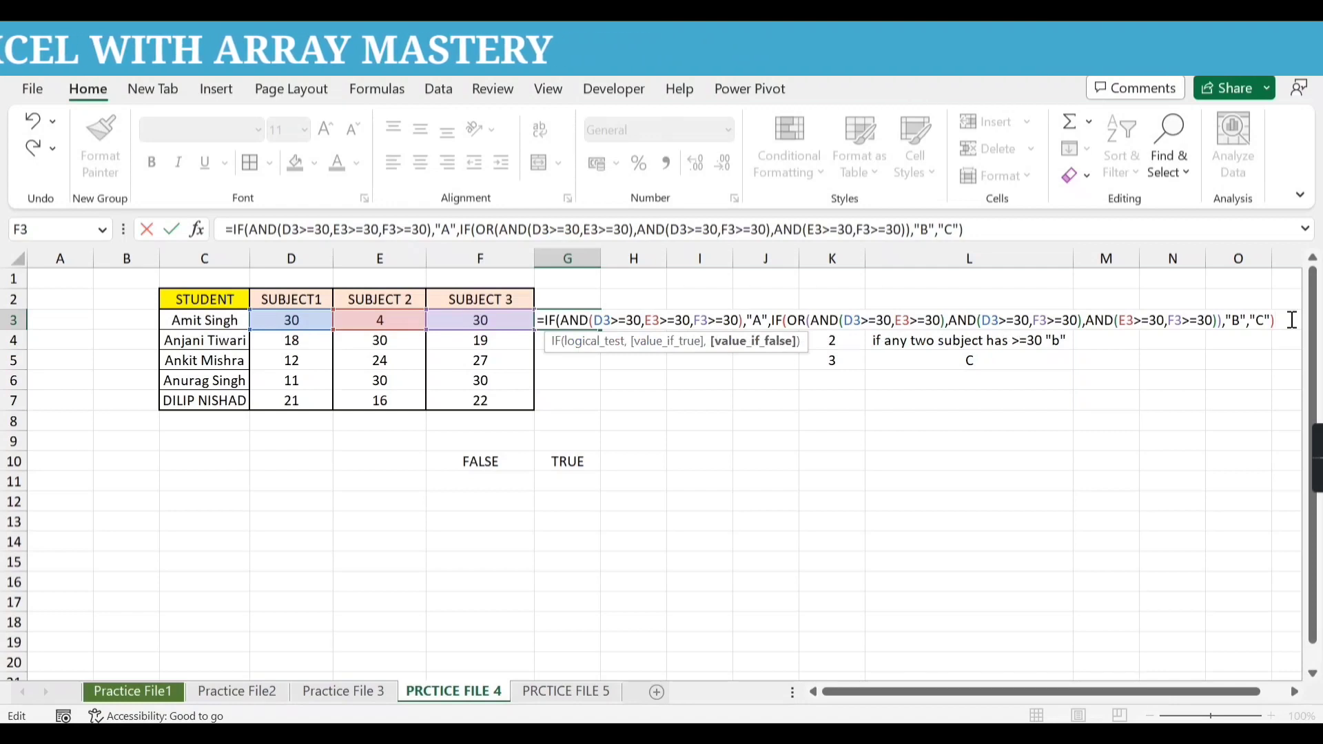
key("Return")
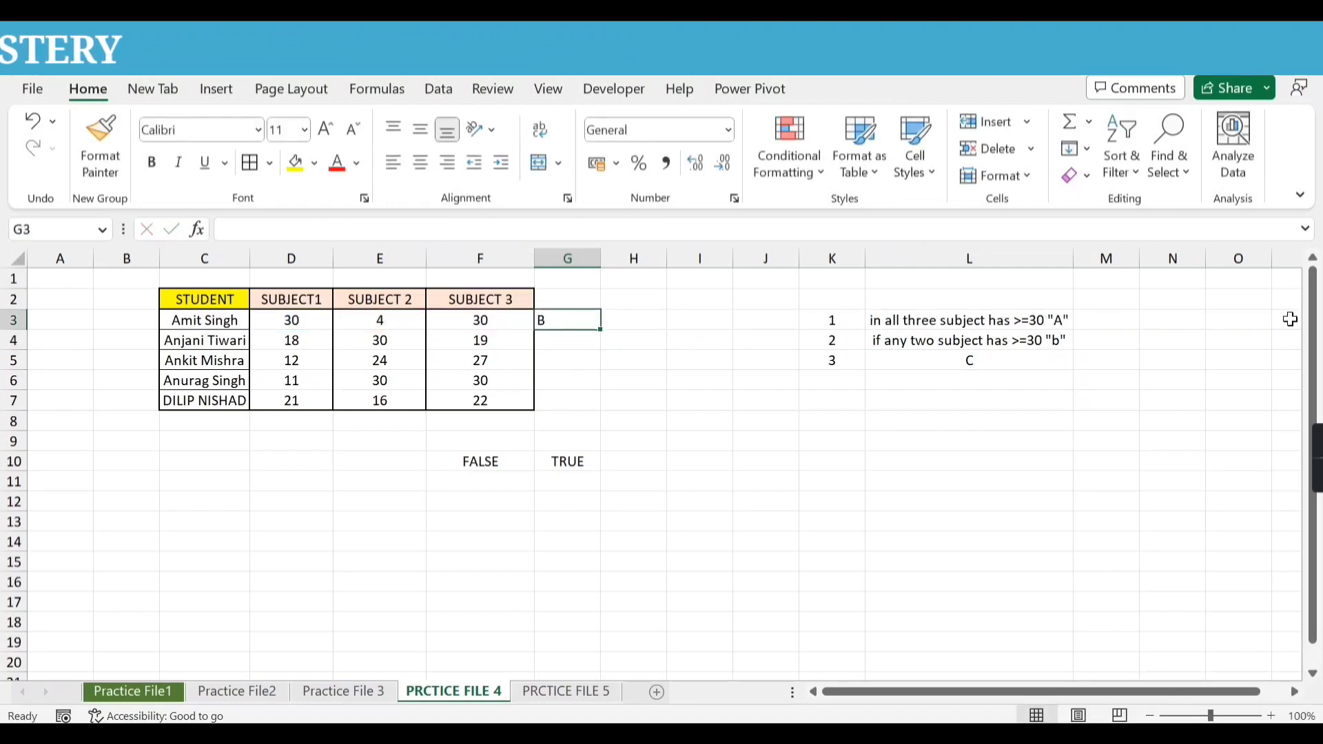
key("Up")
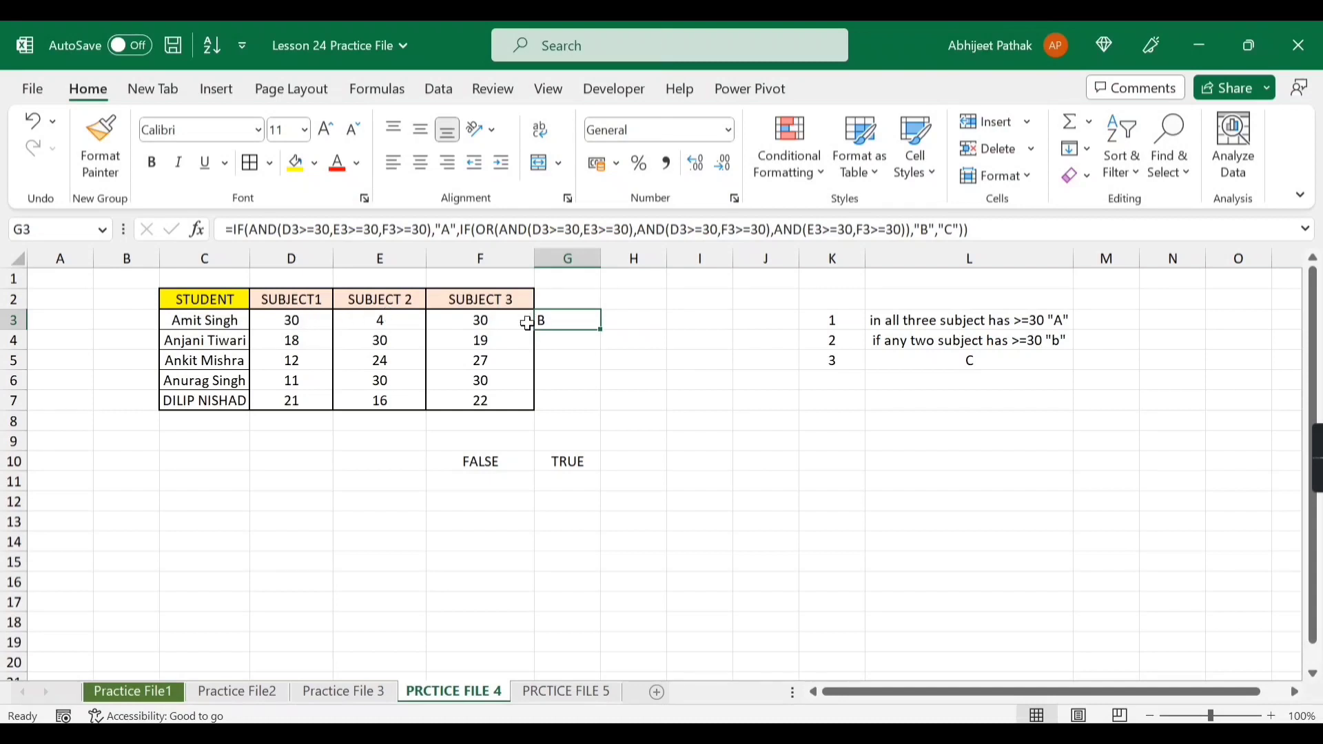
Set the first student's Subject 2 mark in E3 to 30 to test the grade formula
left_click(411, 320)
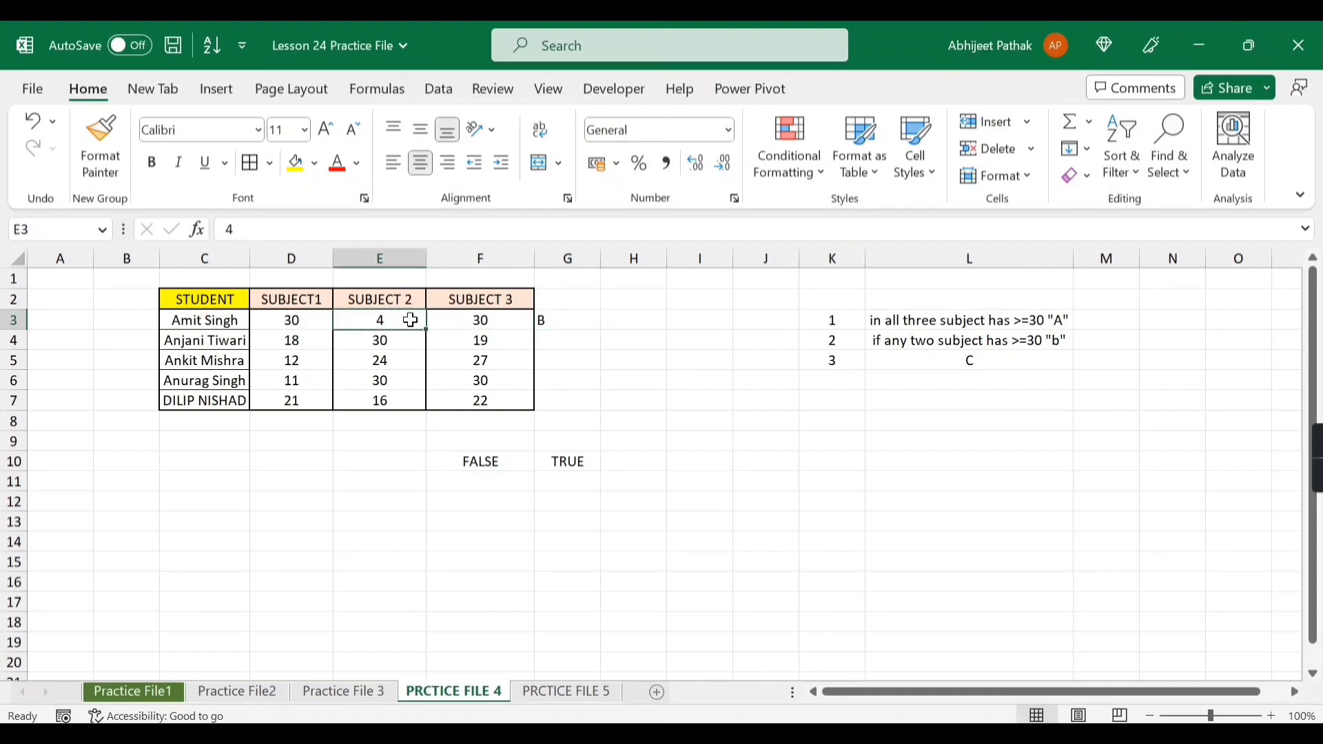
type("30")
key("Tab")
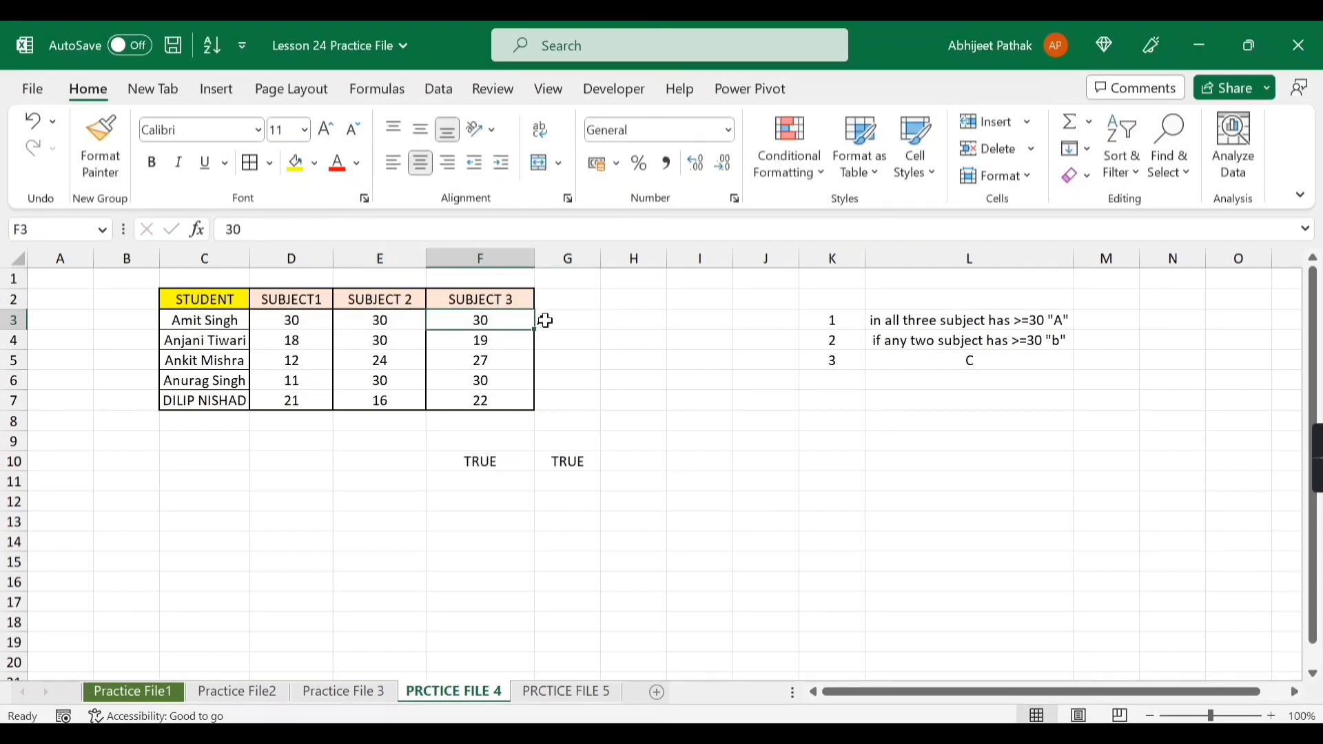
Evaluate the nested IF portion of the formula in G3 in place, replacing the expression with its result
left_click(543, 321)
left_click(495, 230)
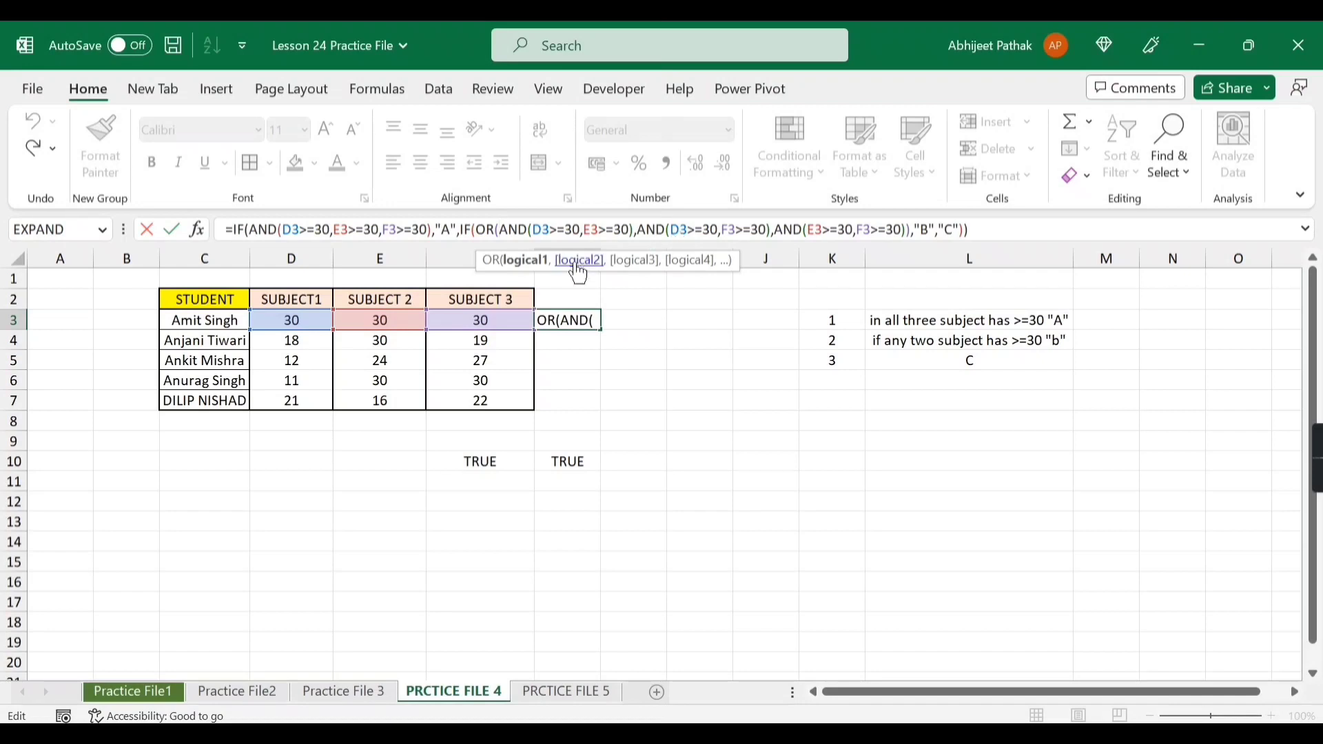
left_click(963, 230)
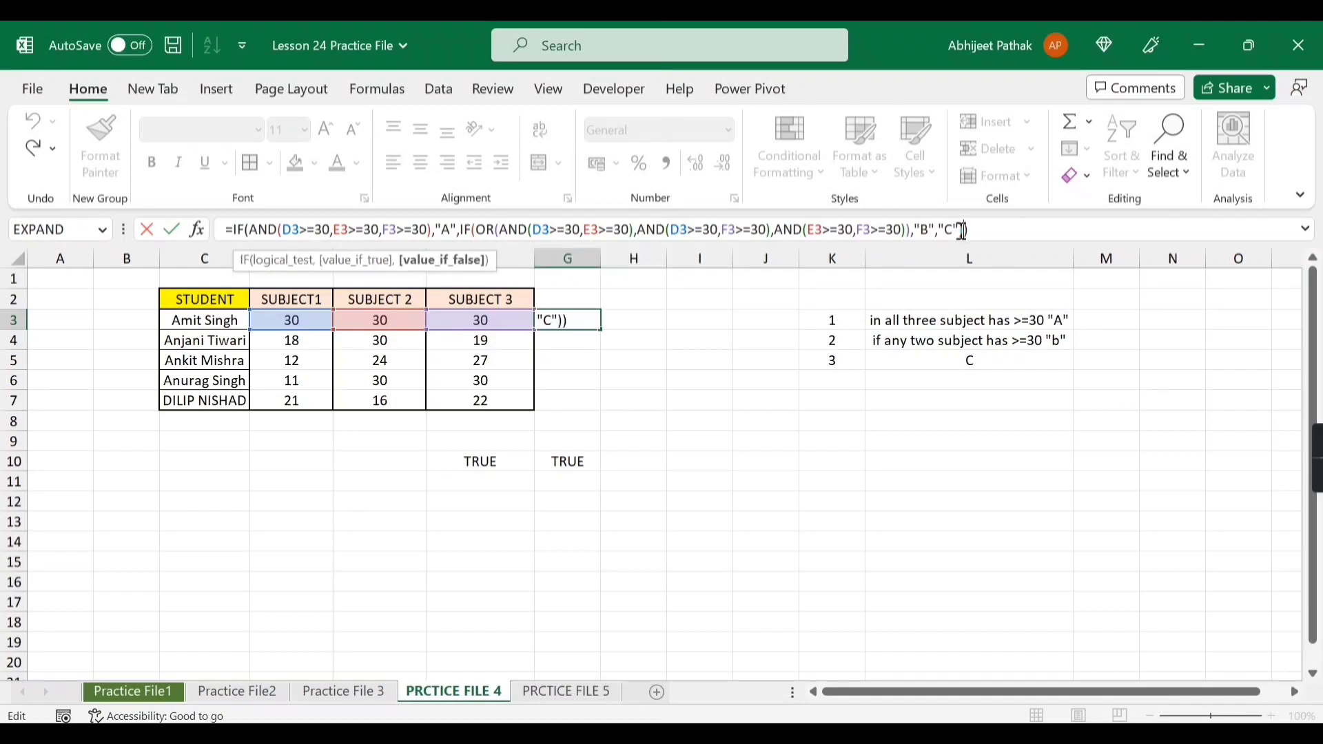
left_click(462, 232)
left_click_drag(464, 229, 967, 248)
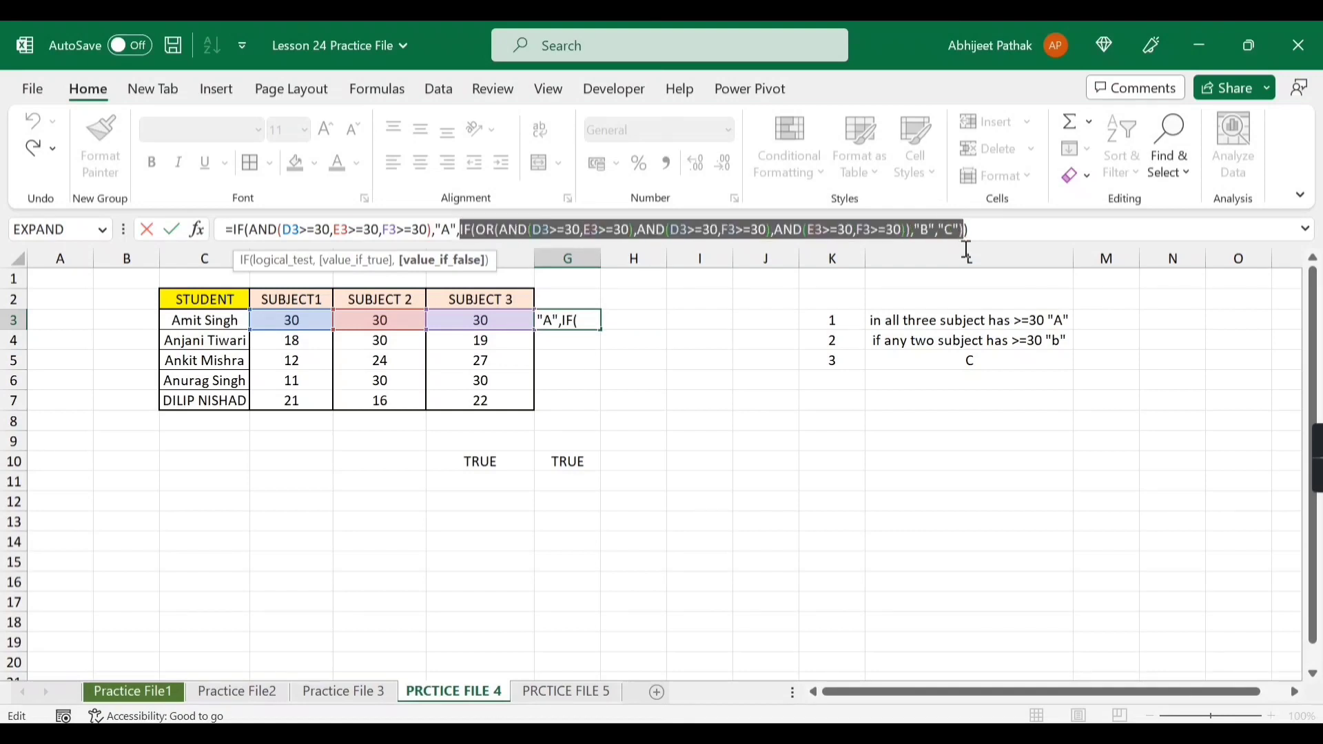
type("\"B\"")
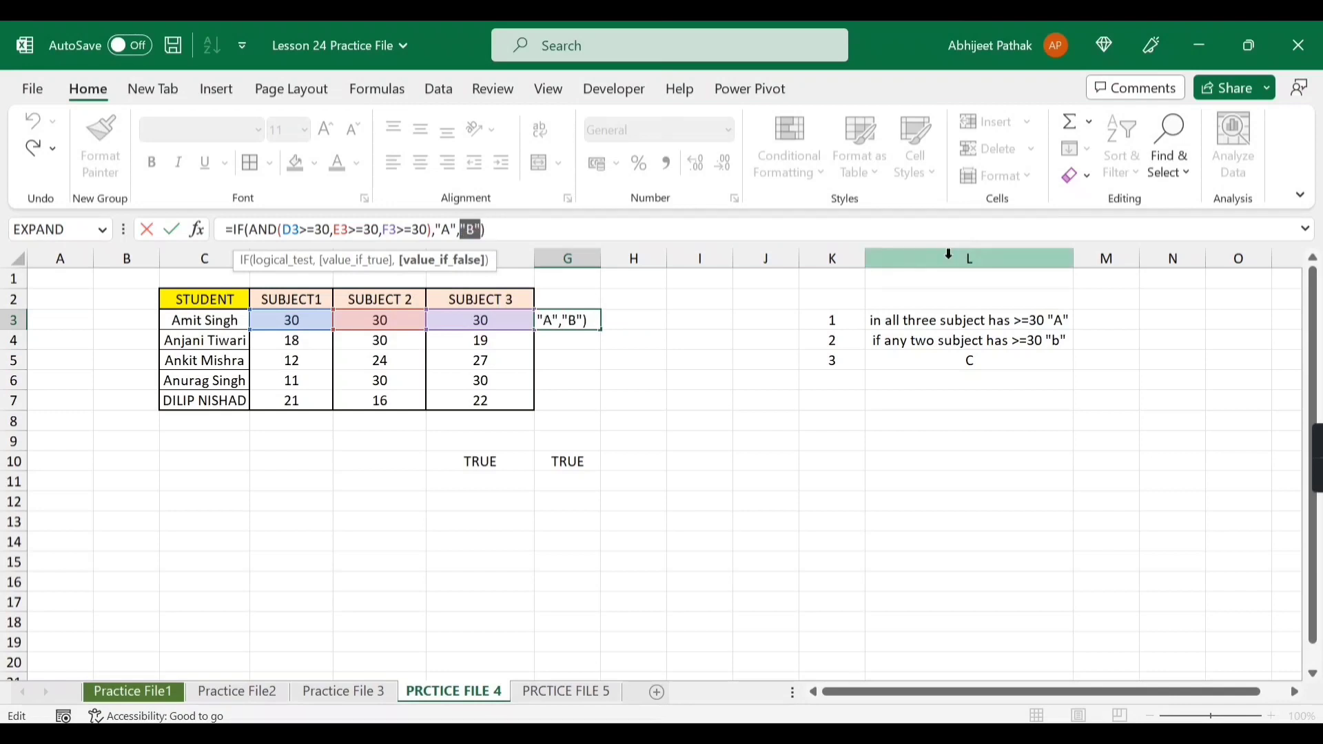
left_click(469, 229)
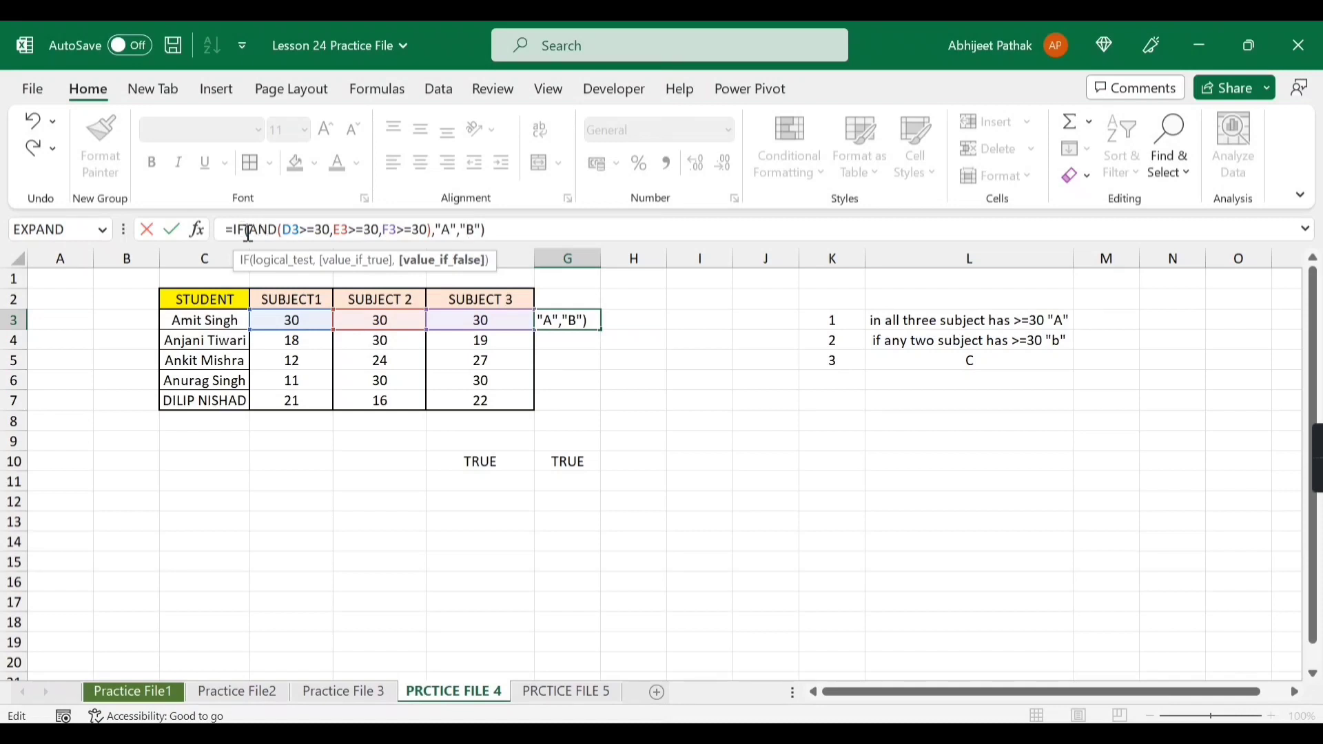
Evaluate the AND test of the G3 formula in place and enter the simplified IF formula
left_click_drag(253, 229, 431, 232)
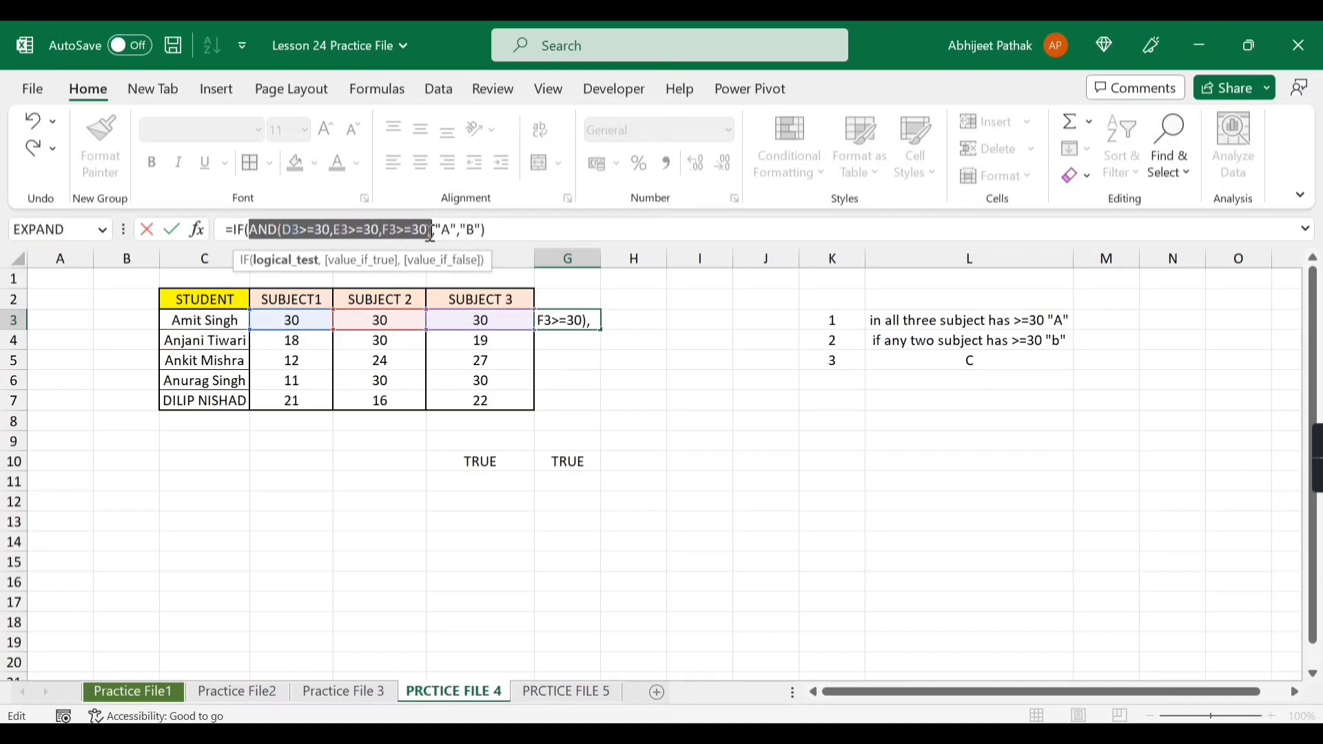
key("F9")
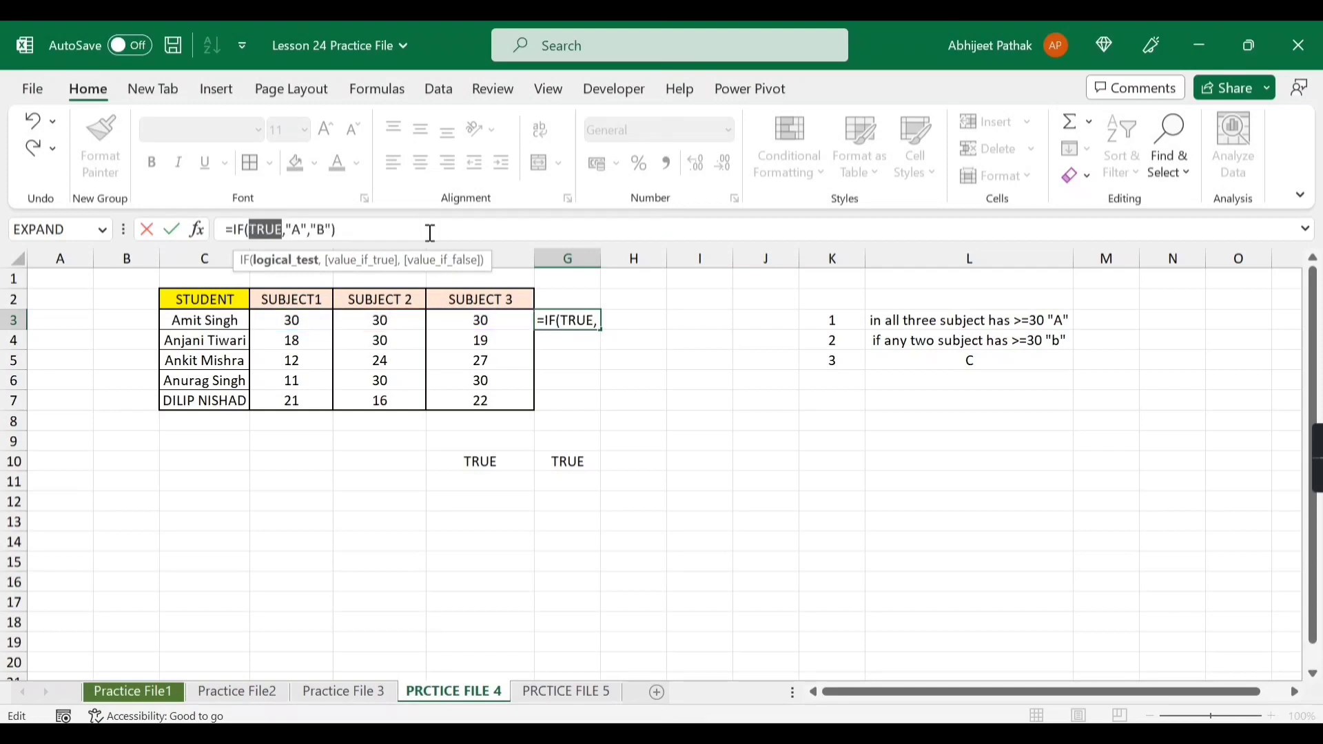
left_click(259, 230)
left_click(296, 229)
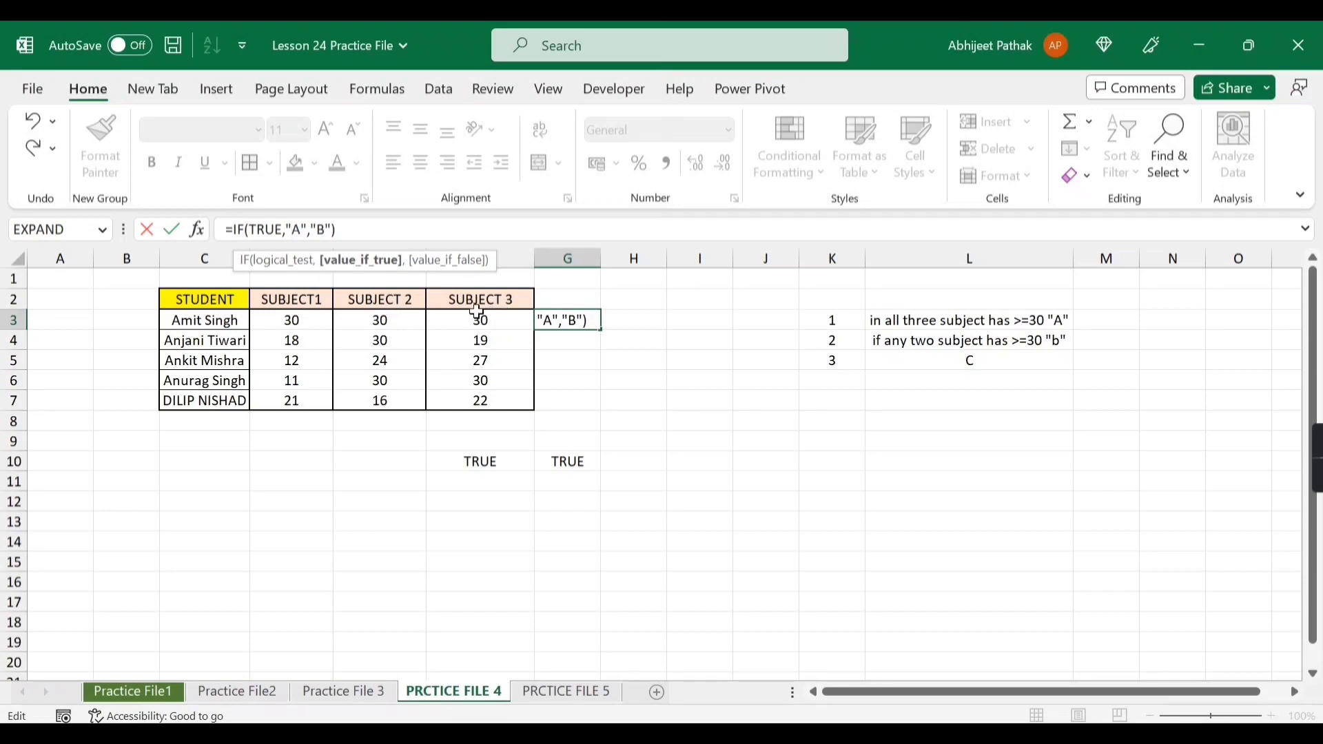
key("Return")
left_click(537, 321)
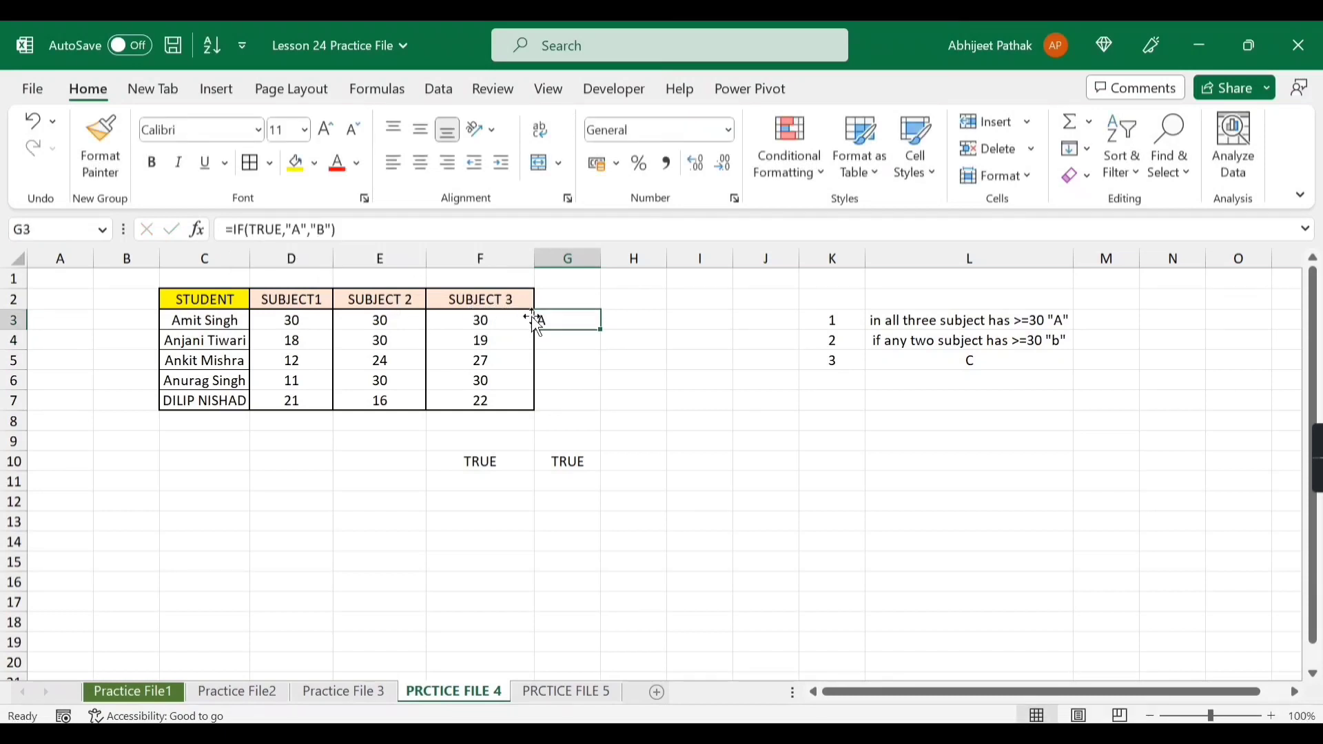
Try a Subject 1 mark of 2 in D3, and undo it together with the evaluated formula in G3
left_click(310, 328)
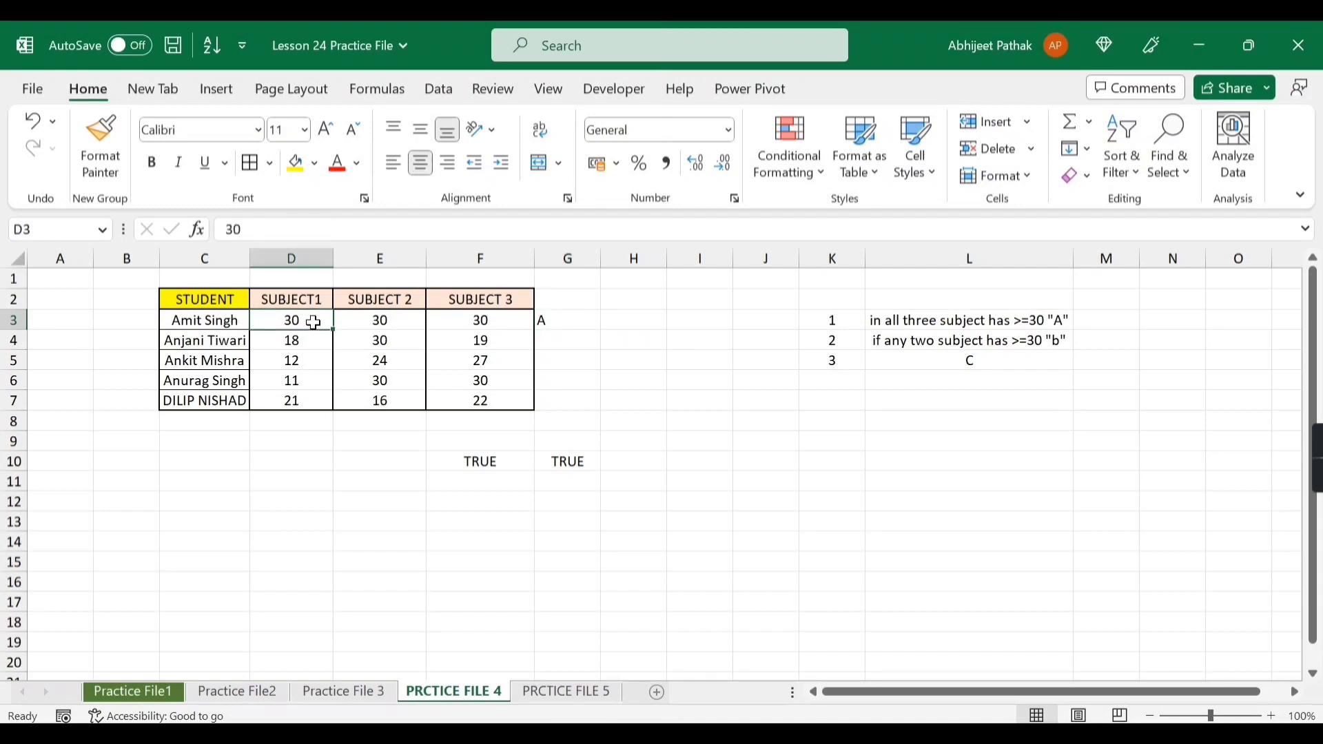
type("2")
key("Tab")
left_click(564, 323)
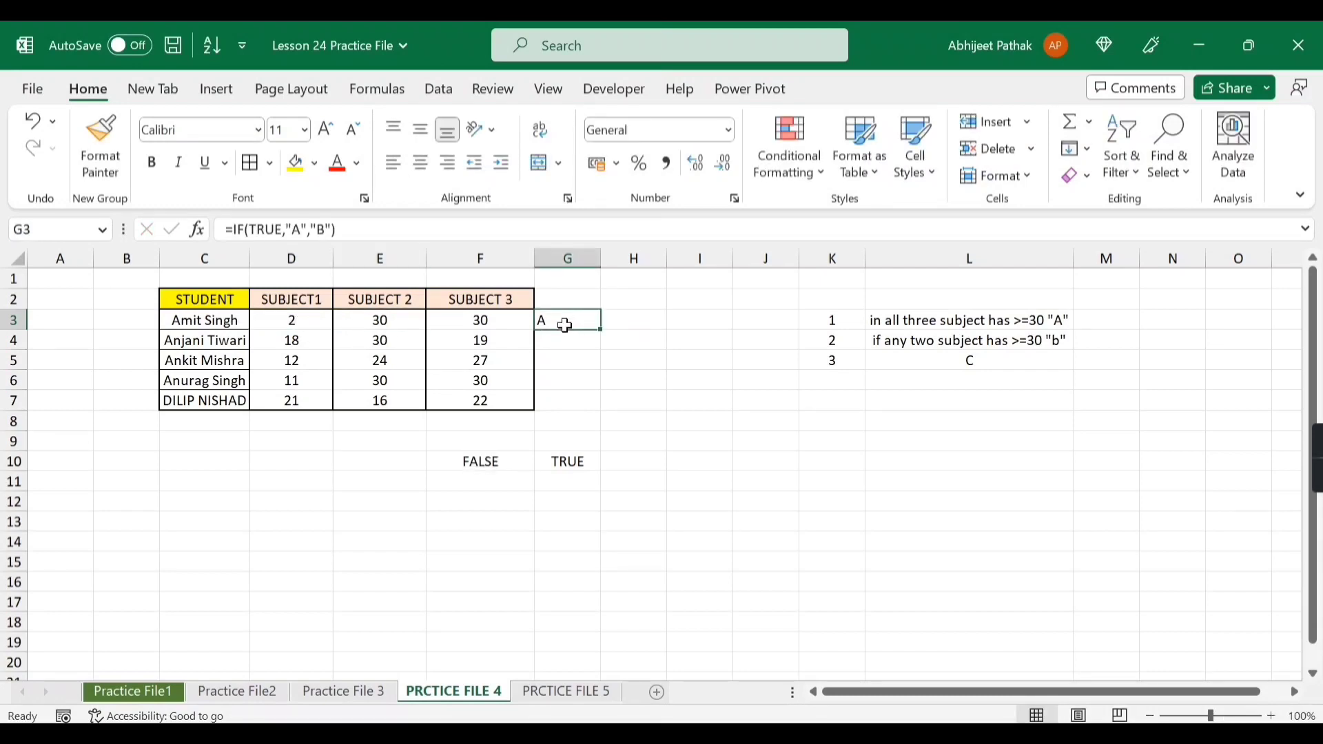
key("ctrl+z")
left_click(565, 323)
Set the first student's Subject 1 mark in D3 to 2 and check the grade formula in G3
left_click(295, 320)
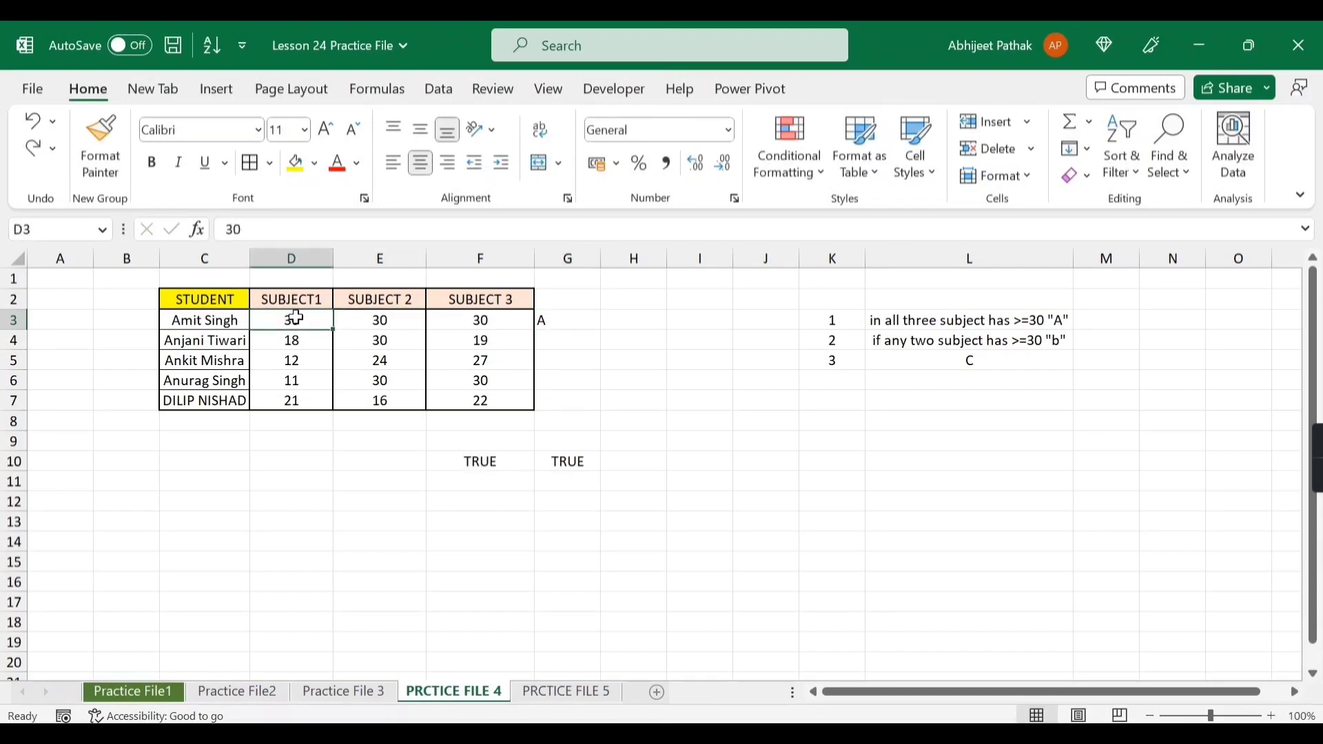
type("2")
key("Tab")
left_click(541, 323)
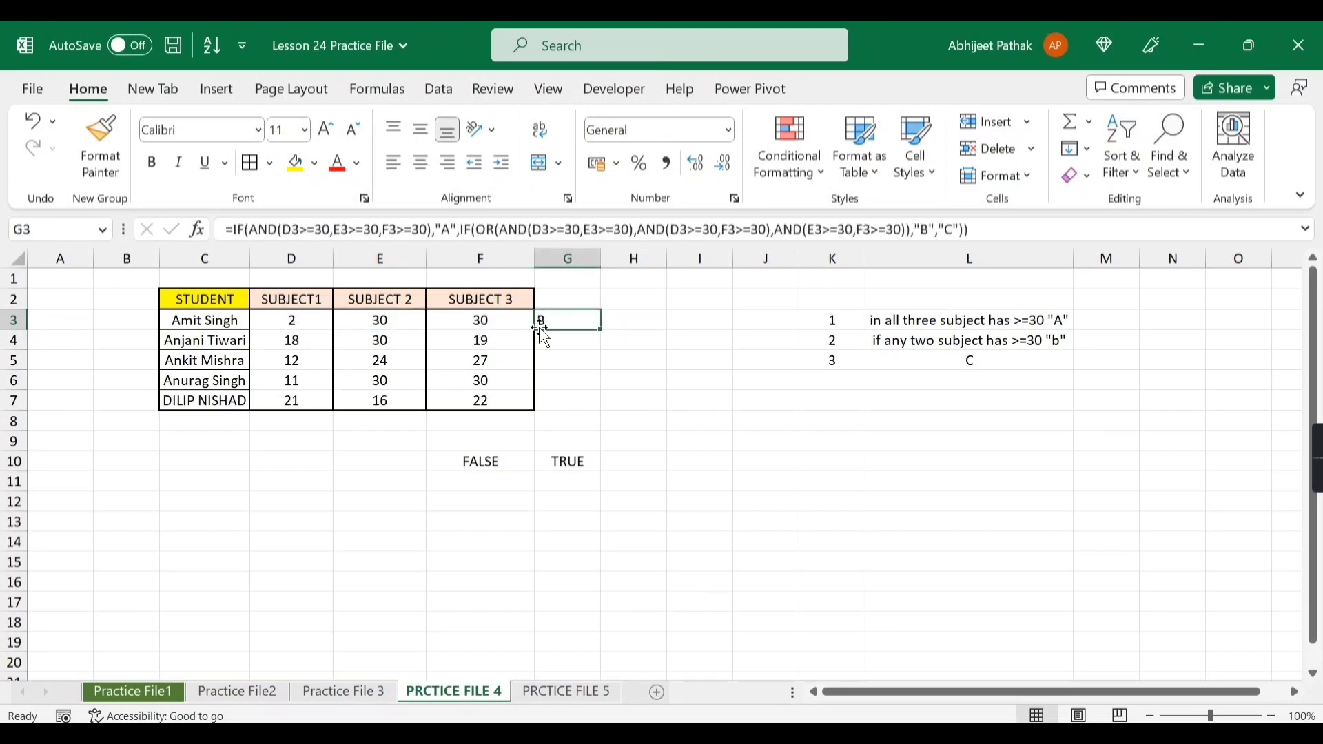
With the Subject 1 mark changed, evaluate the nested IF inside the G3 formula in place
left_click(458, 230)
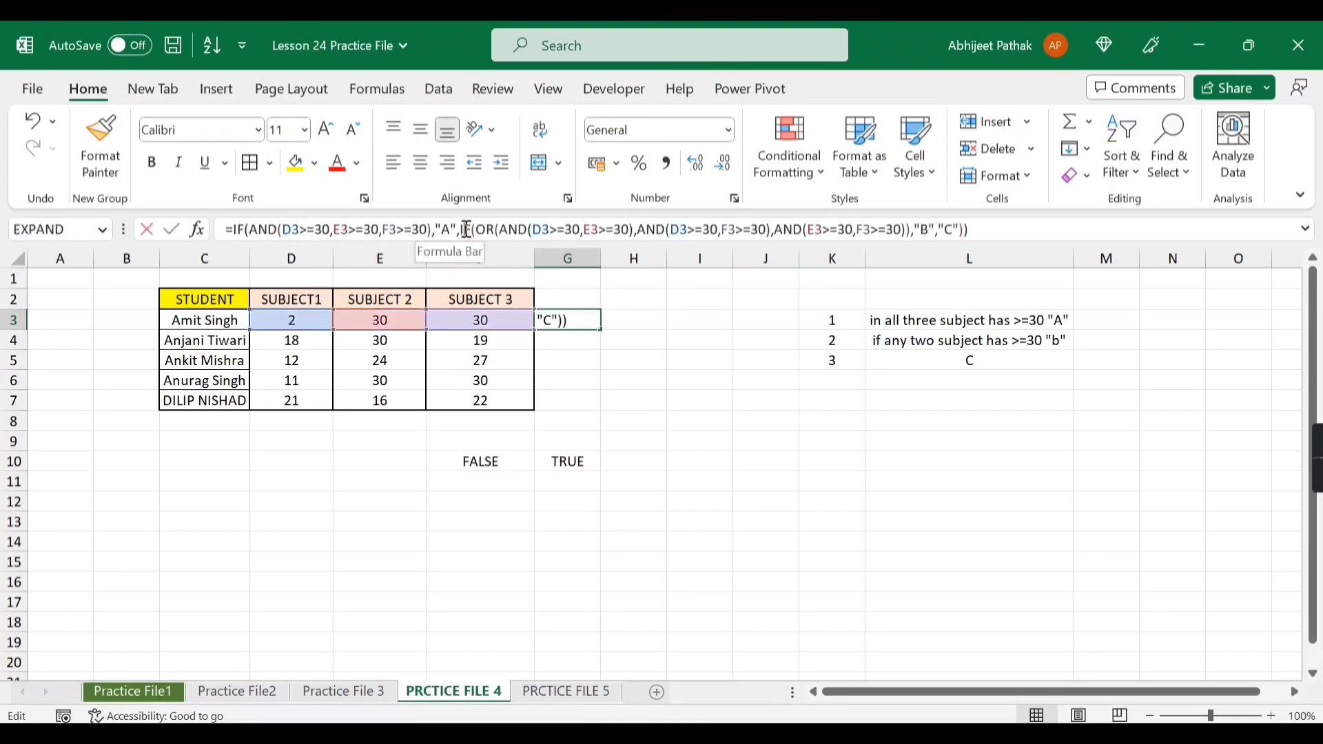
double_click(466, 229)
left_click_drag(489, 231, 963, 244)
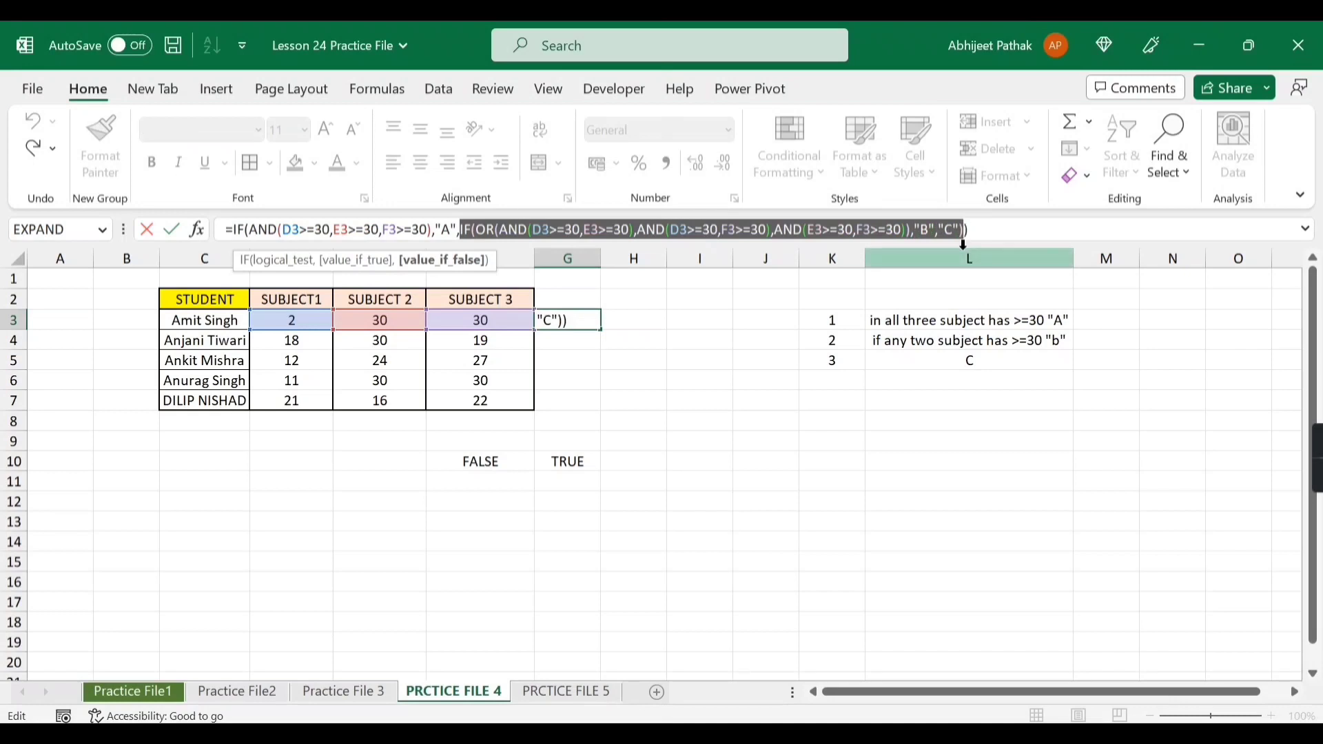
type("\"B\")")
double_click(472, 230)
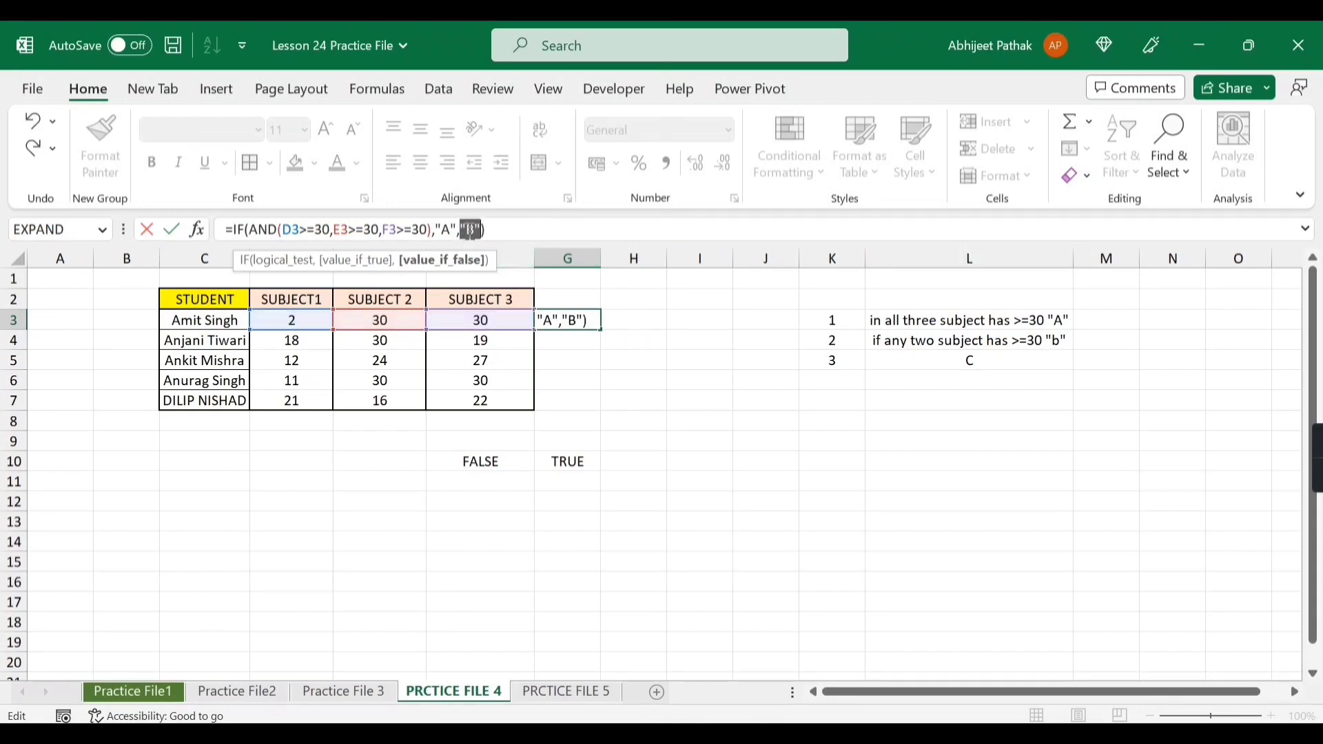
left_click(473, 229)
Evaluate the AND test in the G3 formula against the changed mark and enter the simplified formula
left_click_drag(251, 229, 432, 243)
key("F9")
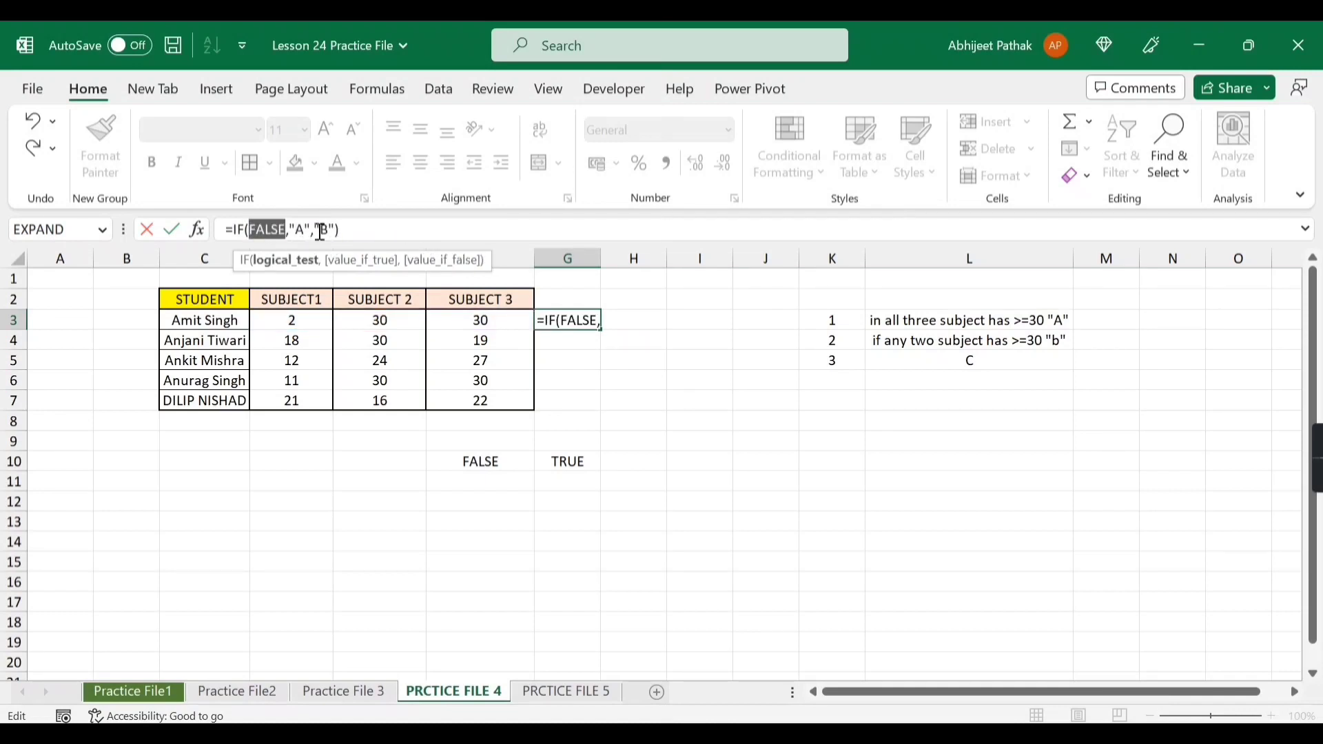
key("Return")
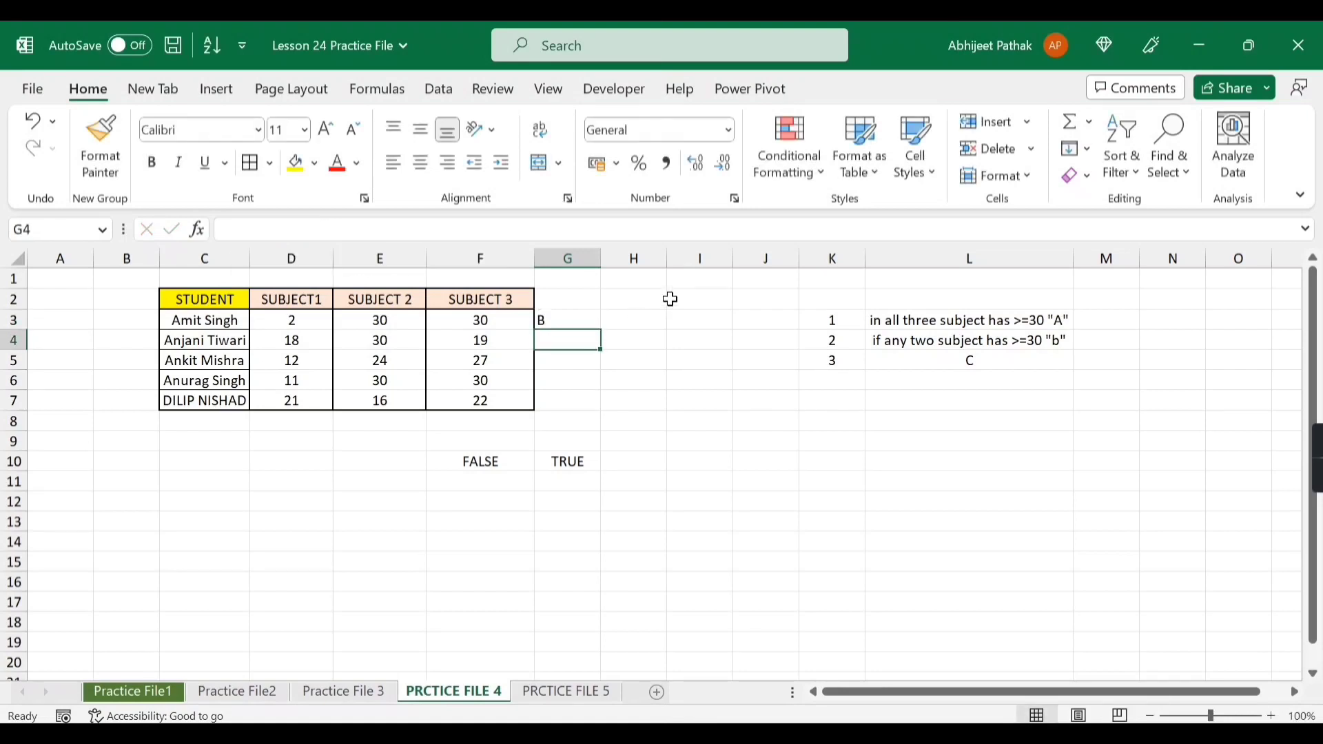
Undo the in-place evaluation in G3 and fill the full nested IF formula down through G7
key("Up")
left_click_drag(606, 324, 603, 414)
left_click(578, 314)
key("ctrl+z")
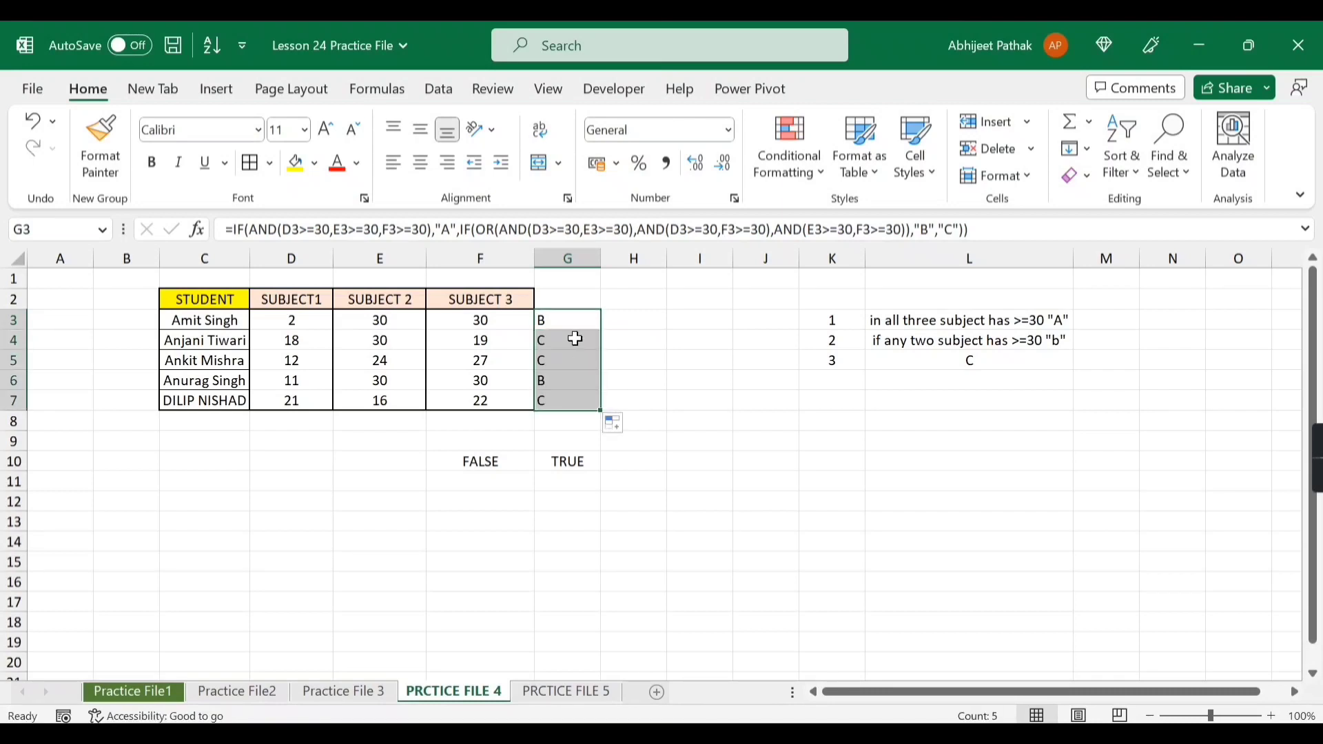
Check each student's grade in G3:G7 against the marks in the three subject columns
left_click(570, 320)
left_click(306, 343)
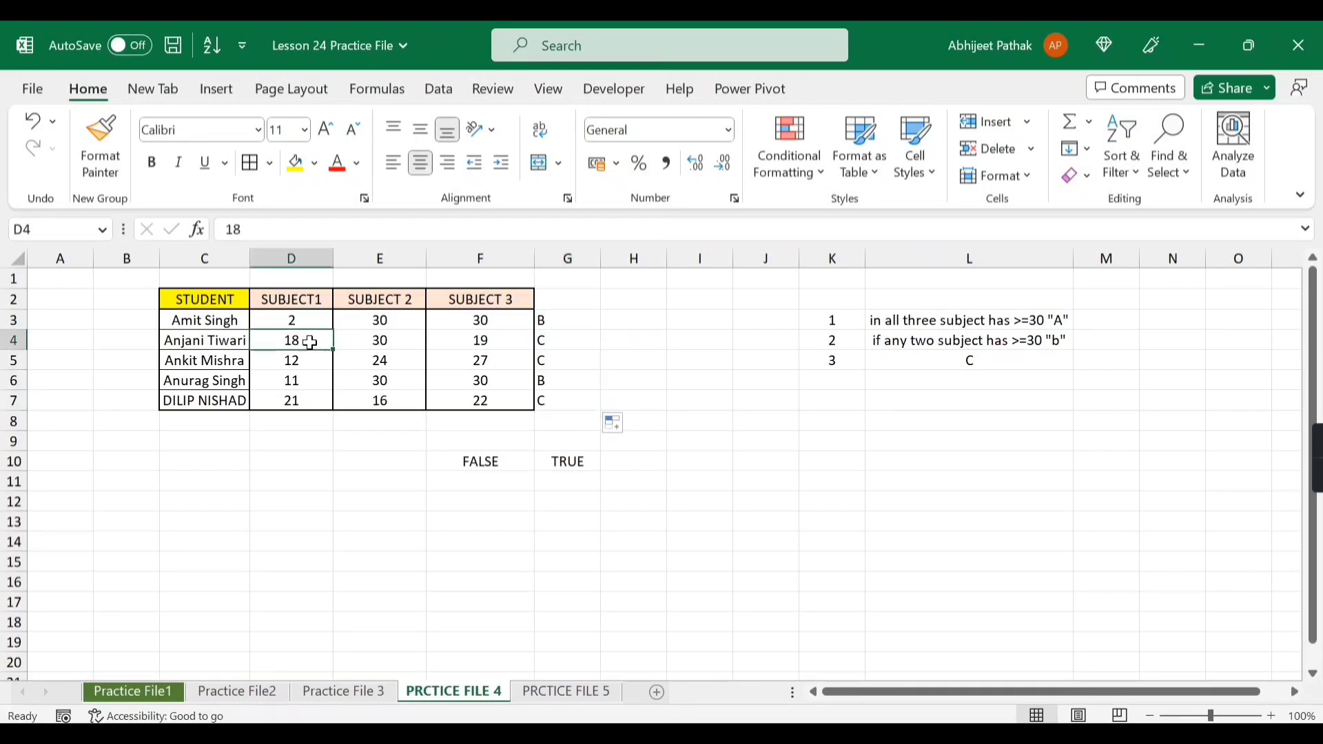
left_click(541, 341)
left_click(375, 365)
left_click(551, 360)
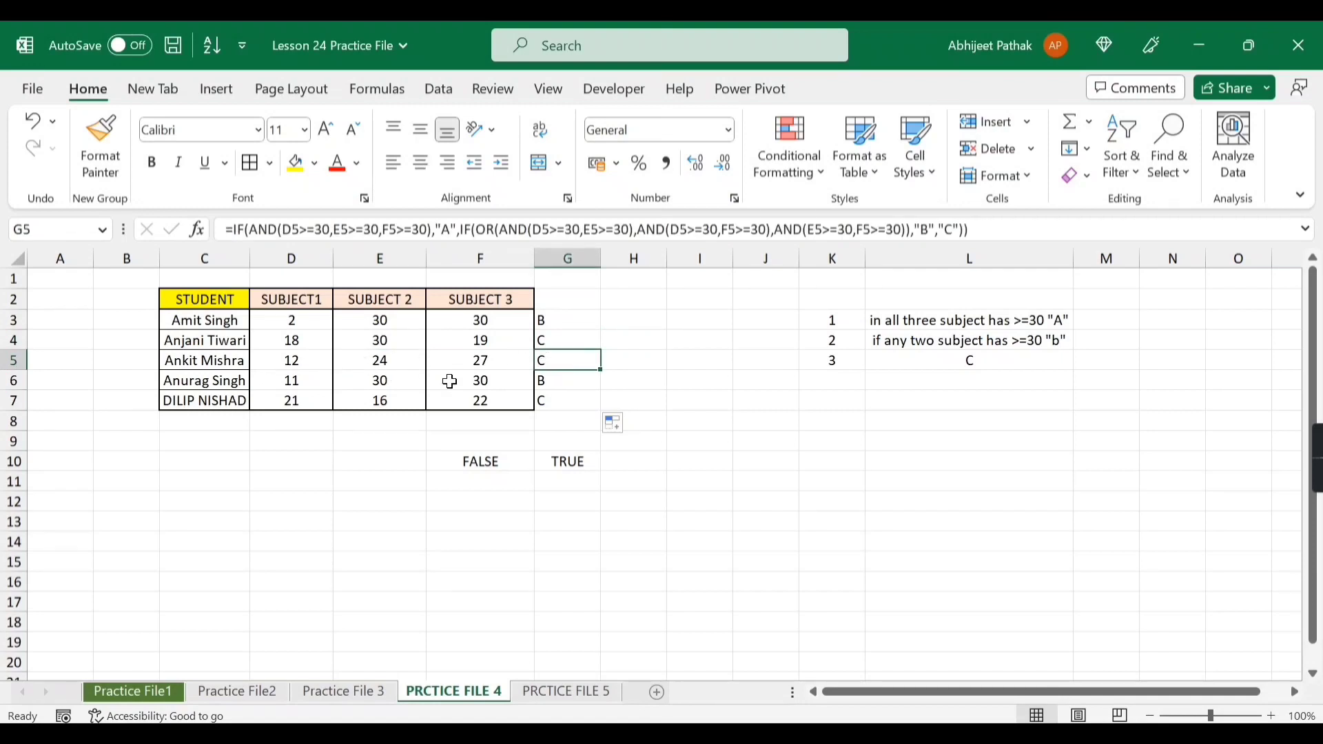
left_click(389, 380)
left_click(479, 380)
left_click(562, 383)
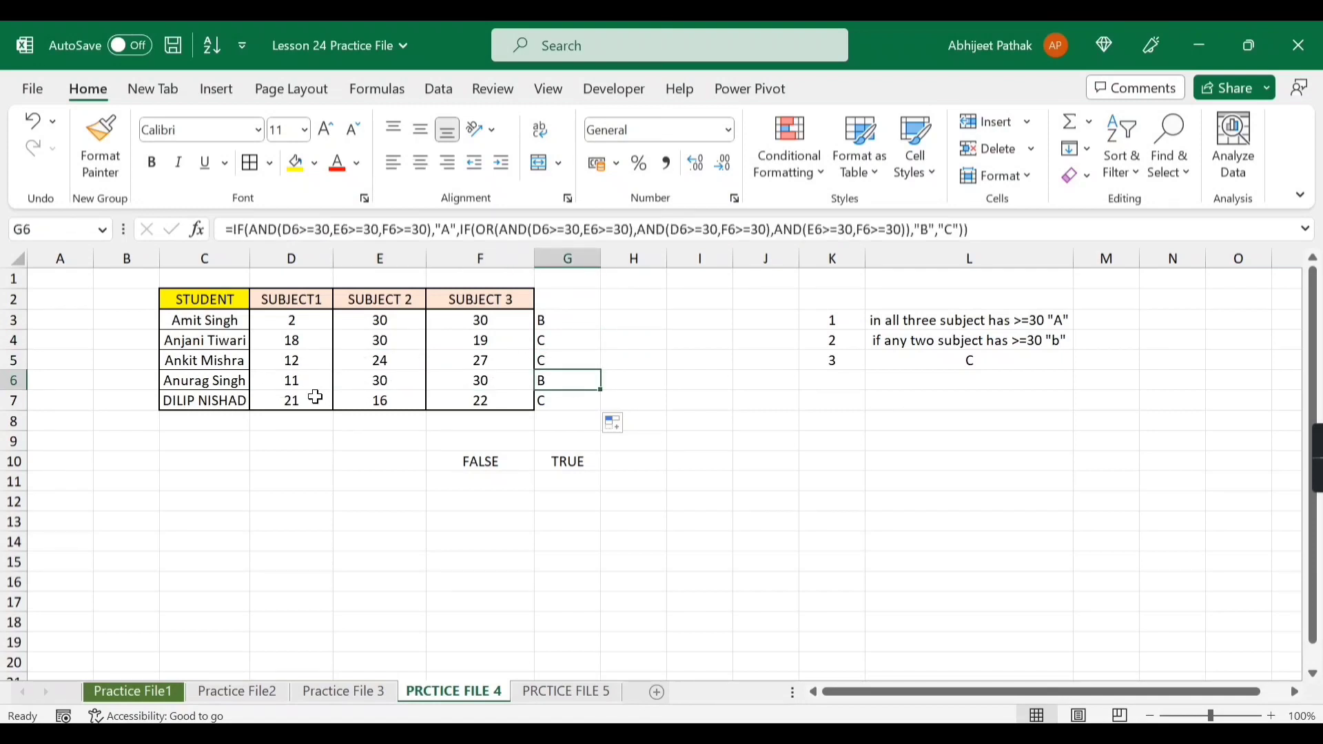
left_click(267, 397)
left_click(561, 403)
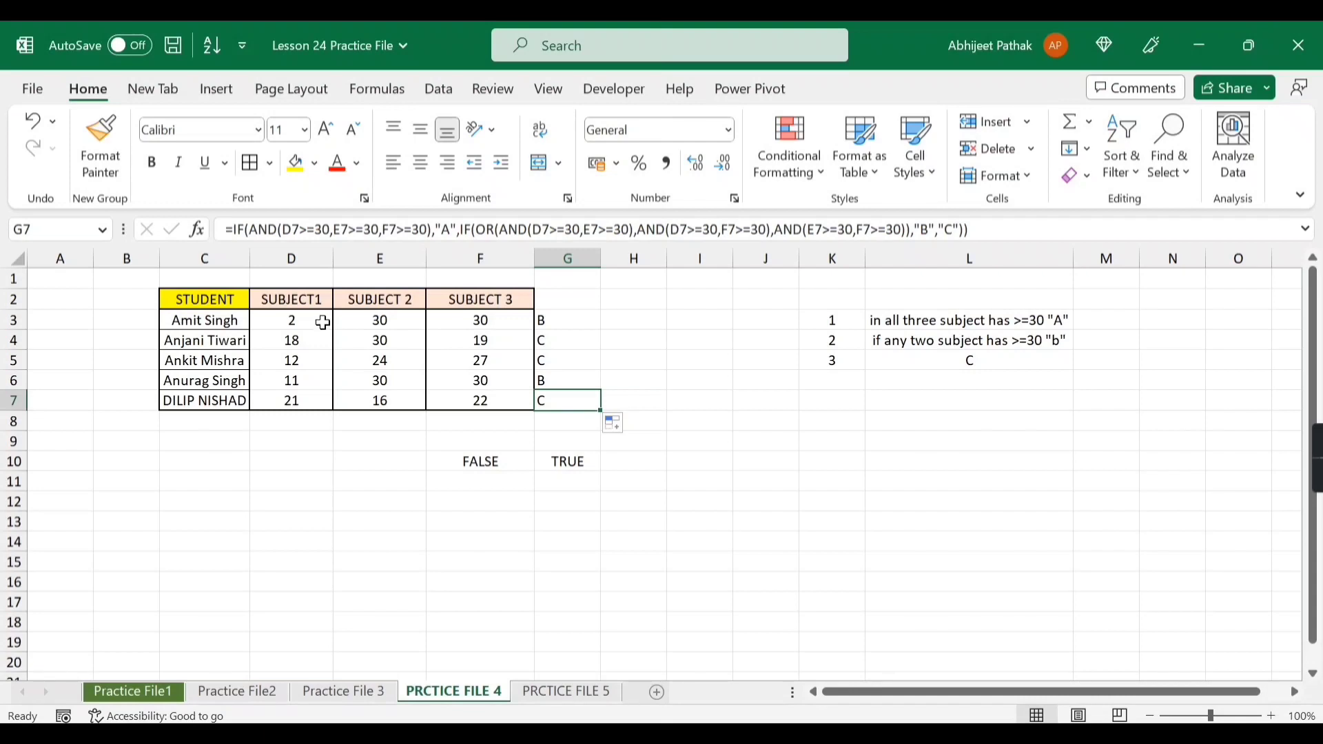
Examine the first student's marks in D3:F3 to identify the possible pairs of subjects for the grade B condition
left_click_drag(323, 323, 481, 318)
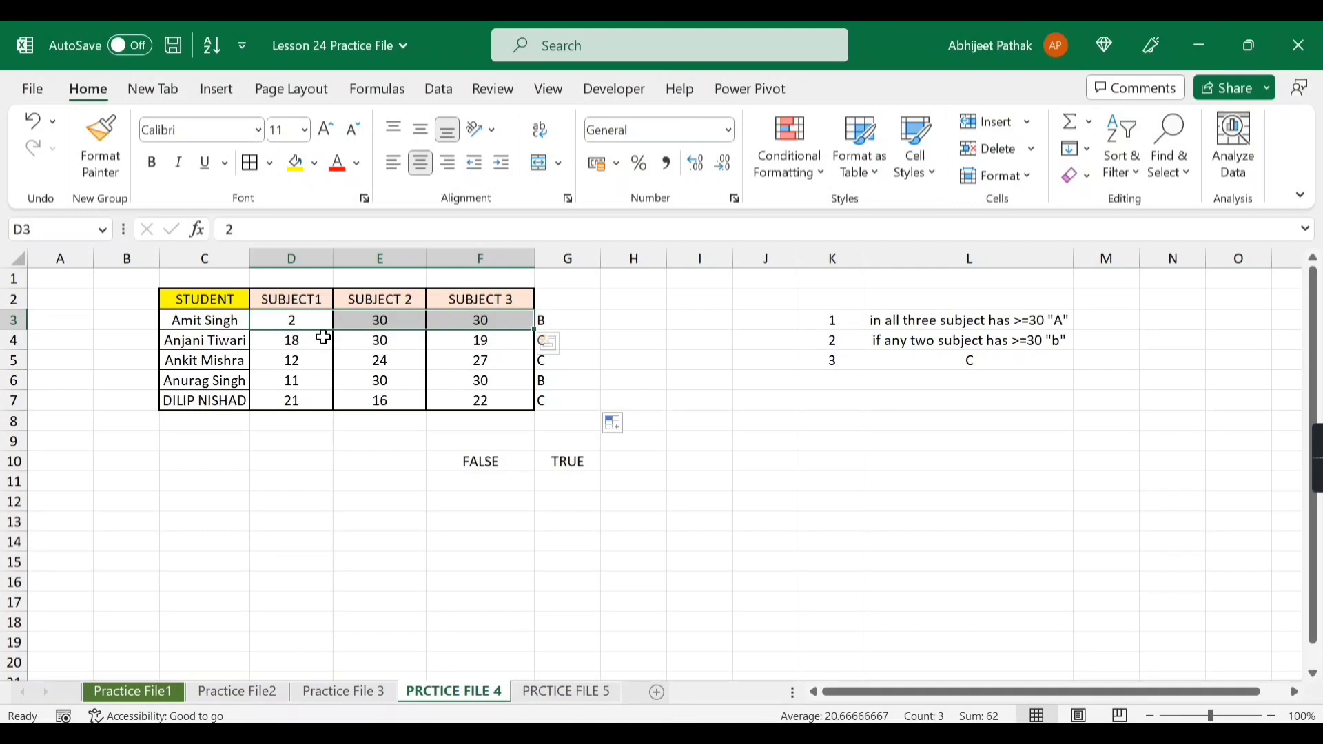
left_click_drag(326, 321, 462, 318)
left_click(420, 321)
left_click(296, 324)
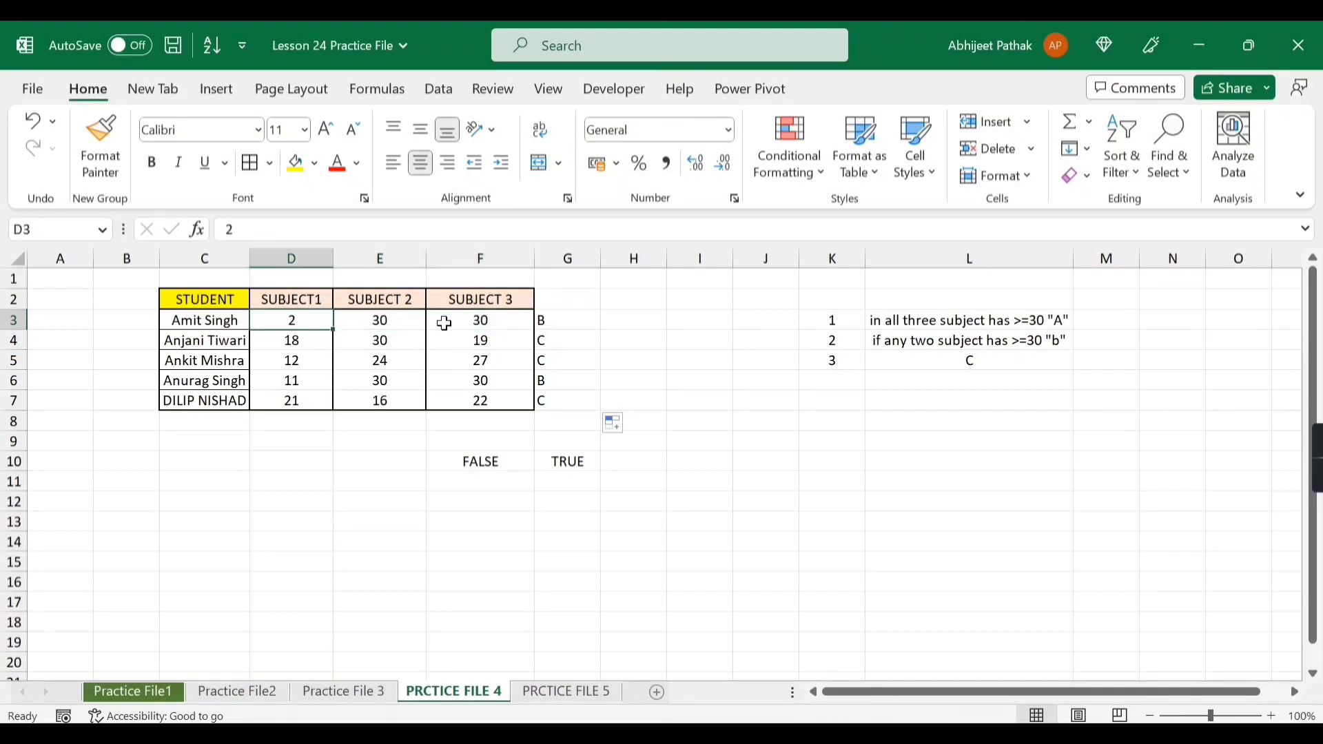
left_click(462, 319)
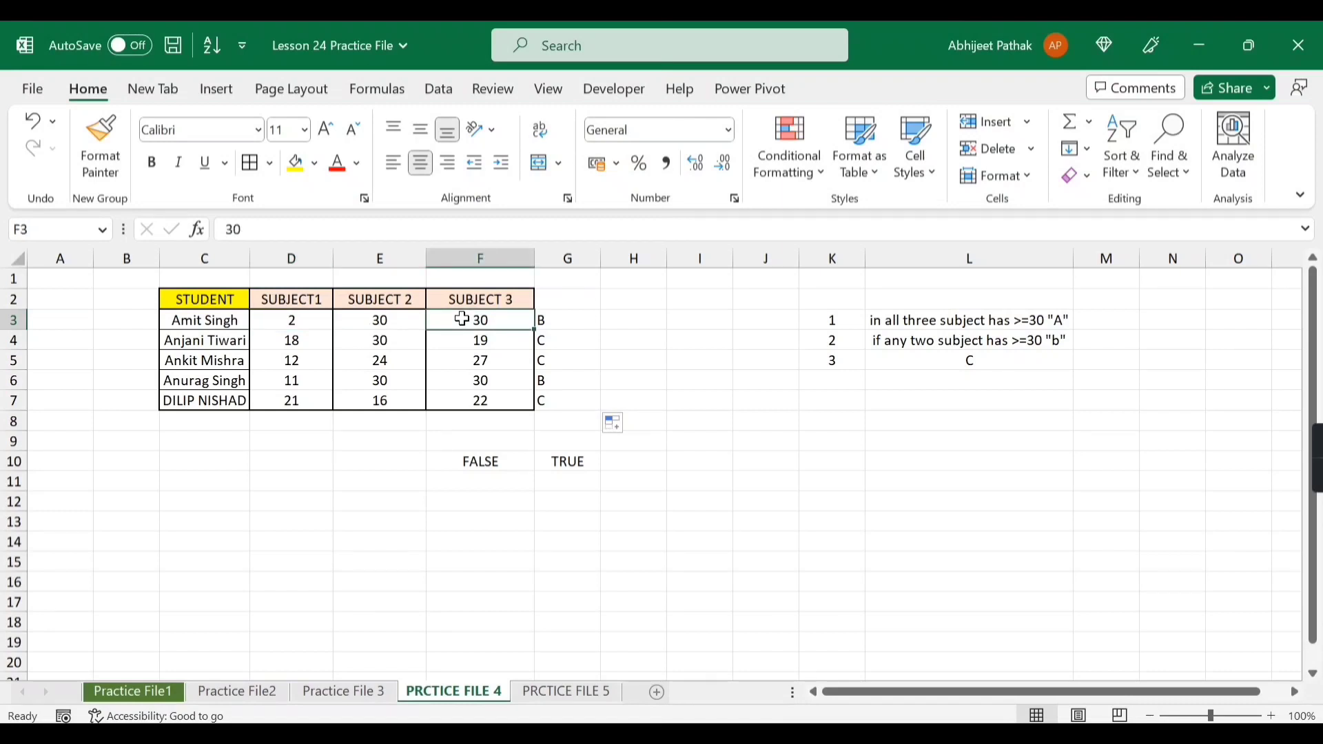
left_click(444, 518)
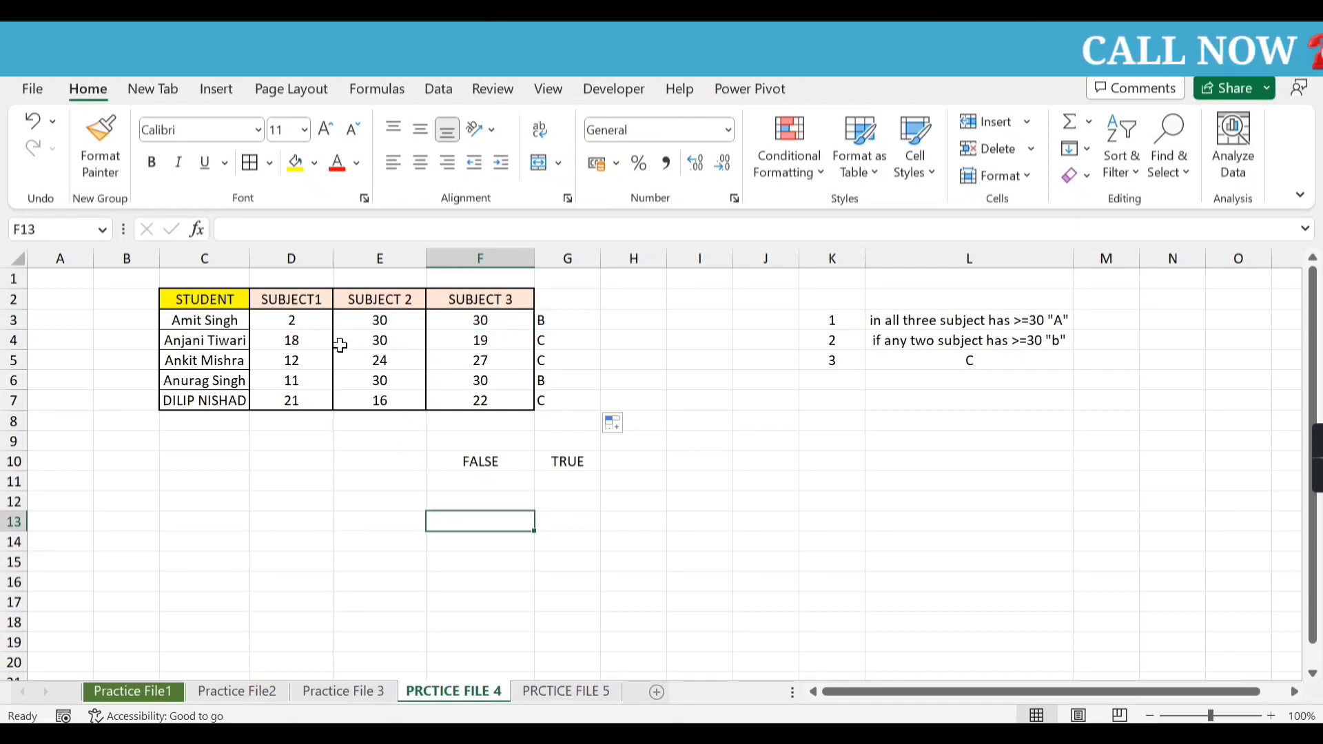
left_click(324, 320)
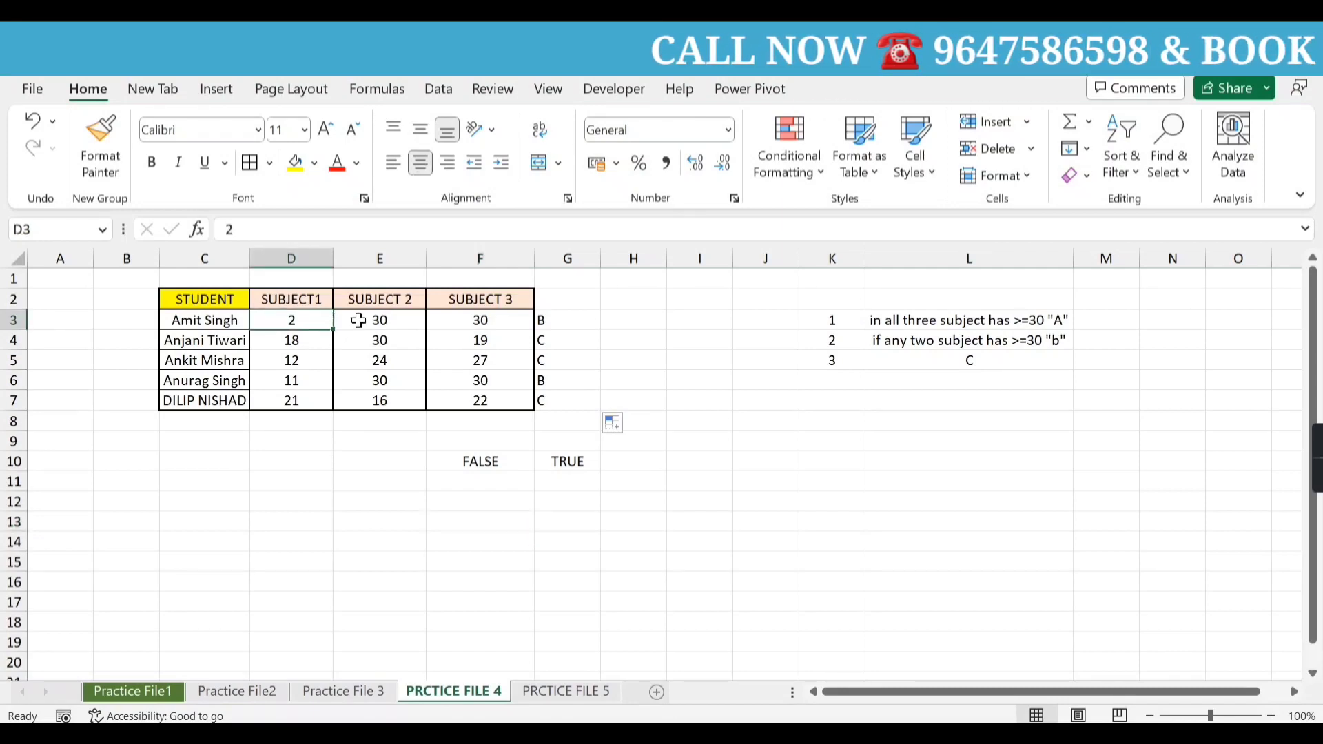
left_click(358, 320)
Start an OR formula in E12 with AND(E3) as its first condition
left_click(364, 482)
left_click(367, 498)
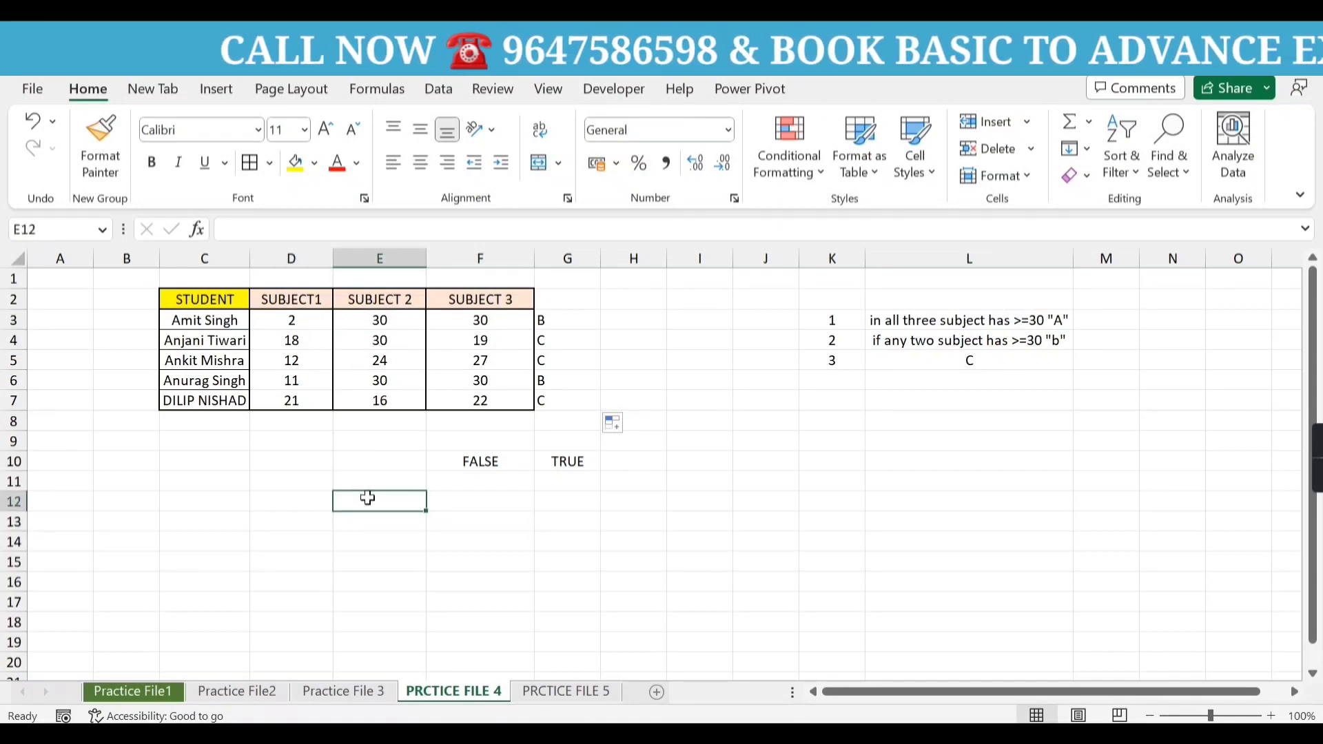
type("=OR(")
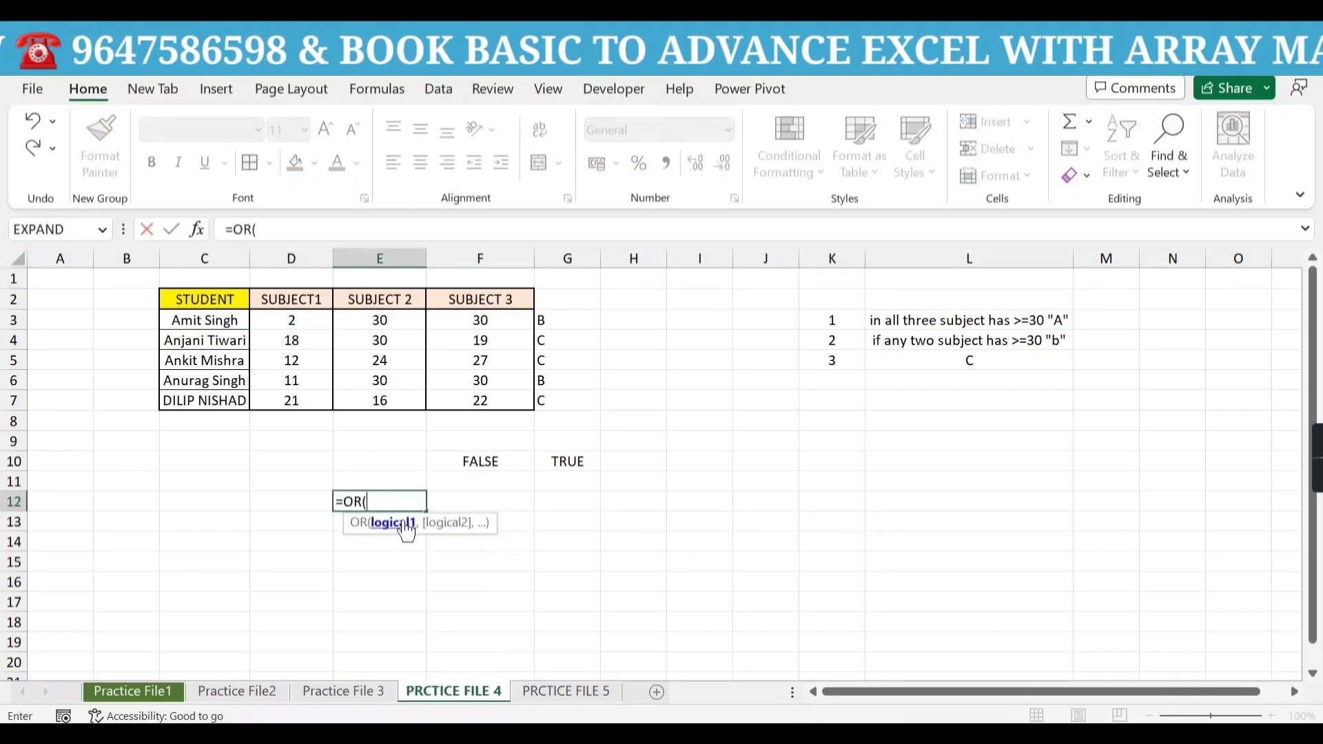
type("AND")
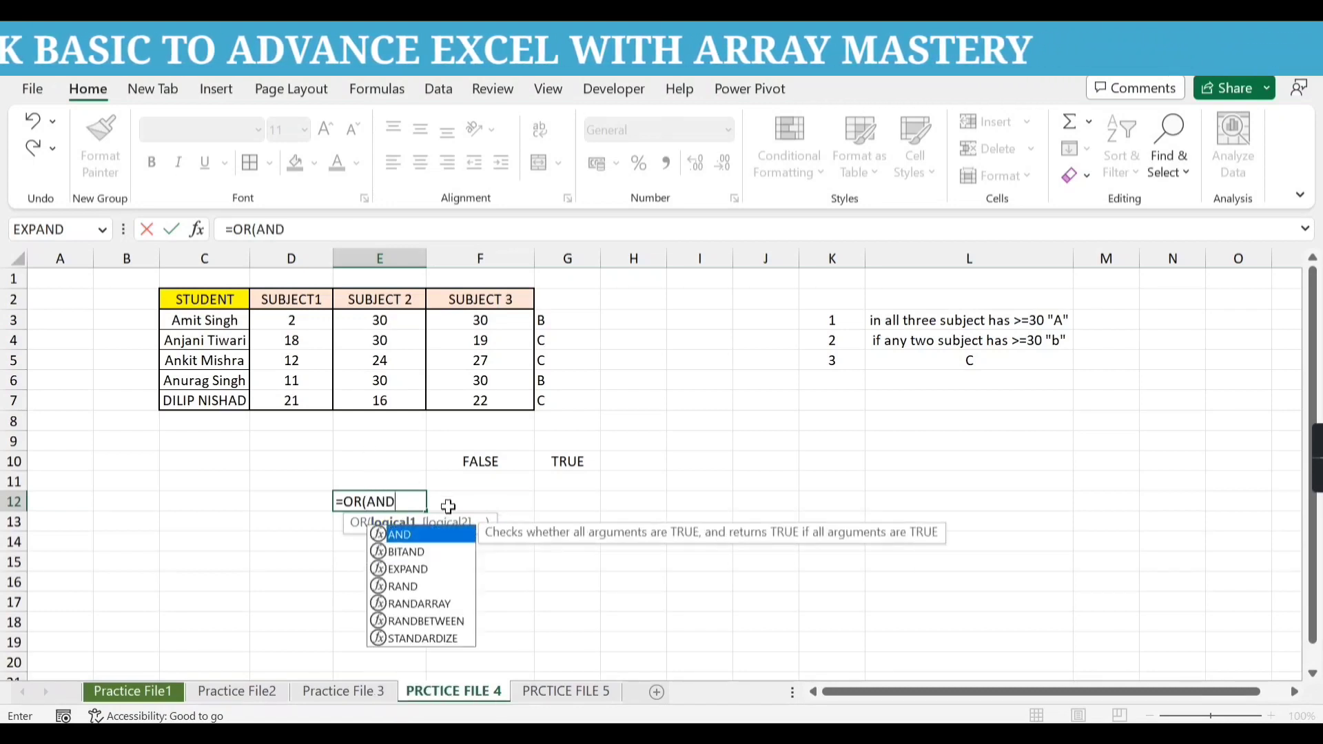
type("(")
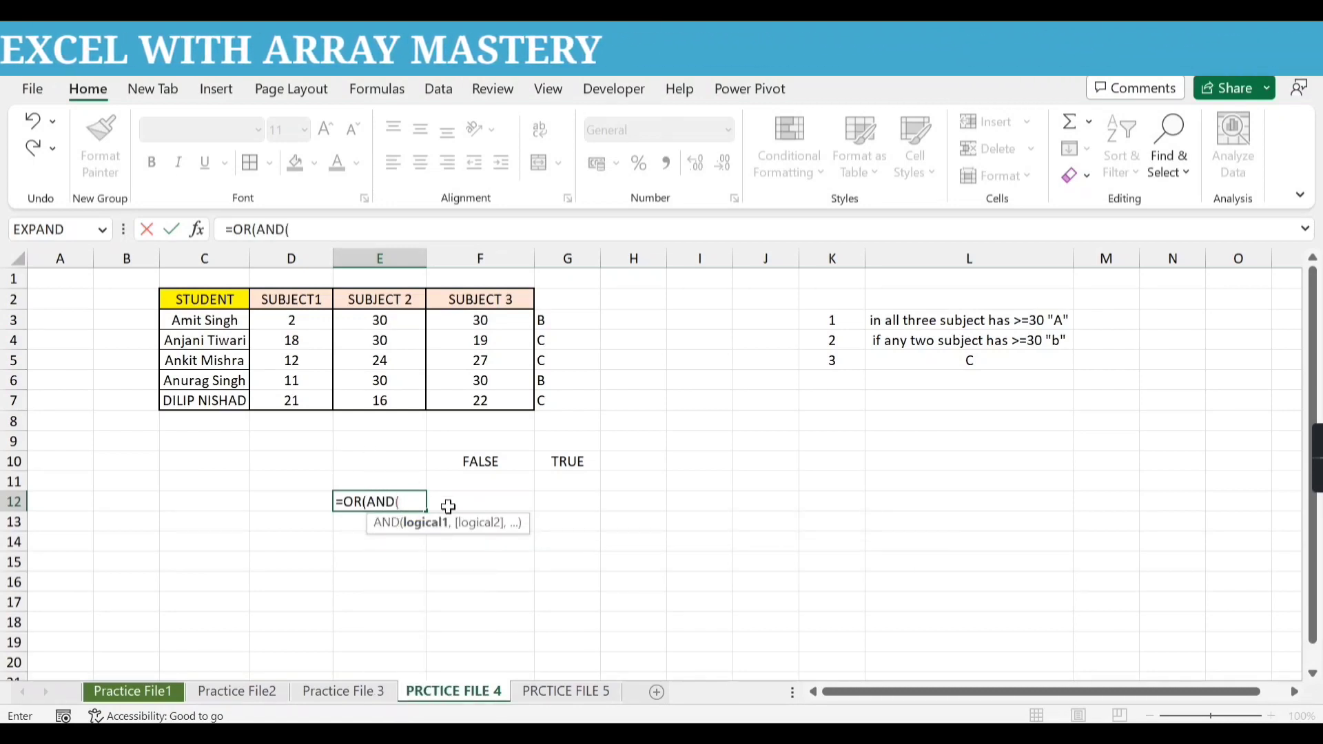
left_click(308, 328)
left_click(366, 320)
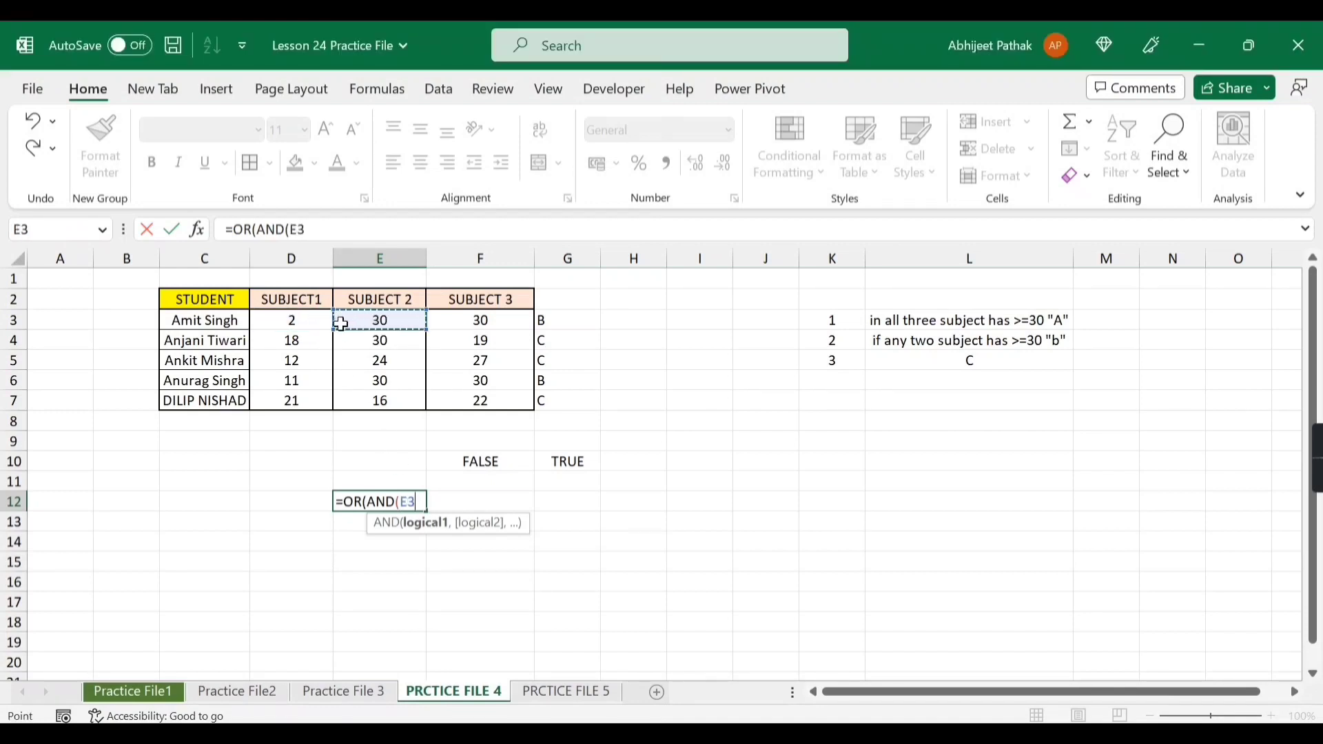
type(")")
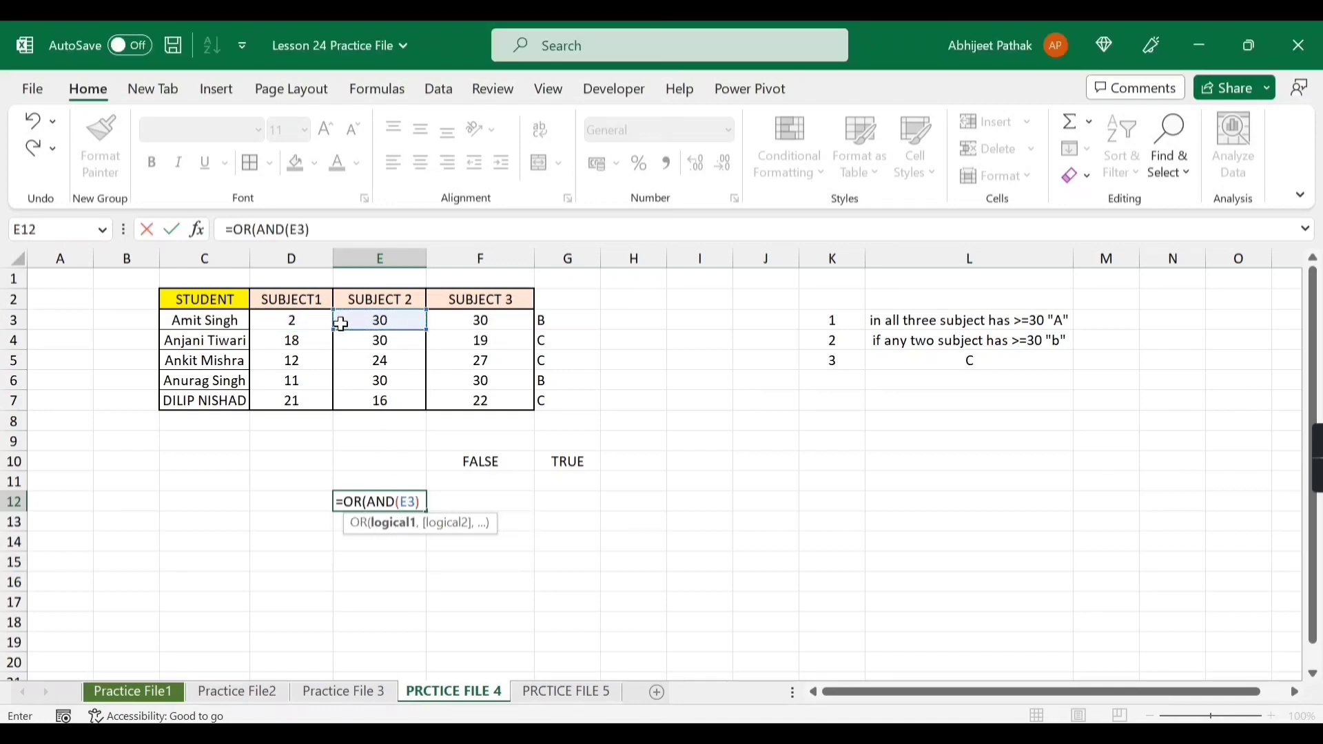
type(",")
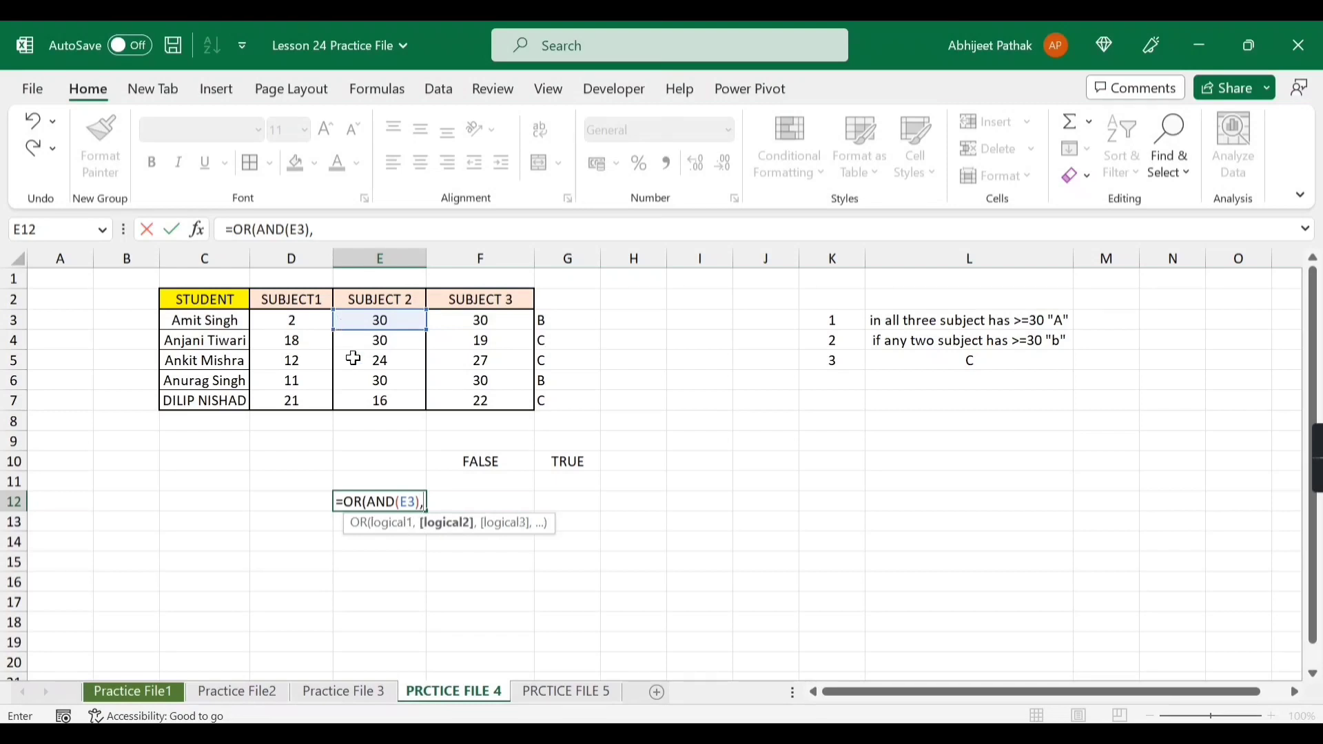
Point the second argument of the OR formula in E12 at the first student's marks, ending with the reference F3
left_click(316, 321)
left_click(478, 316)
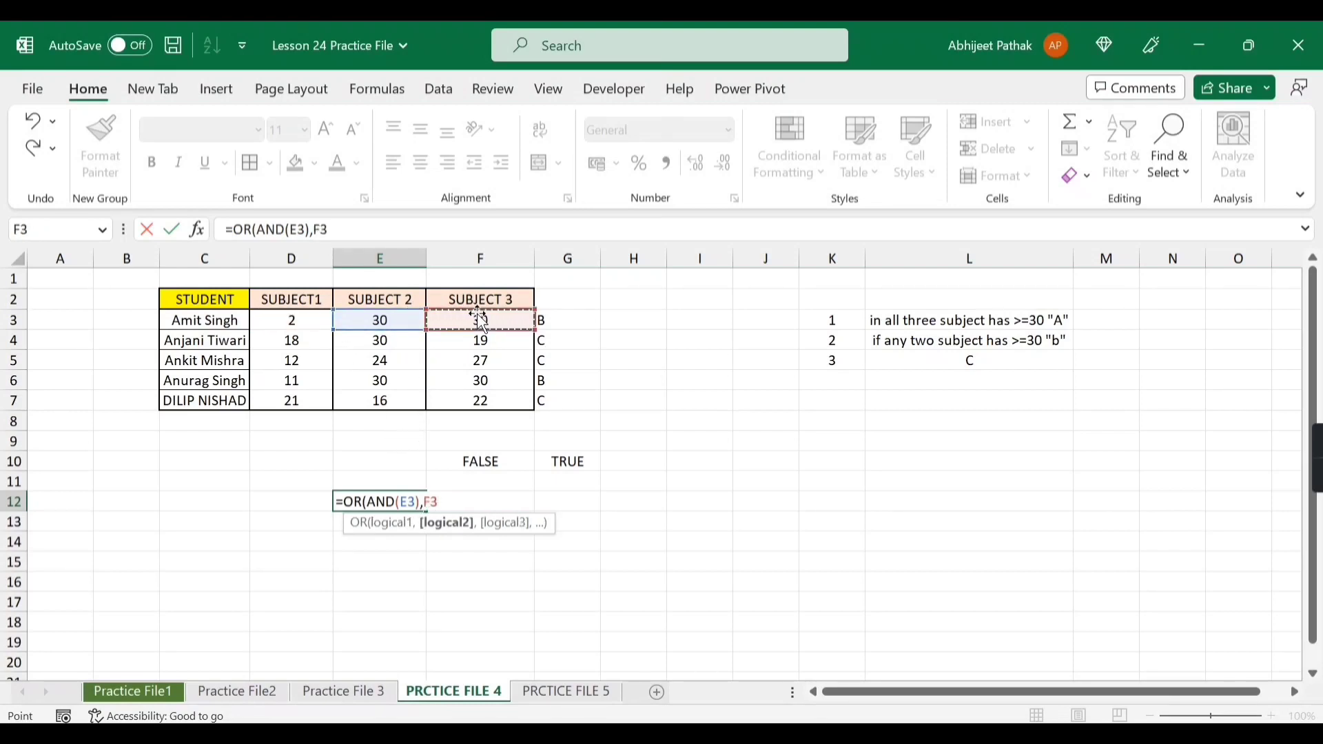
left_click_drag(318, 320, 463, 319)
left_click(316, 321)
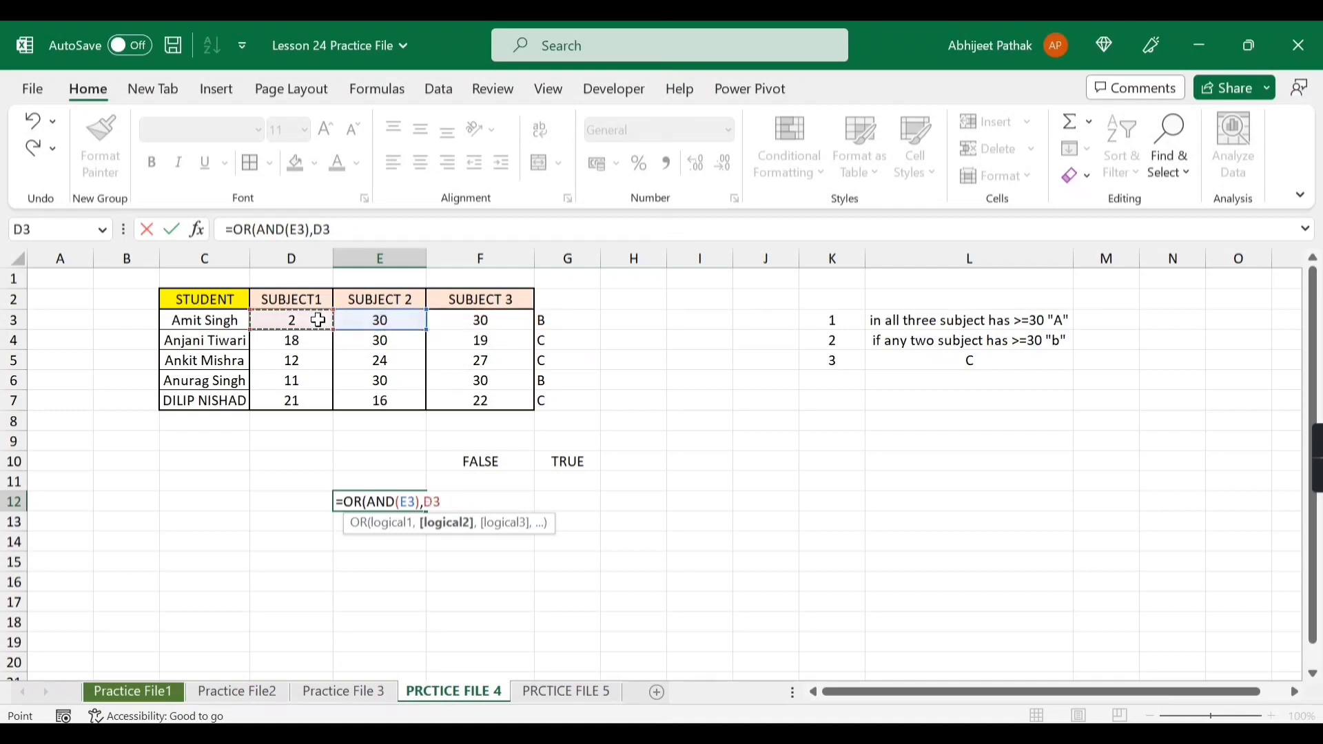
left_click(448, 321)
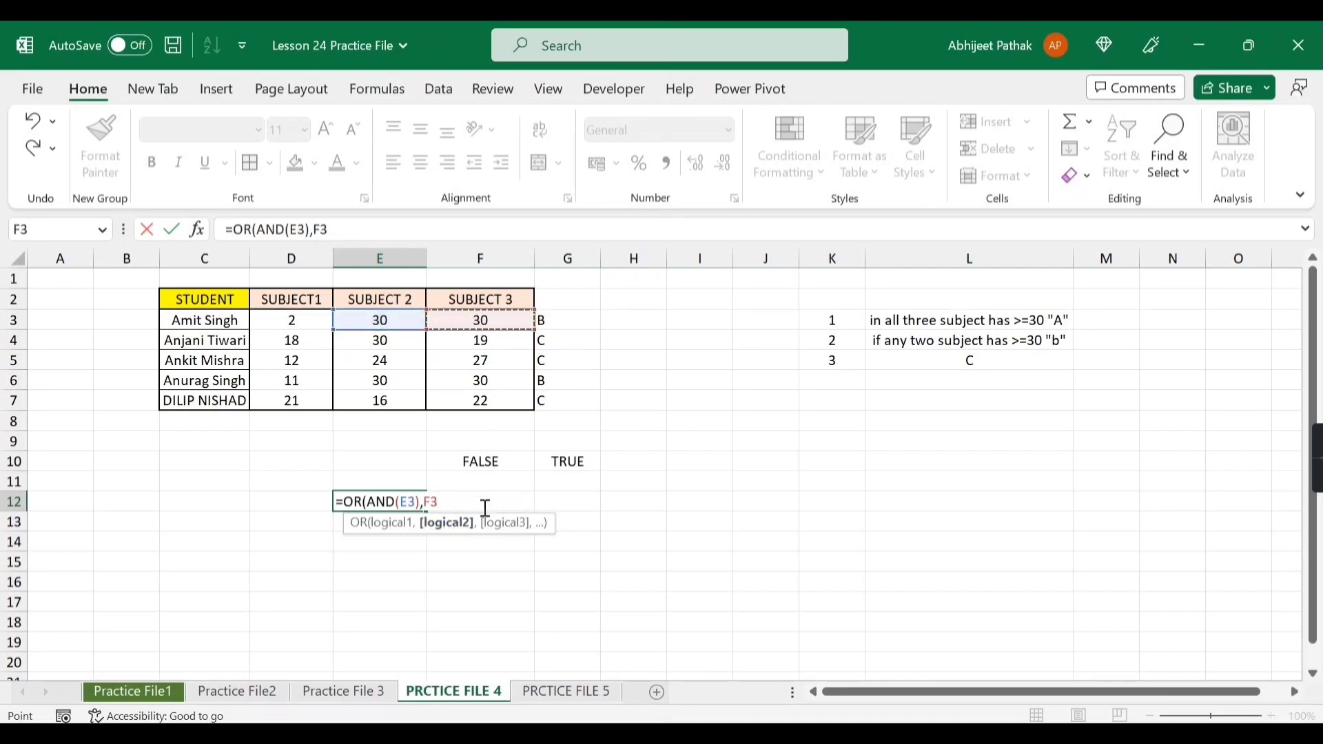